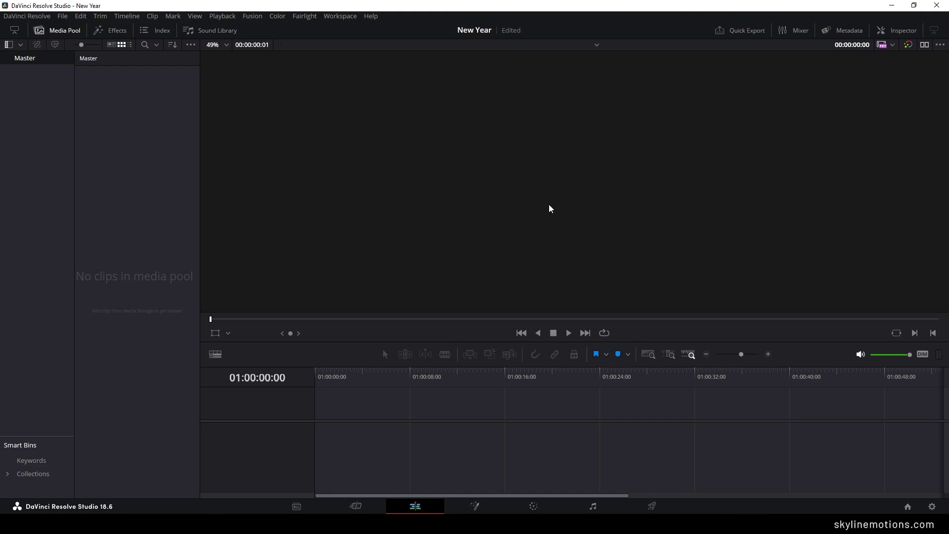
- Set the project's timeline frame rate to 60 frames per second and save the project settings
click(932, 505)
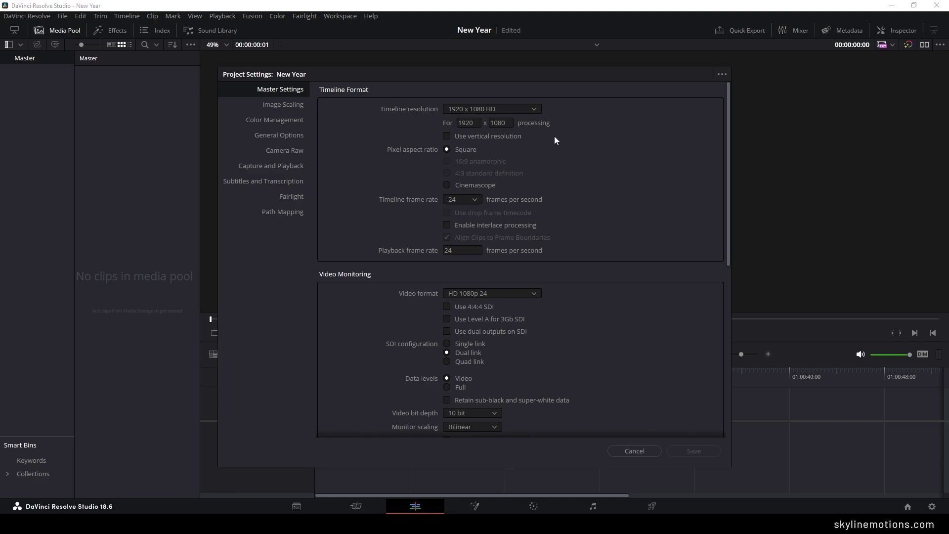
click(535, 109)
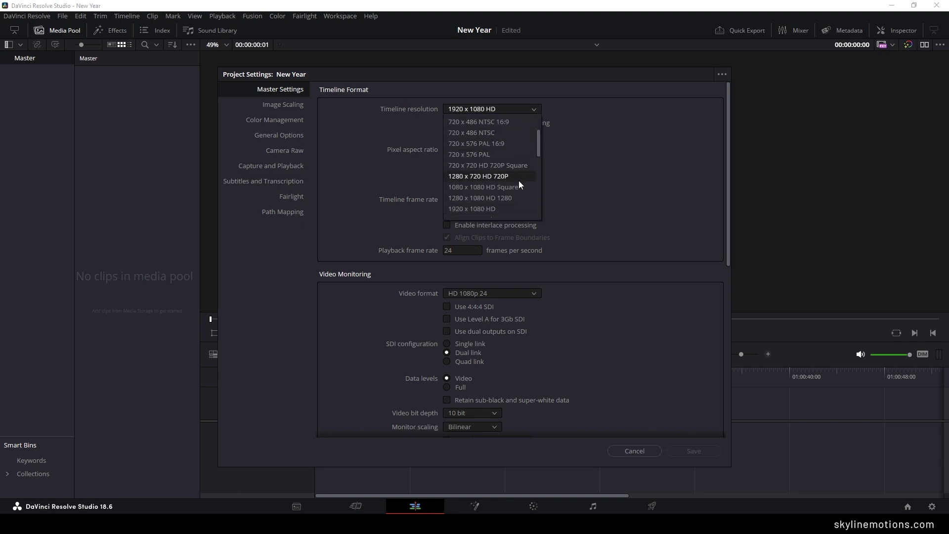
click(566, 193)
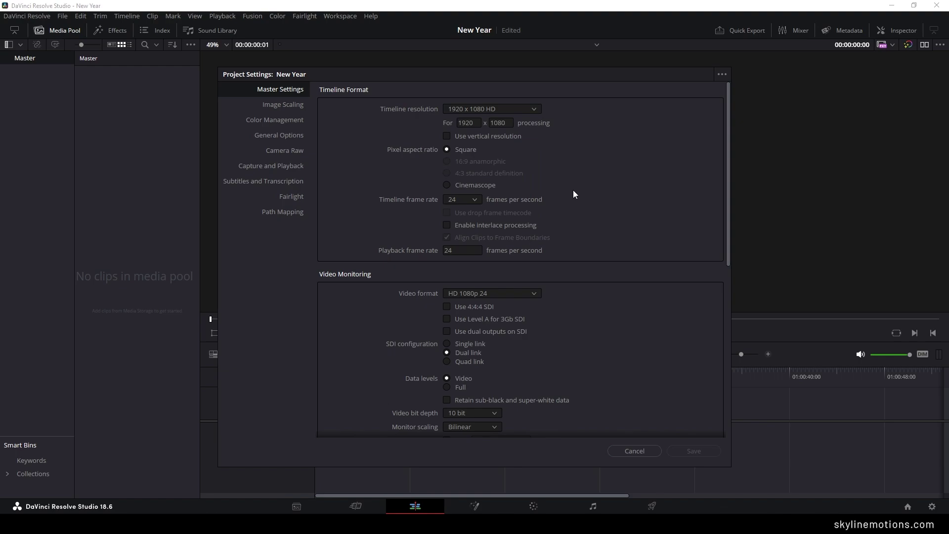
click(473, 200)
scroll(467, 253, down, 3)
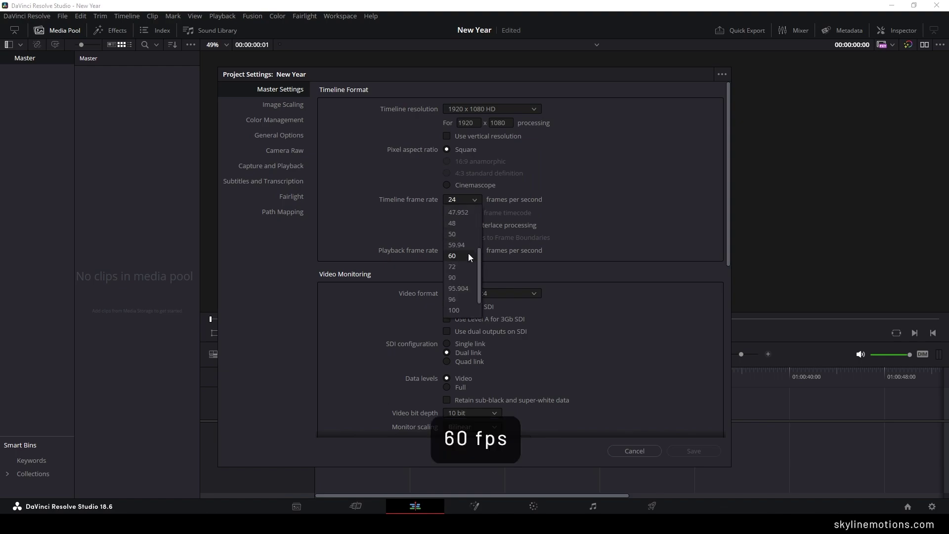
click(463, 236)
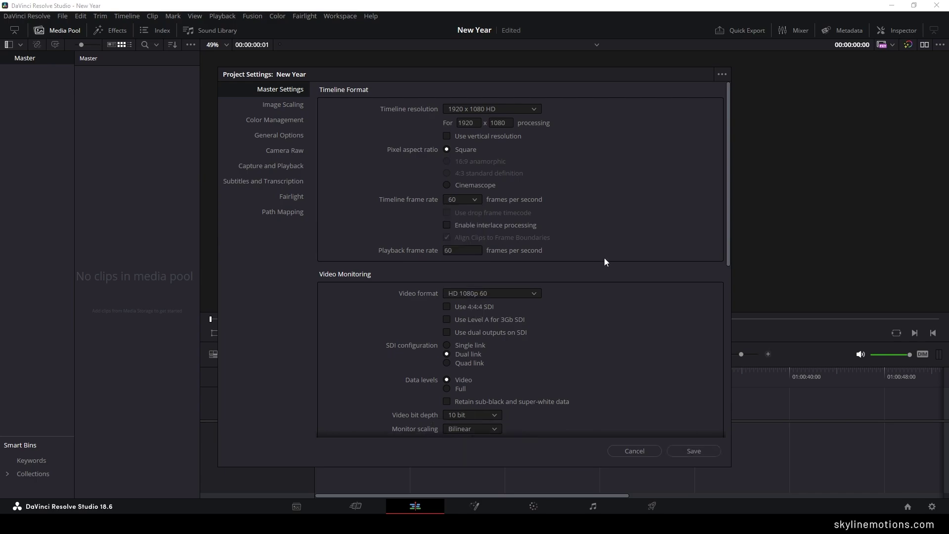
click(692, 452)
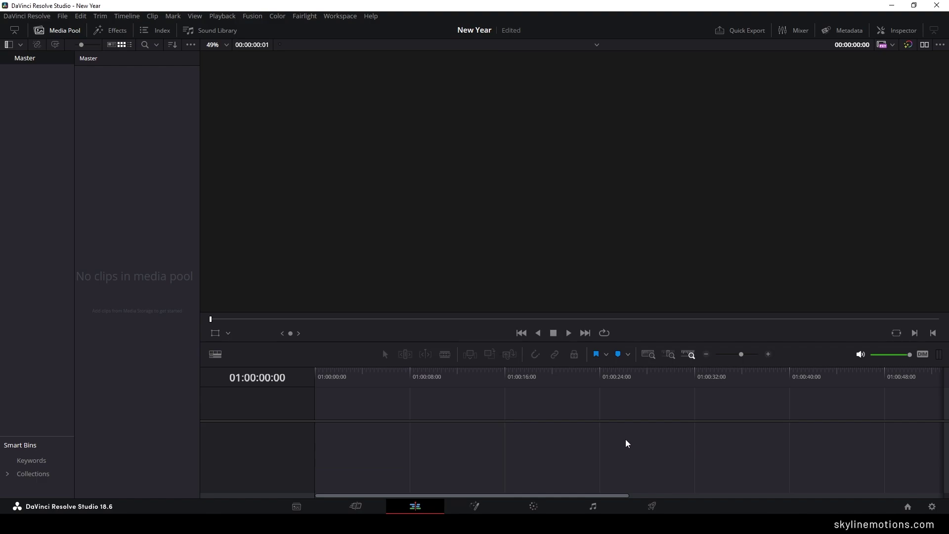
- Import the Burn Trans. clip and both pexels clips from the Chrismas - DR folder without changing the project frame rate
right_click(121, 145)
click(157, 245)
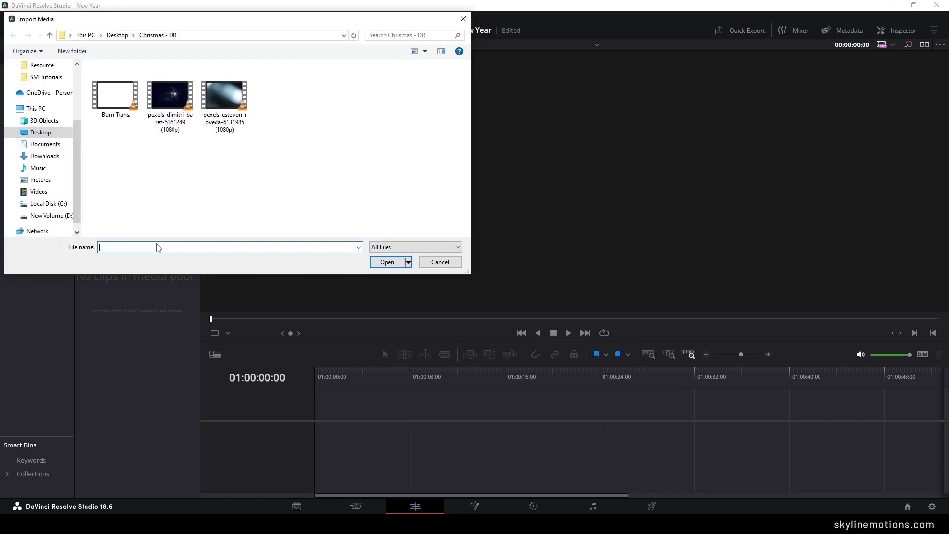
drag(118, 155, 293, 148)
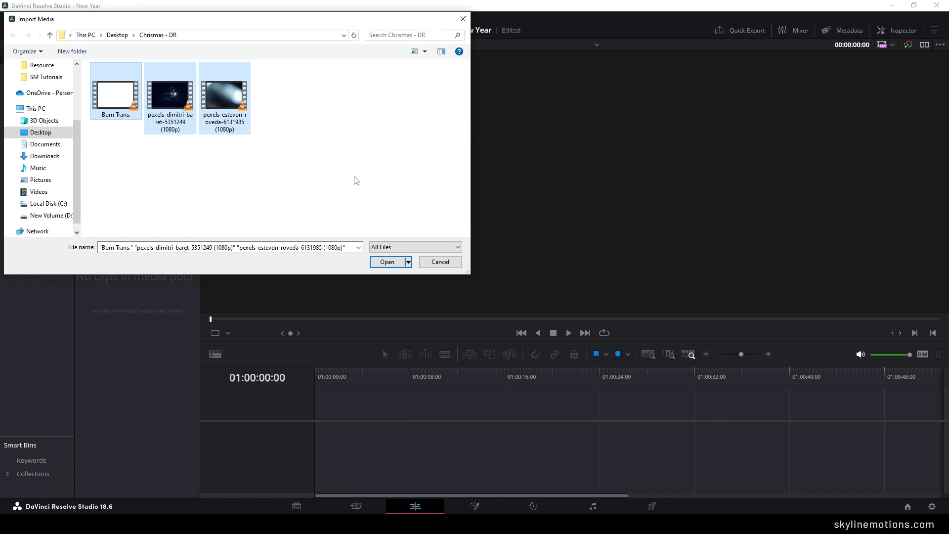
click(388, 262)
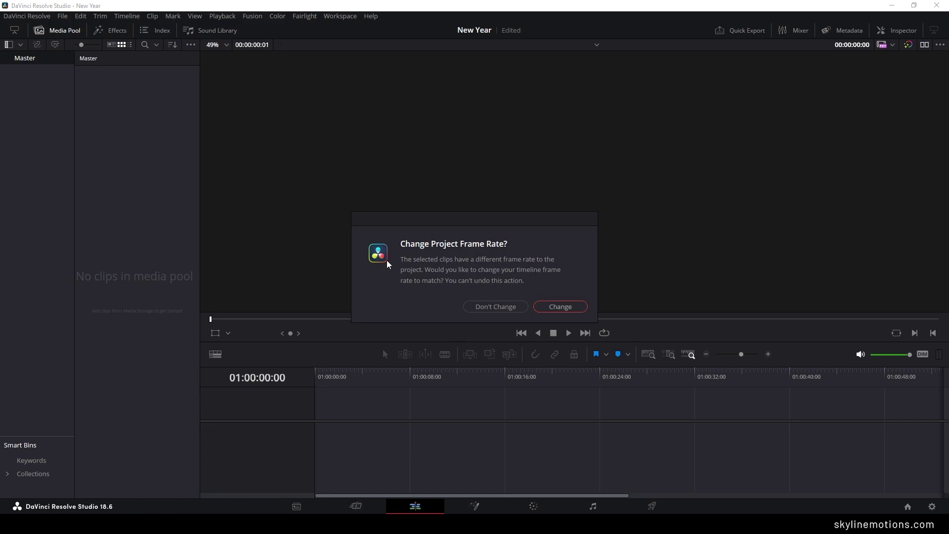
click(494, 307)
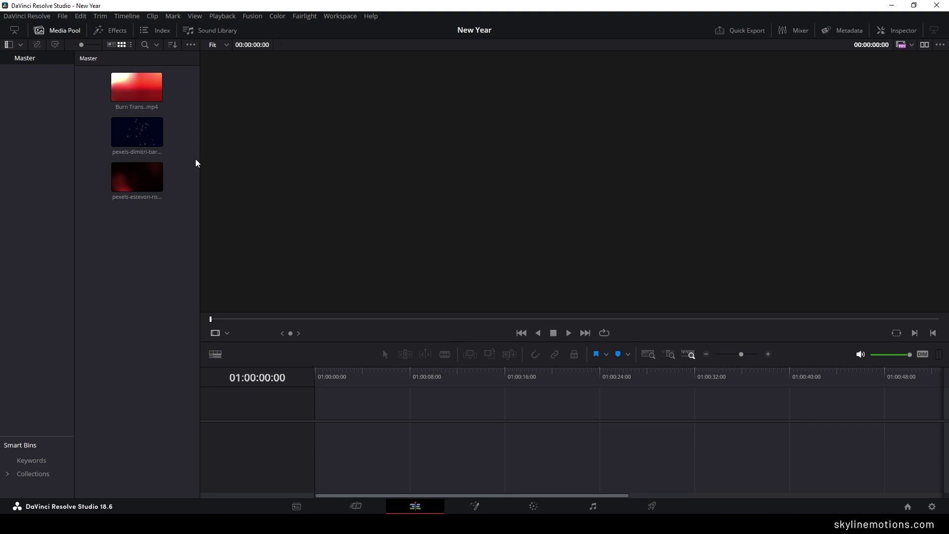
- Place the pexels bokeh clip (6131985) at the start of a new timeline and split it at 01:00:06:02
click(134, 181)
drag(135, 181, 321, 425)
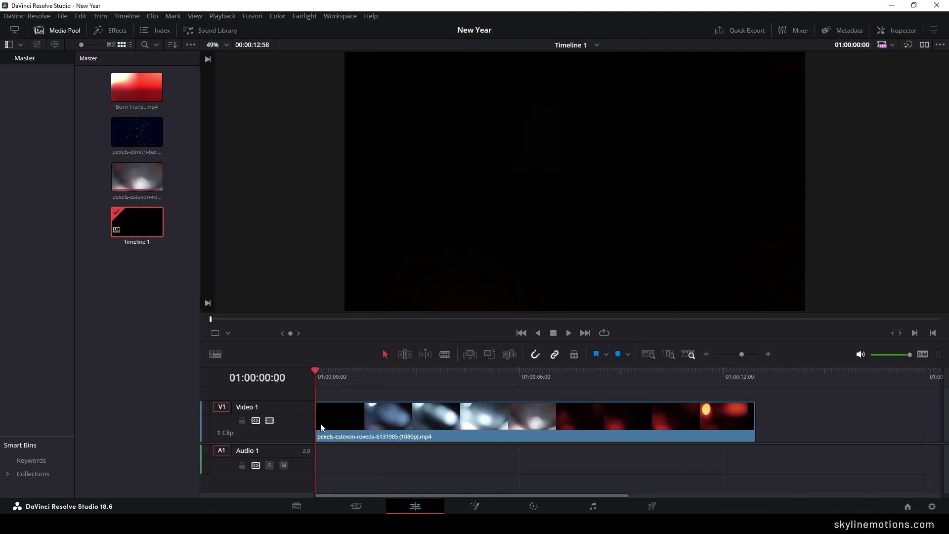
drag(354, 377, 520, 375)
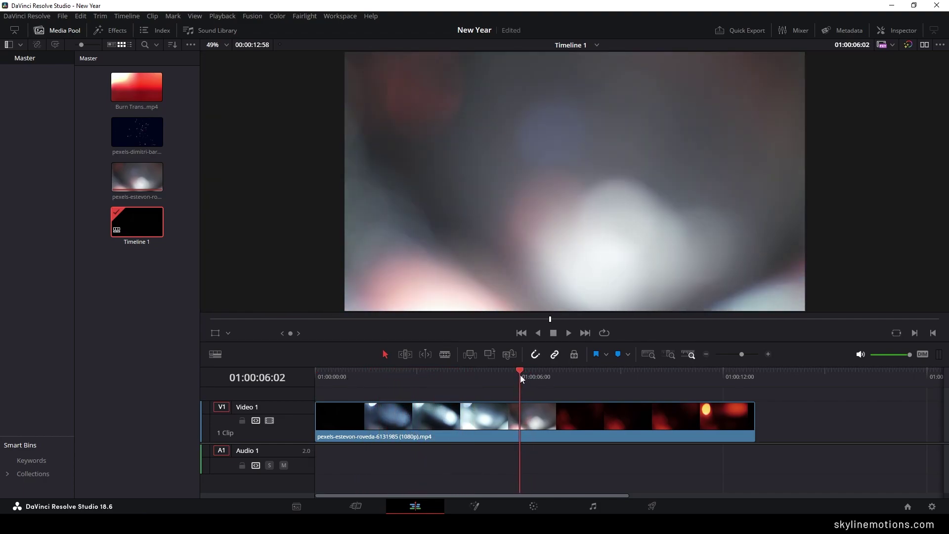
click(444, 356)
click(520, 414)
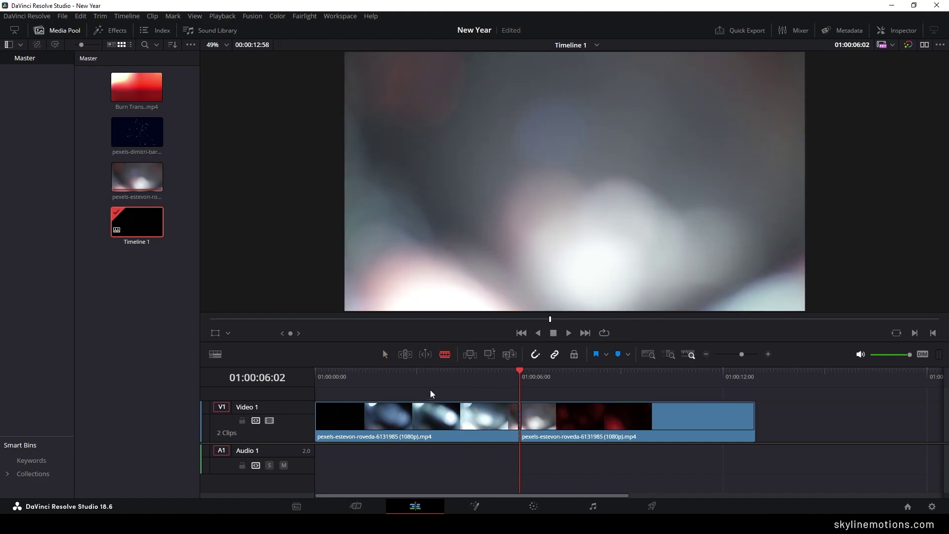
- Delete the first part of the split clip and move the remaining part to the timeline start
click(388, 356)
click(434, 423)
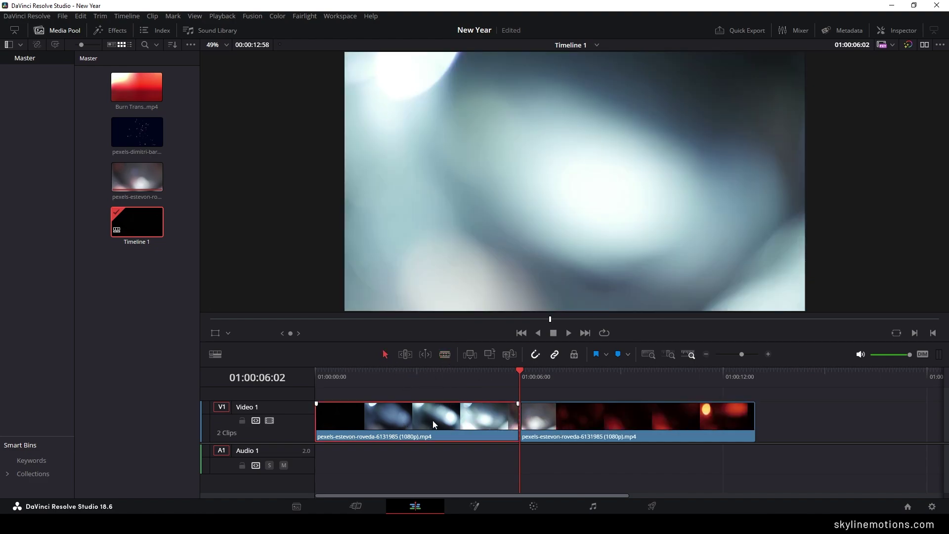
key(Delete)
drag(577, 428, 435, 406)
- Split the bokeh clip at 01:00:06:00 and delete the leftover piece after the cut
drag(329, 372, 519, 376)
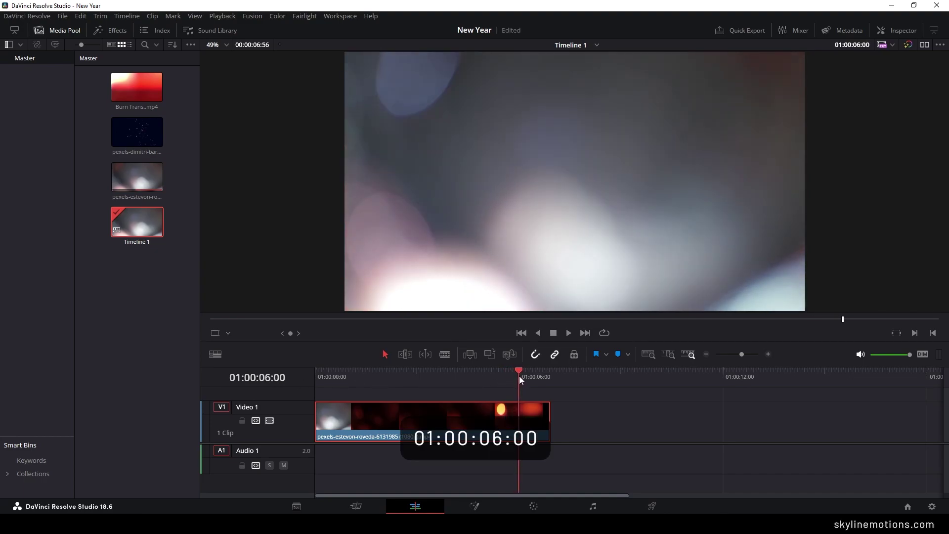
click(519, 420)
click(384, 355)
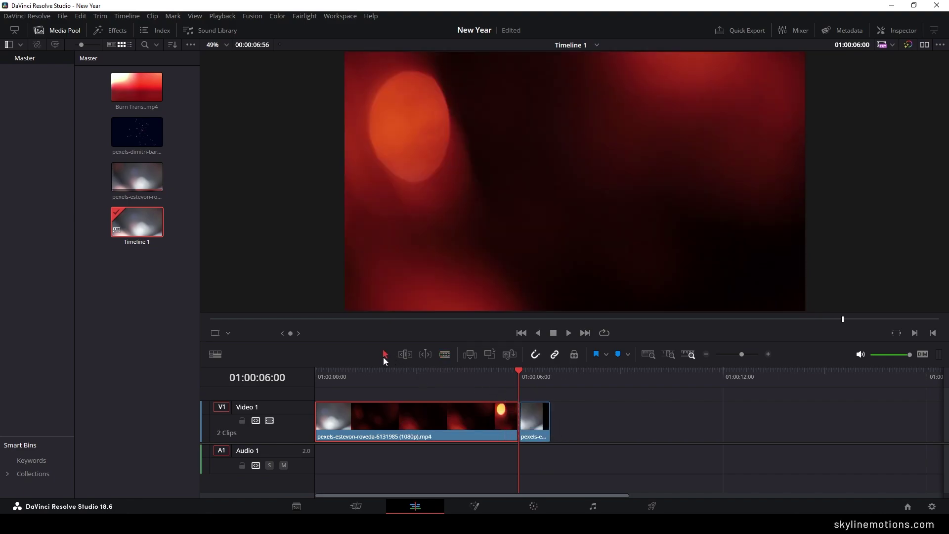
click(538, 428)
key(Delete)
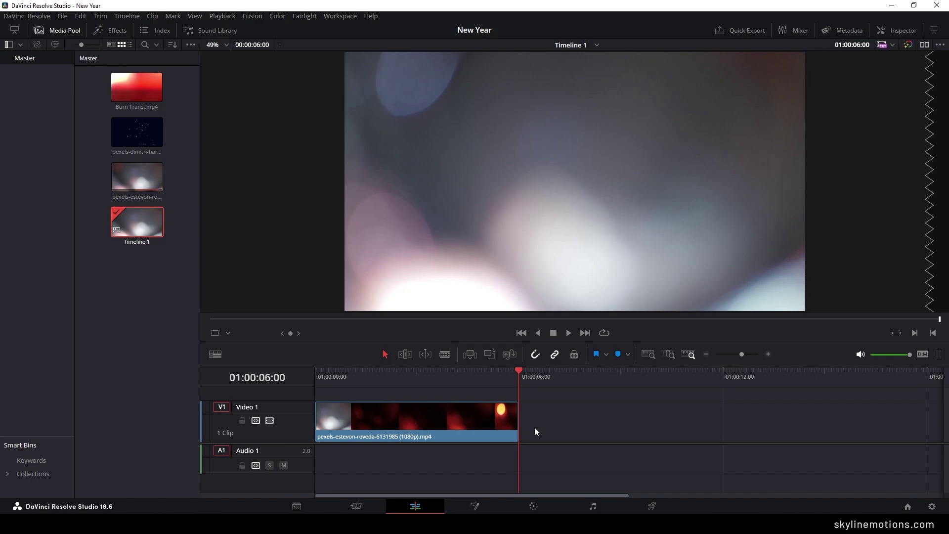
- Convert the trimmed bokeh clip on Video 1 into a new Fusion clip
drag(327, 375, 458, 390)
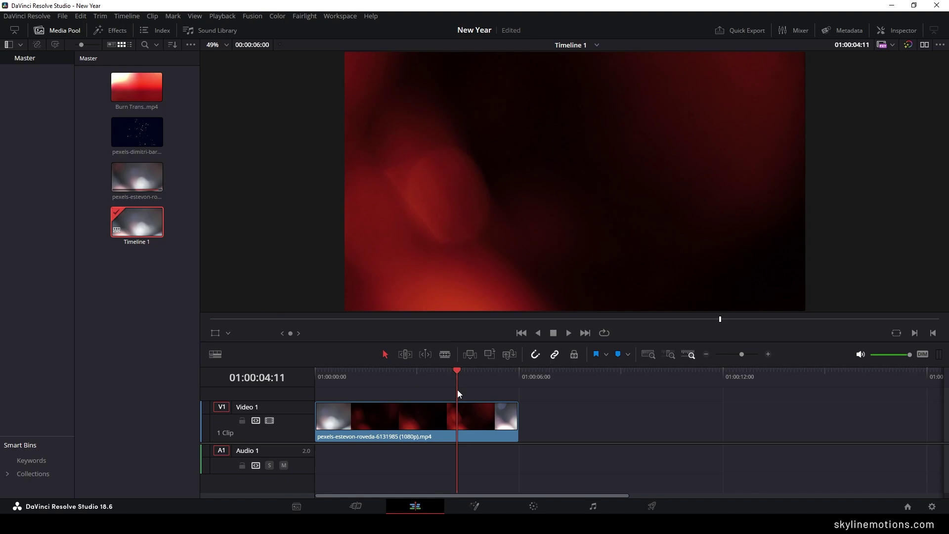
right_click(421, 419)
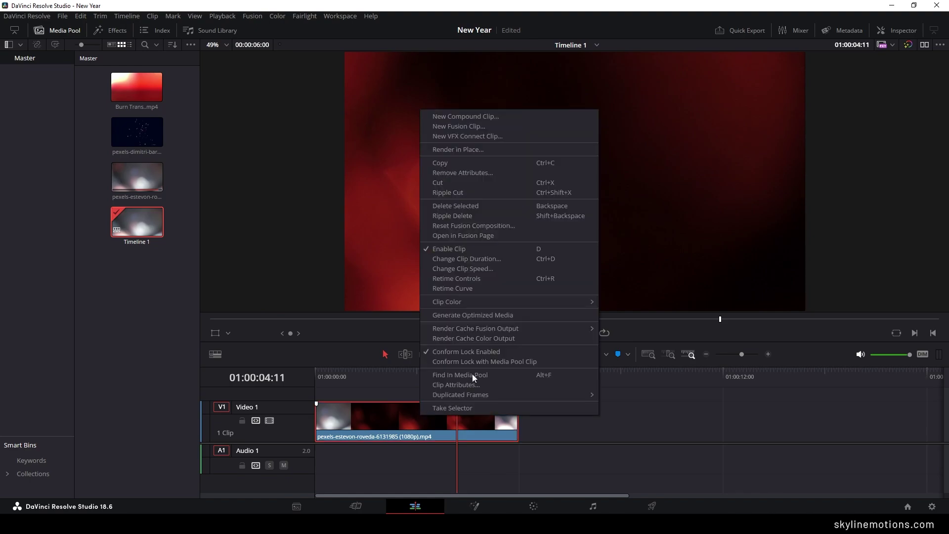
click(480, 126)
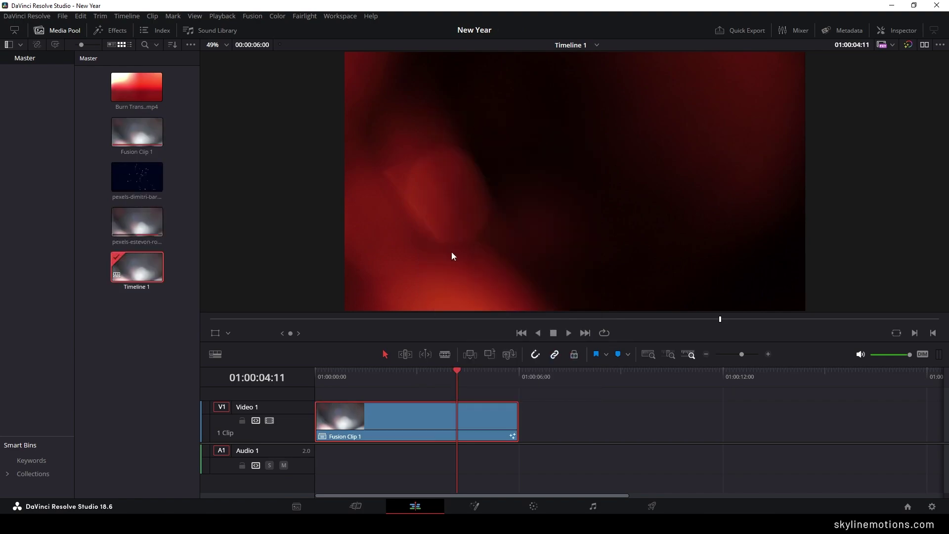
- Rename the Fusion clip in the media pool BG and reduce the Video 1 track to its minimum height
click(146, 153)
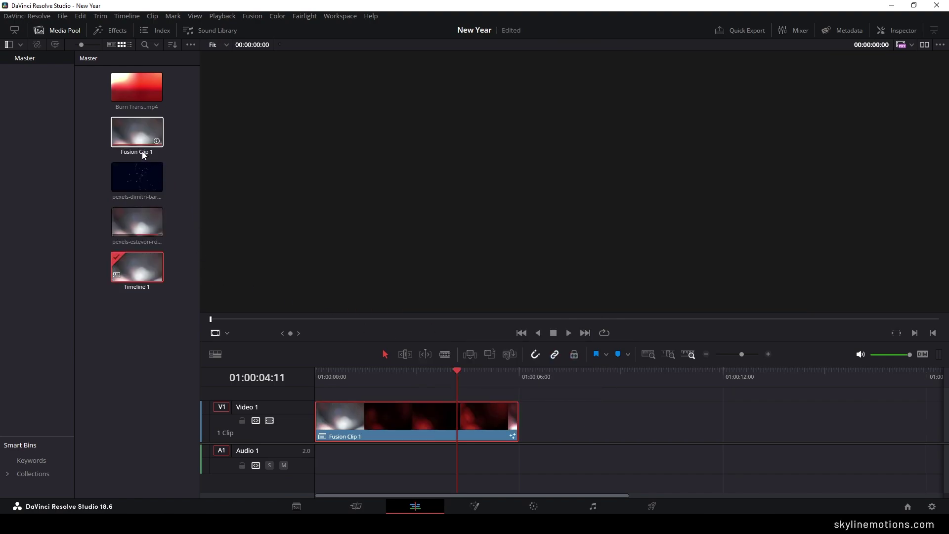
click(143, 153)
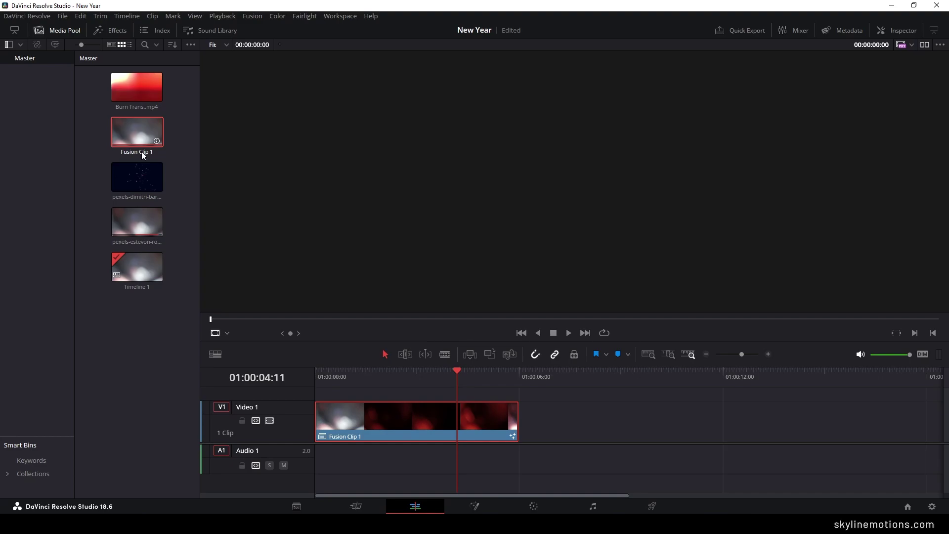
text(BG)
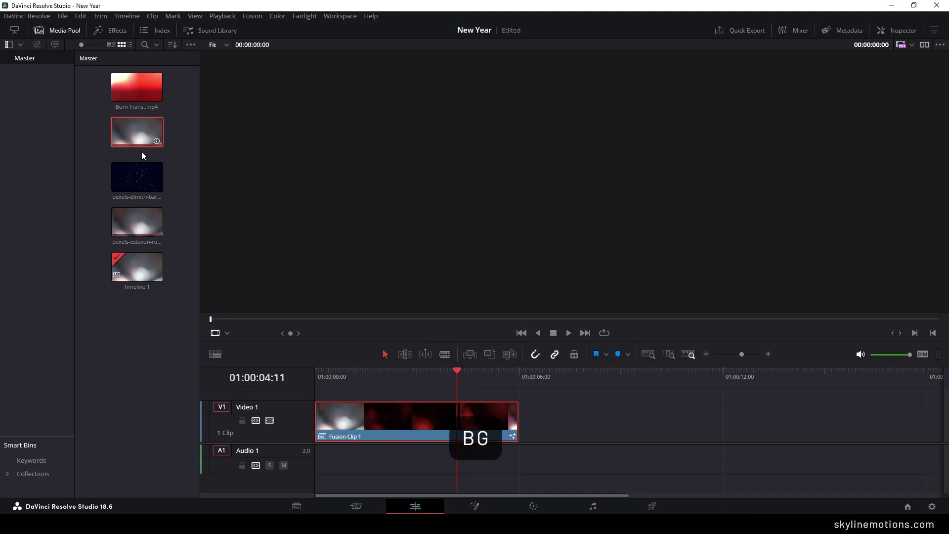
click(153, 206)
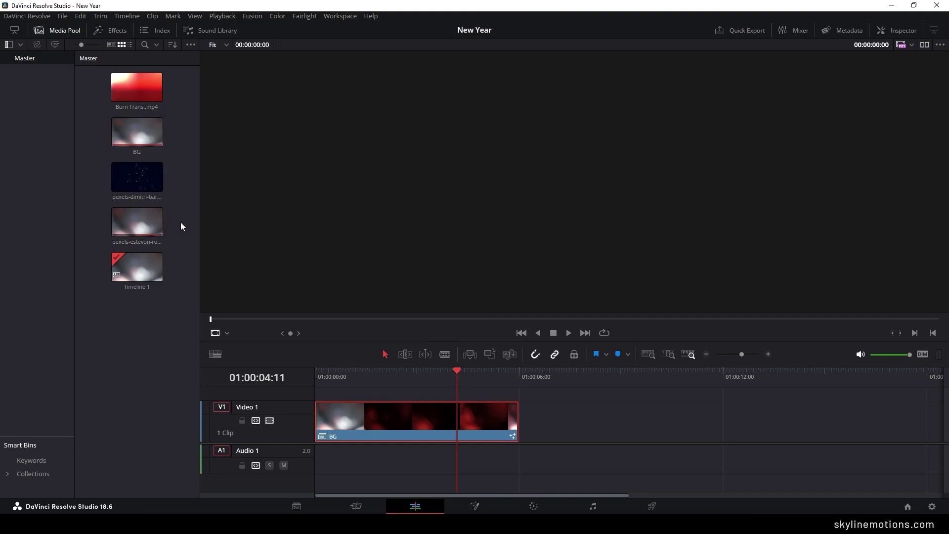
drag(309, 401, 310, 435)
- Create a Fusion composition named TEXT with a duration of 00:00:06:00 and place it above the BG clip at the timeline start
drag(369, 385, 320, 378)
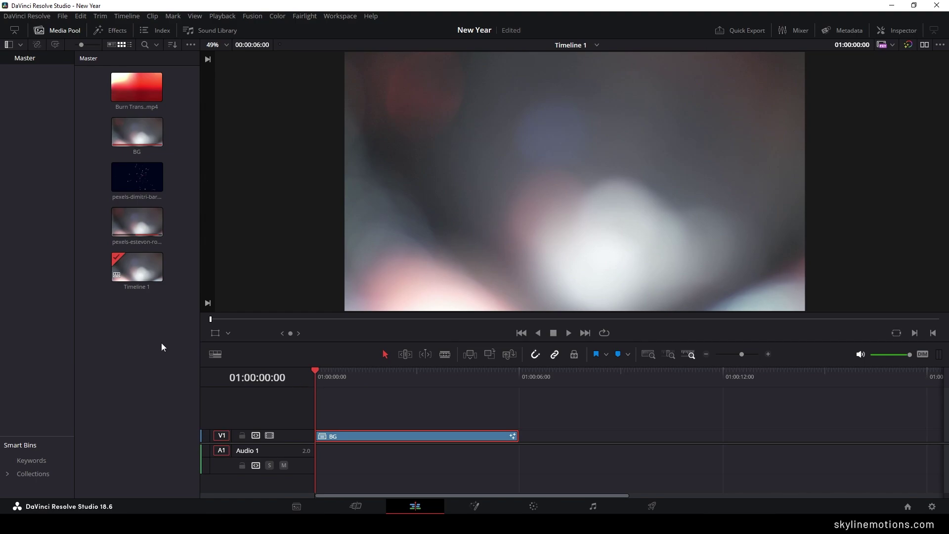
right_click(120, 327)
click(160, 372)
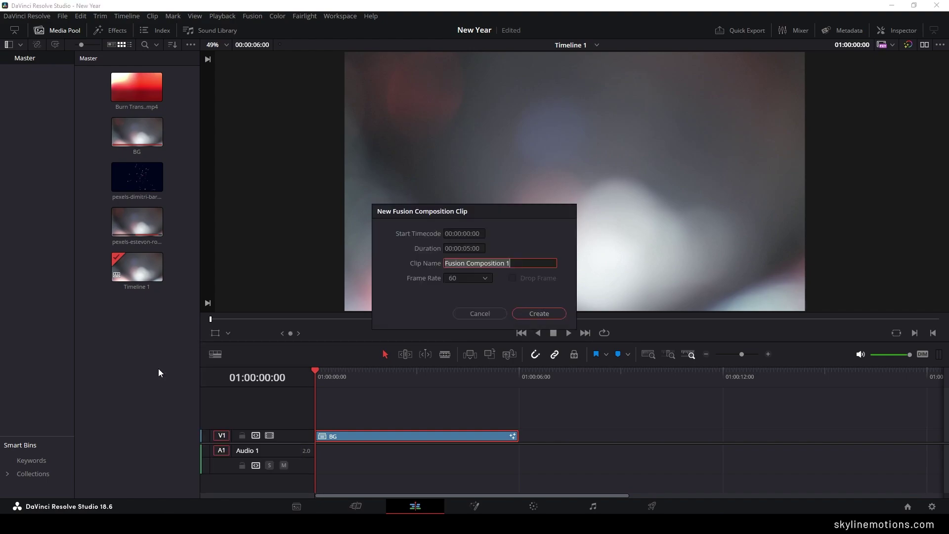
text(TEXT)
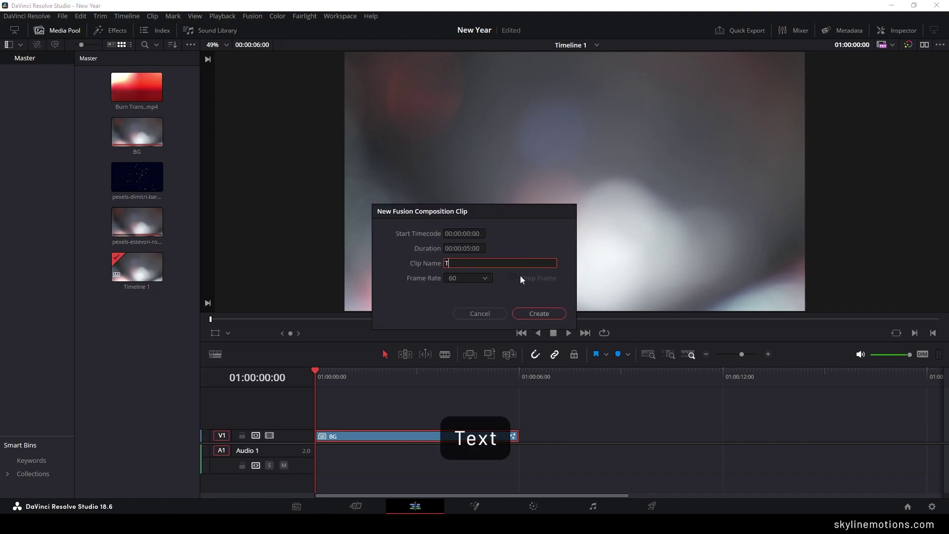
click(470, 251)
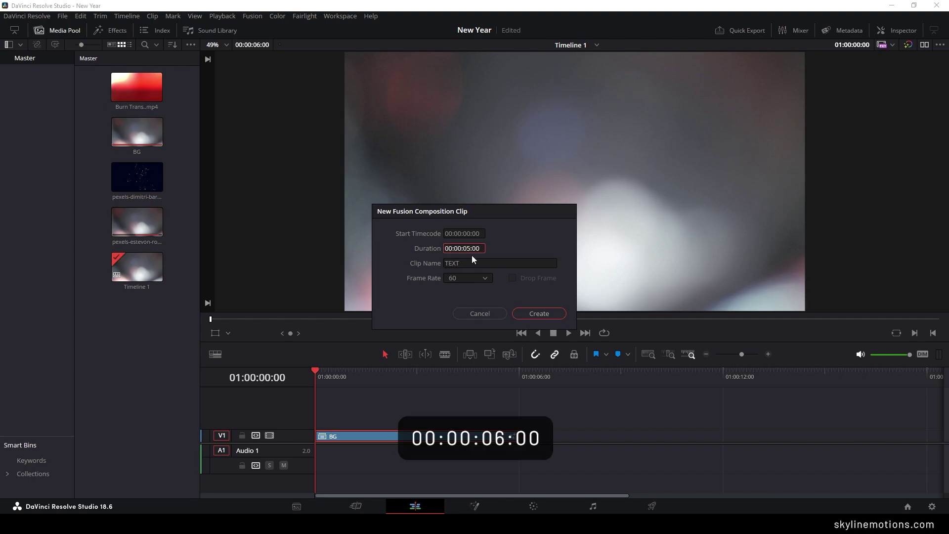
text(6)
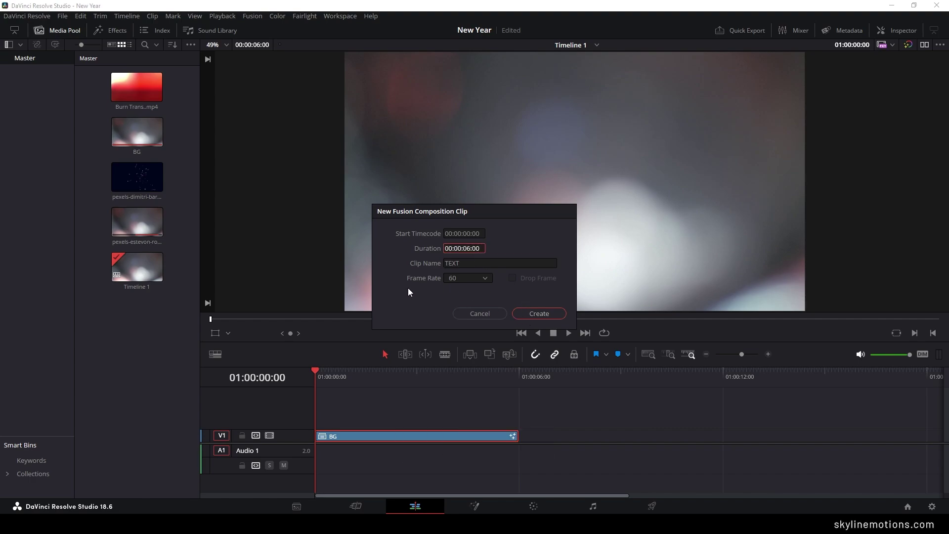
click(533, 312)
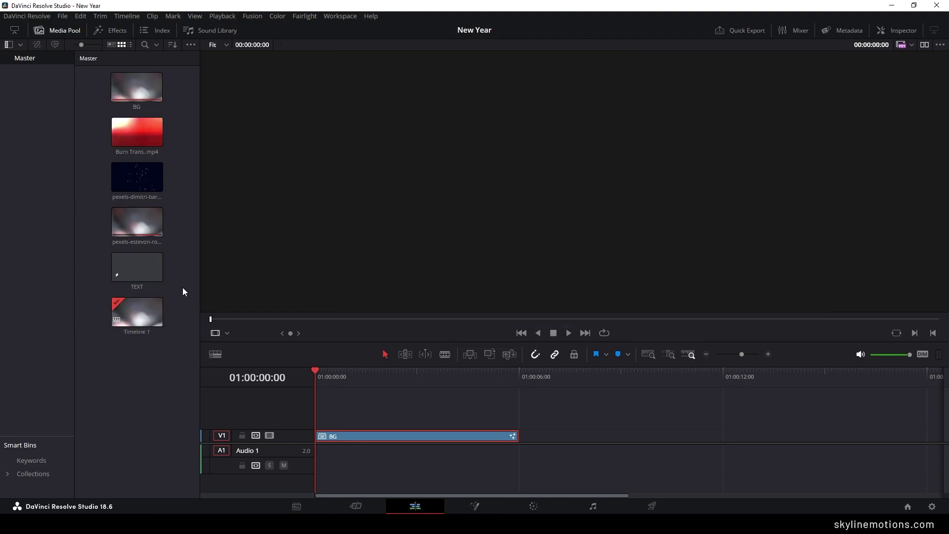
drag(132, 268, 316, 404)
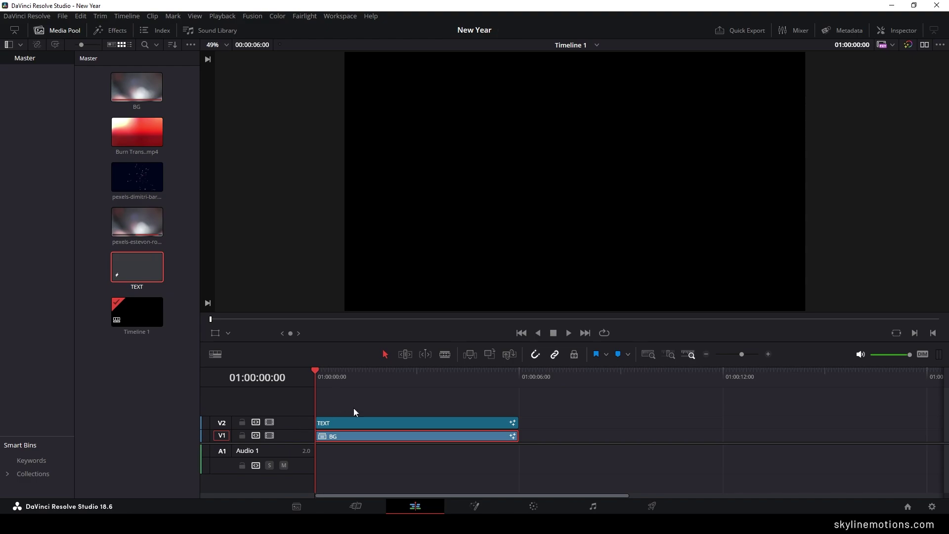
- Open the TEXT composition on the Fusion page with a single viewer and move the MediaOut1 node to the node graph's far lower right
click(472, 505)
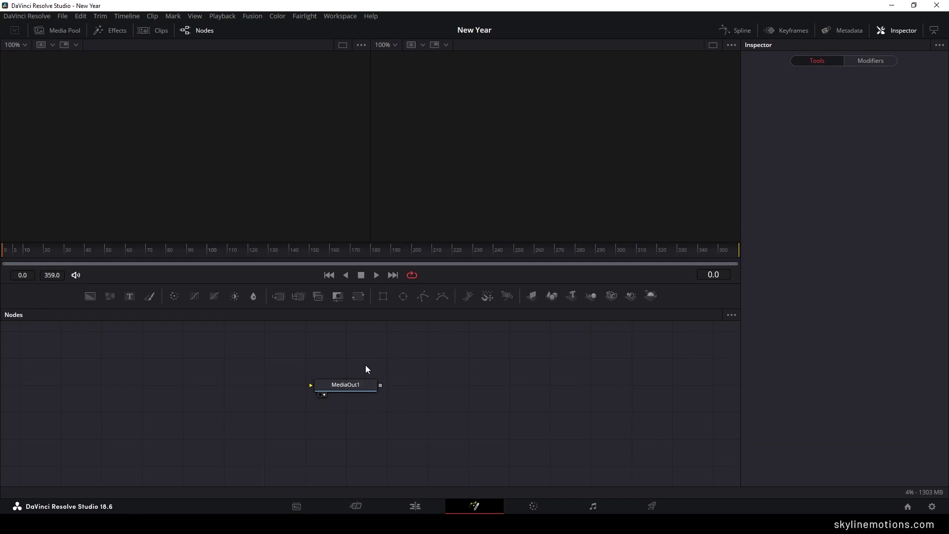
drag(359, 388, 687, 443)
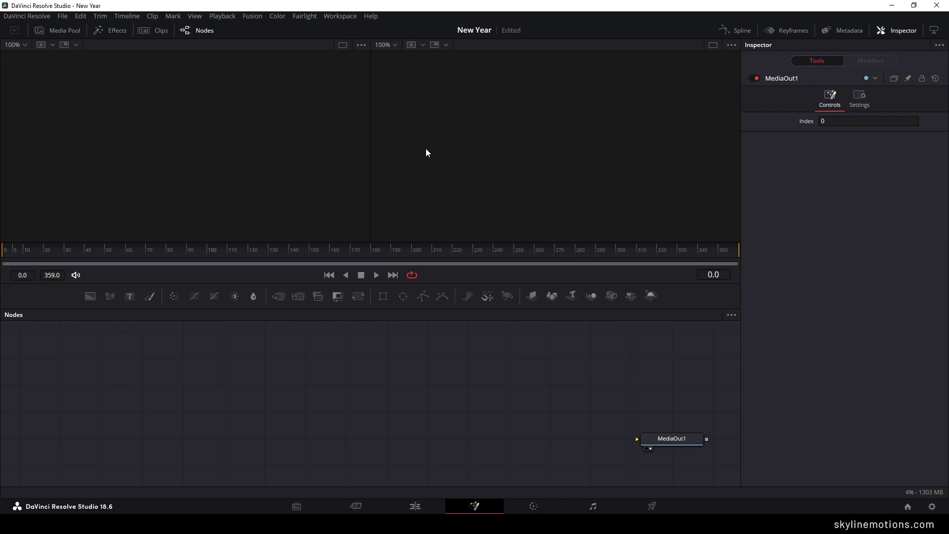
click(713, 44)
- Add a Text+ node, show it in the viewer, and enter "Merry" and "Christmas" on two separate lines
drag(130, 297, 298, 108)
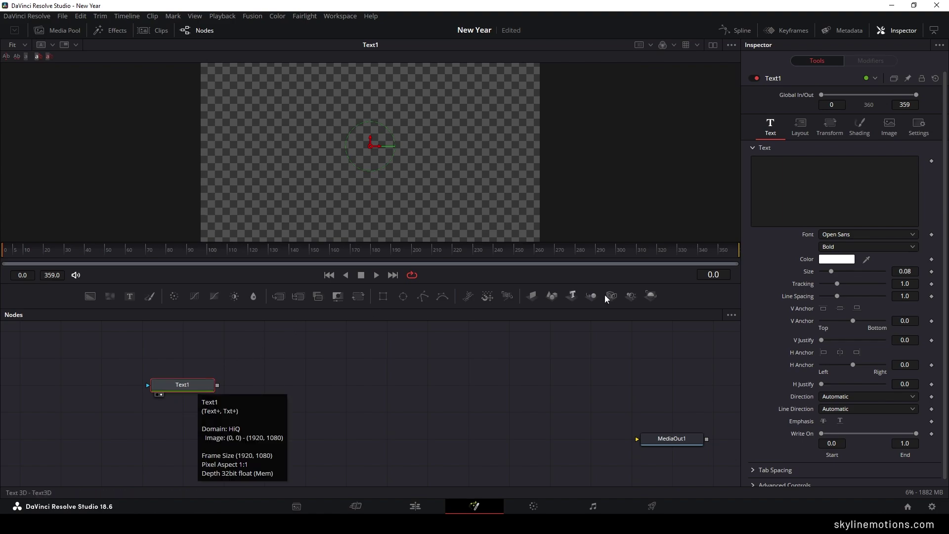
click(827, 183)
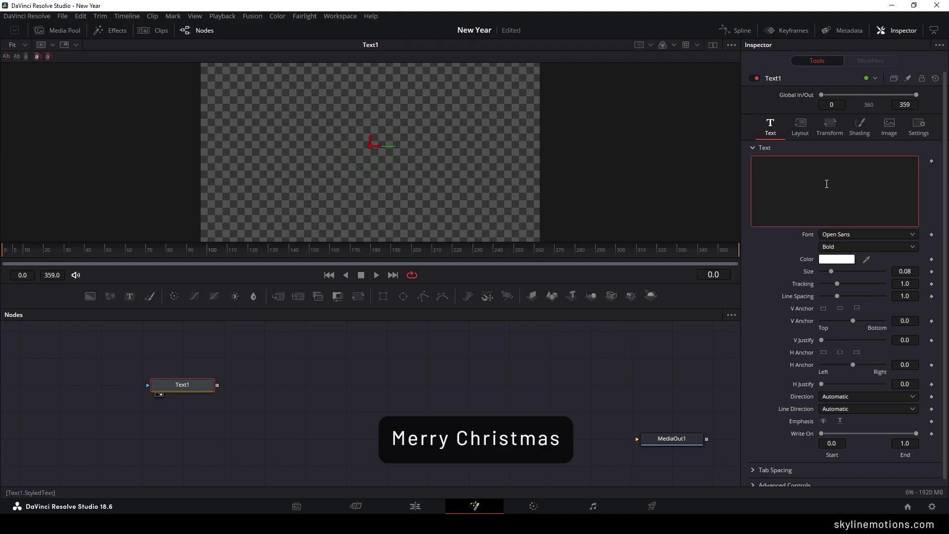
text(Merry)
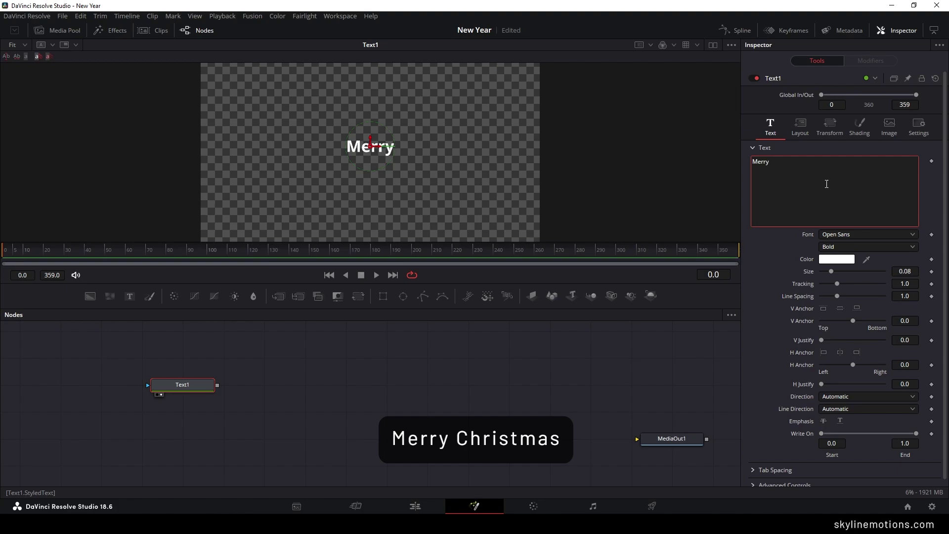
key(Return)
text(Christmas)
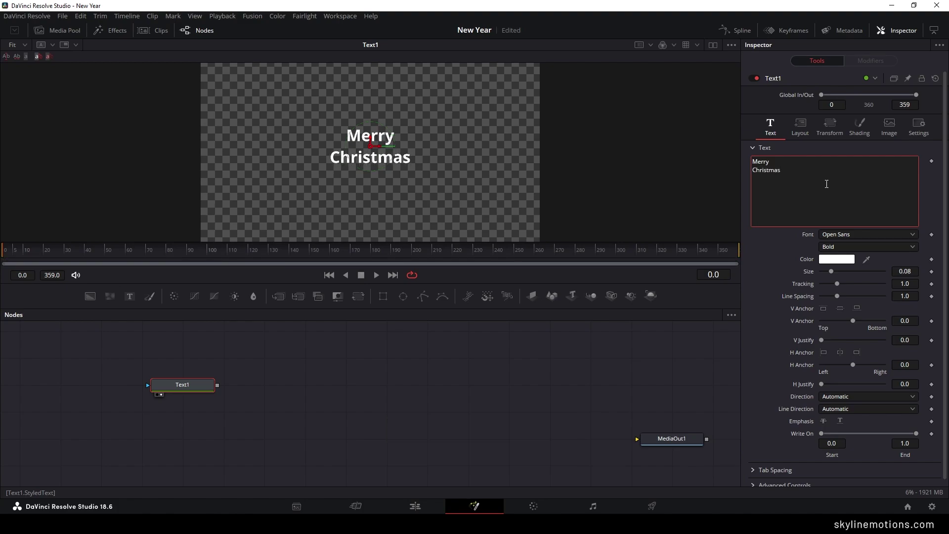
- Set the text's font to Heavenly Christmas Personal Use and its size to 0.2
click(832, 234)
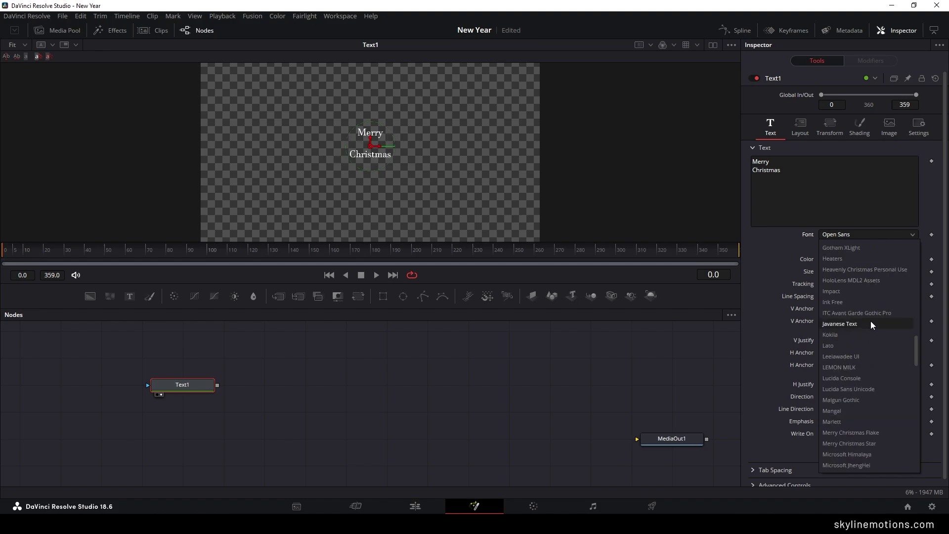
click(874, 269)
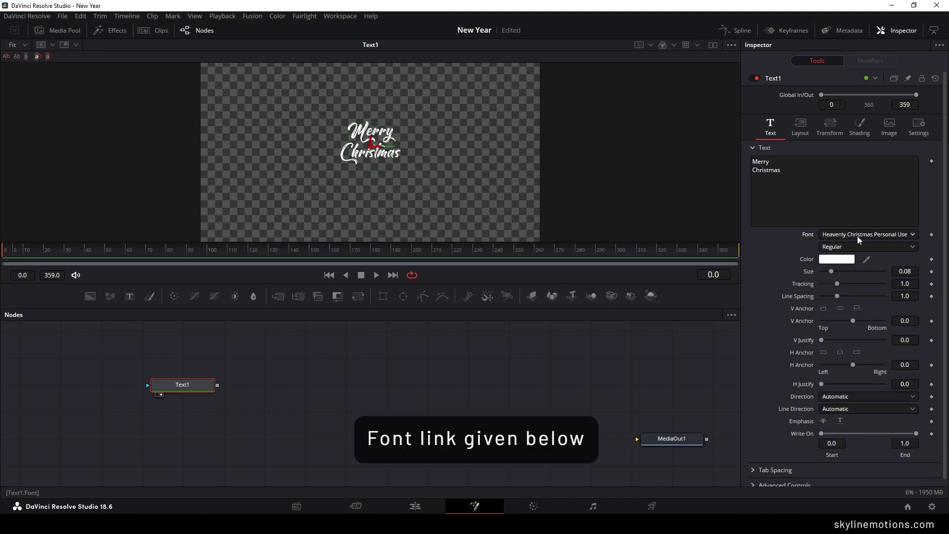
drag(831, 273, 846, 275)
click(903, 272)
text(0.2)
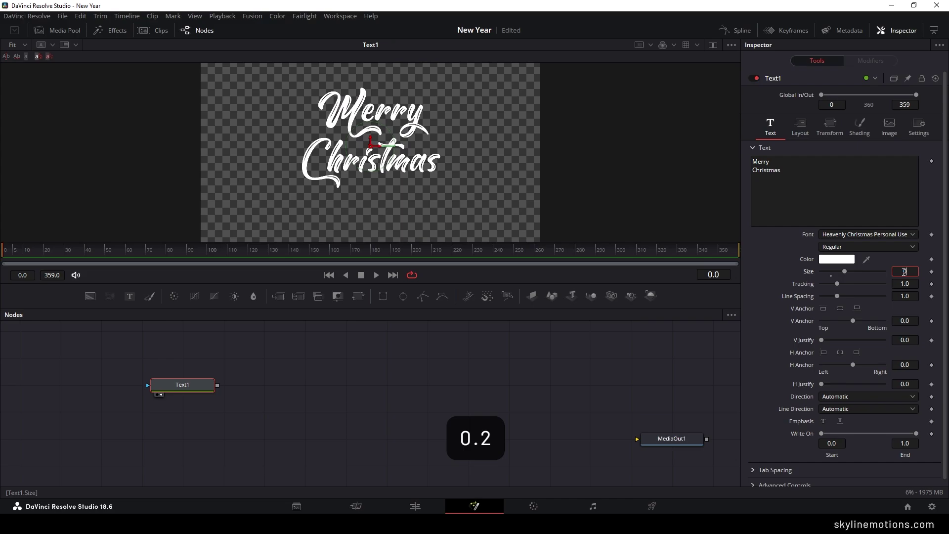
key(Tab)
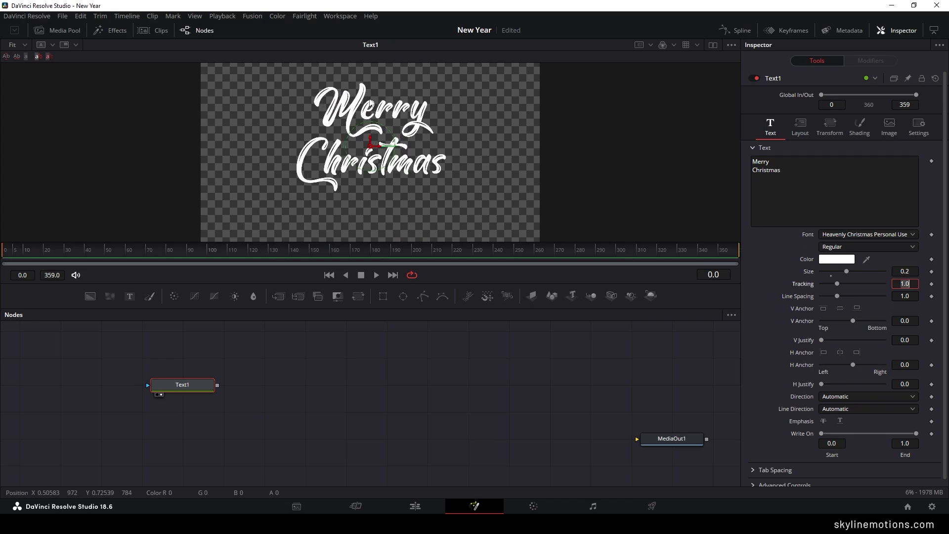
- Turn on the viewer guides and move the Merry Christmas text slightly down to centre it on the frame
right_click(370, 92)
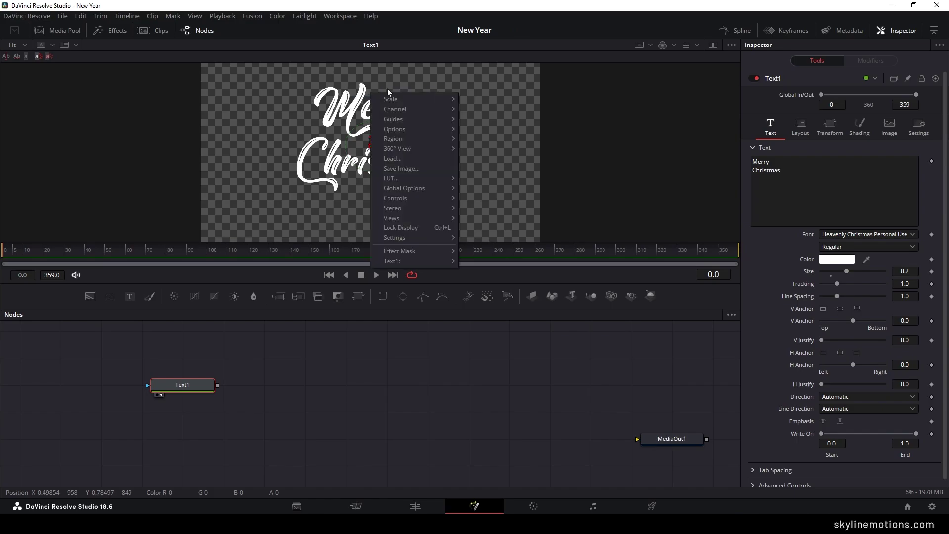
mouse_move(429, 119)
click(485, 119)
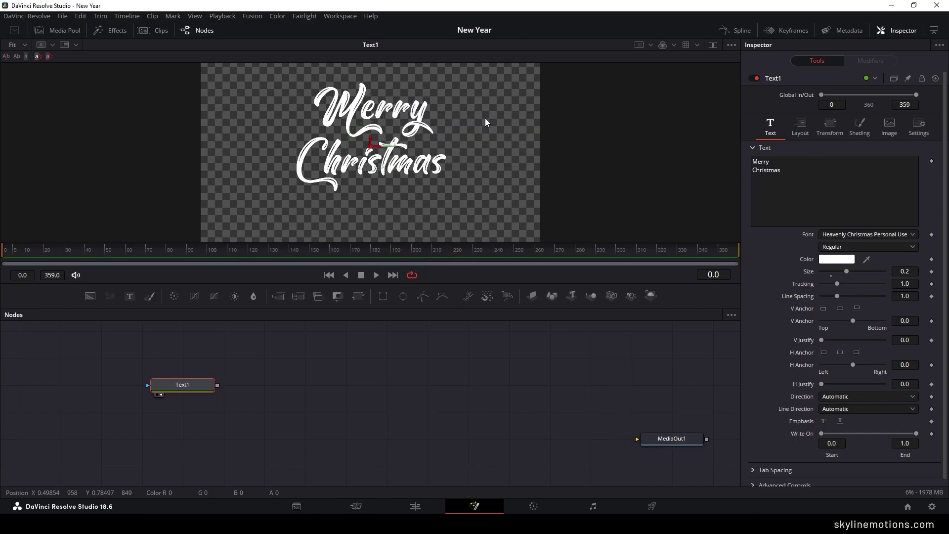
drag(370, 140, 377, 150)
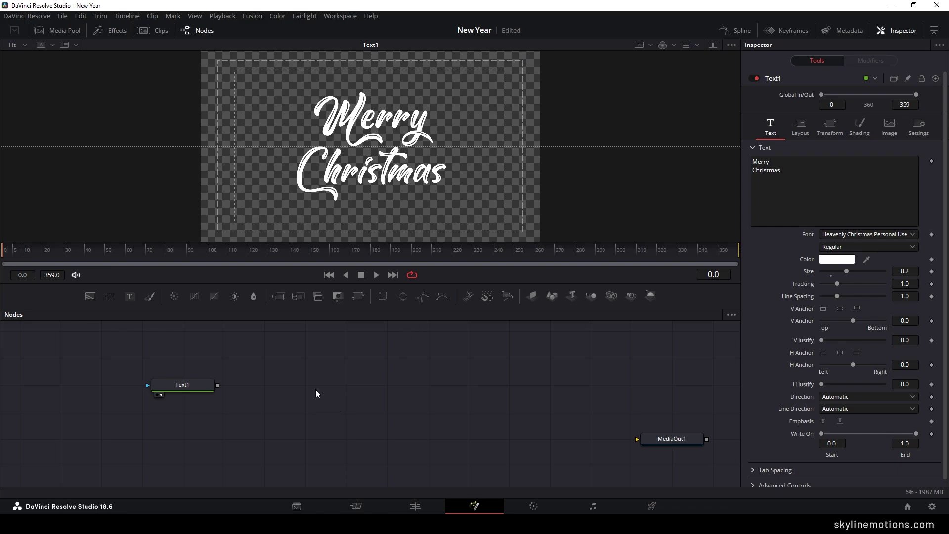
- Add a Create Bump Map node after Text1, place it well to its right, and show it in the viewer
click(201, 391)
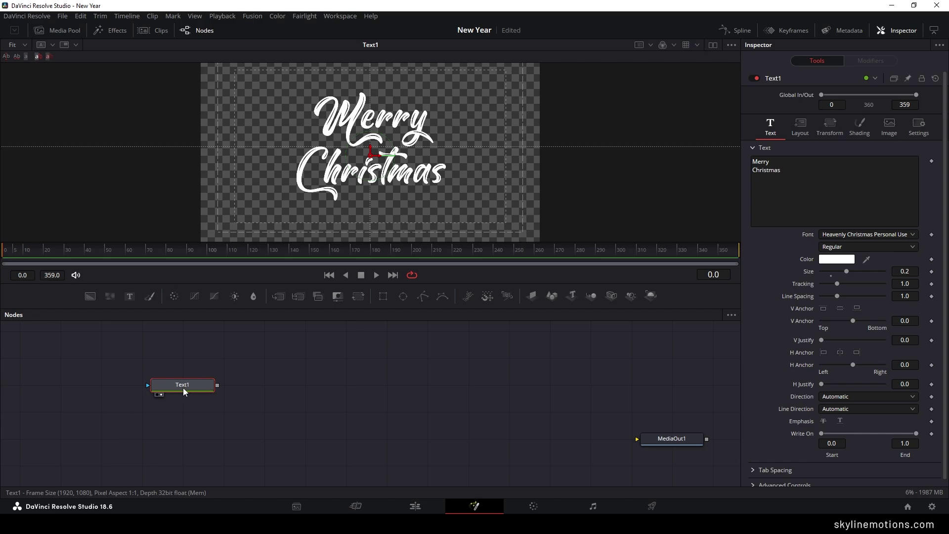
key(ctrl+space)
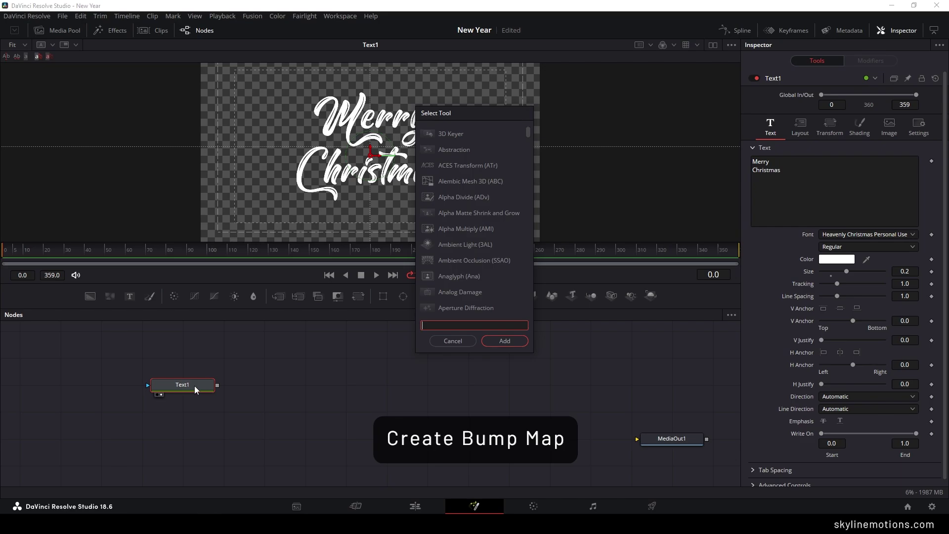
text(cre)
click(505, 345)
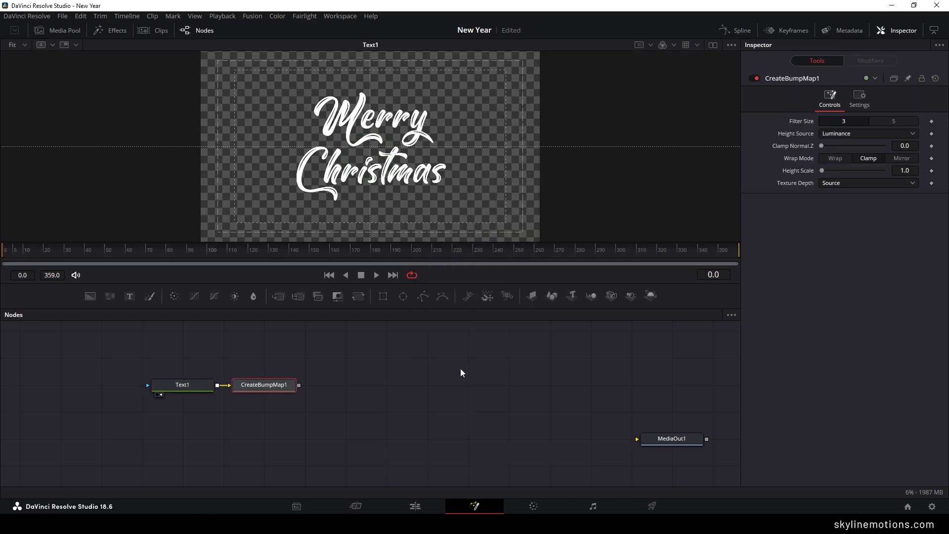
drag(275, 384, 439, 388)
key(1)
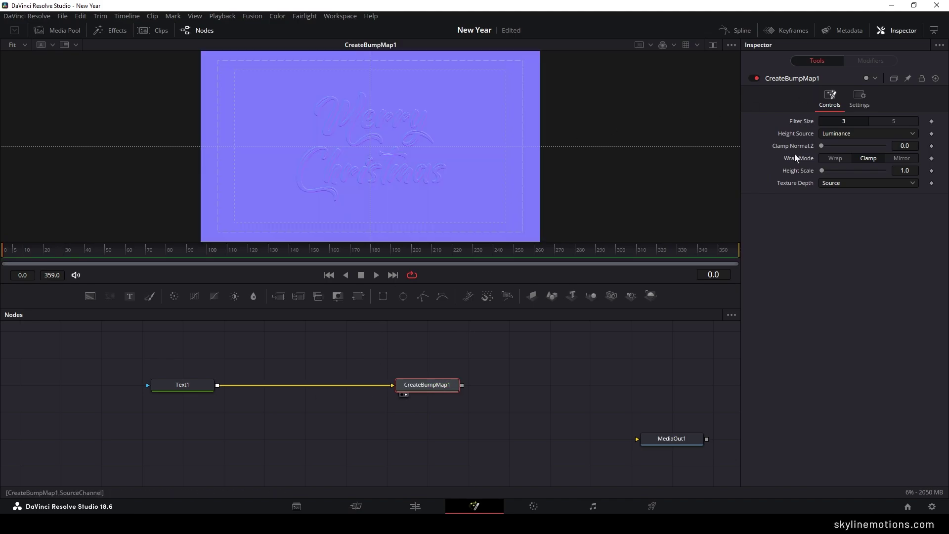
- Set CreateBumpMap1's Height Scale to 100 and move the node farther right of Text1
drag(823, 174, 893, 174)
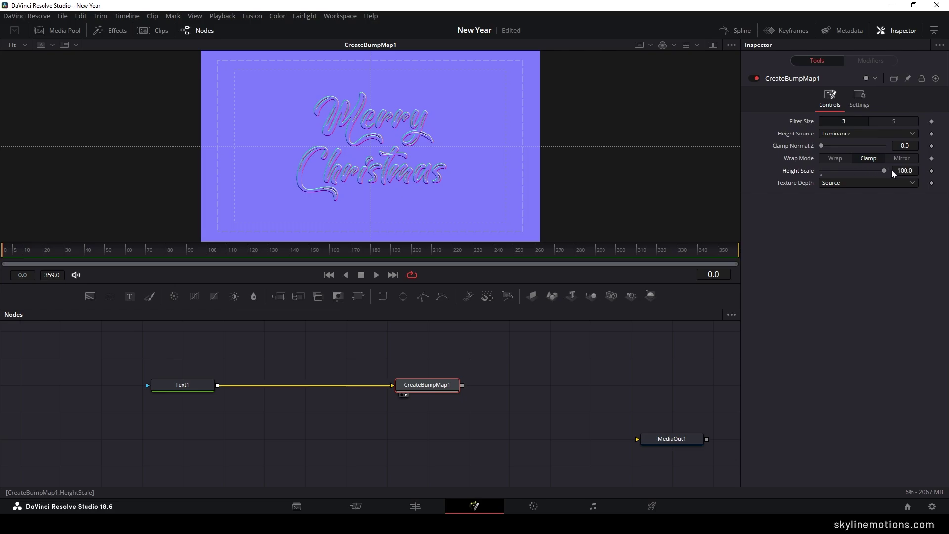
click(404, 347)
drag(416, 386, 496, 386)
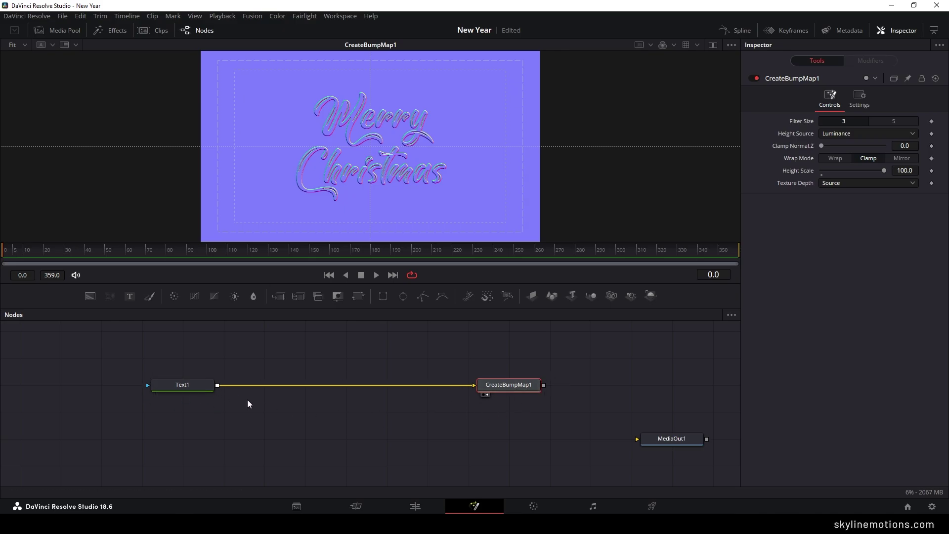
- Insert a Gaussian Blur node between Text1 and CreateBumpMap1
click(195, 390)
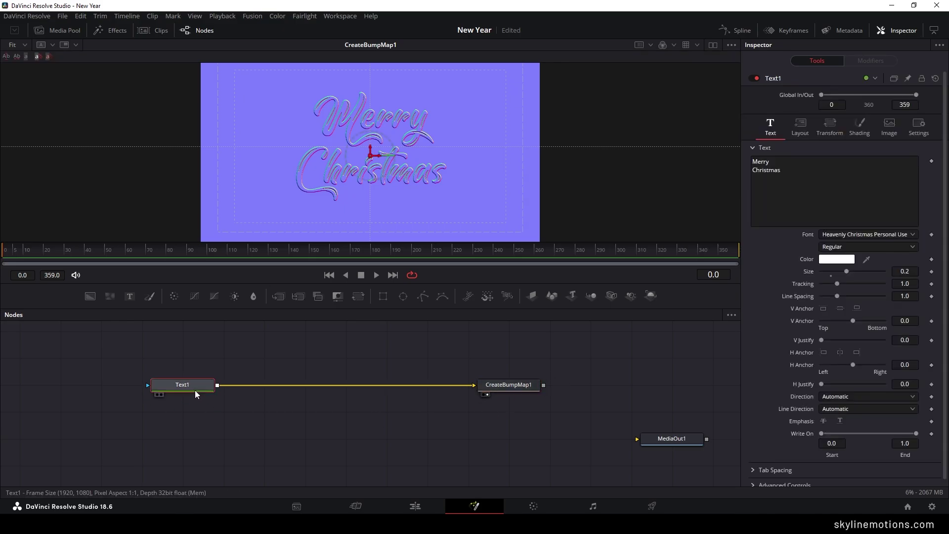
key(shift+space)
text(cre)
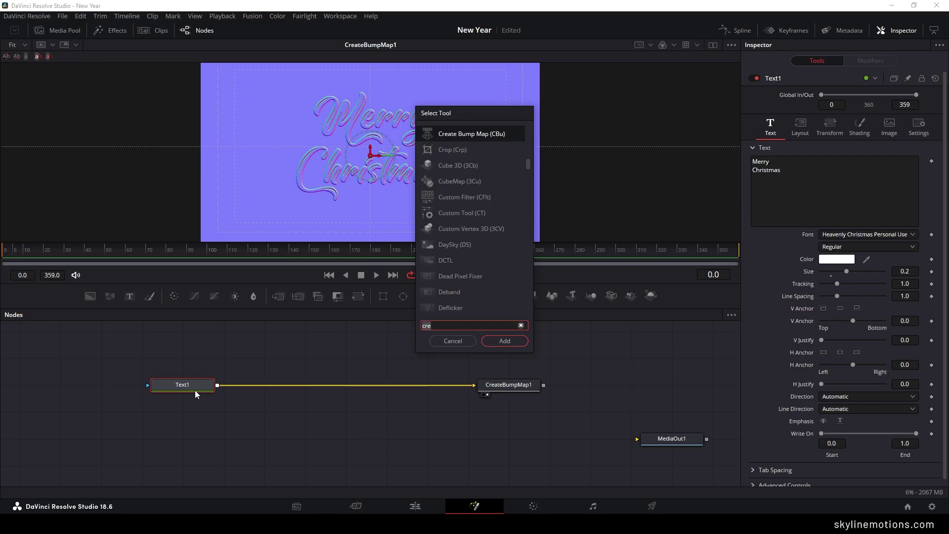
key(BackSpace)
key(BackSpace)
key(BackSpace)
text(gau)
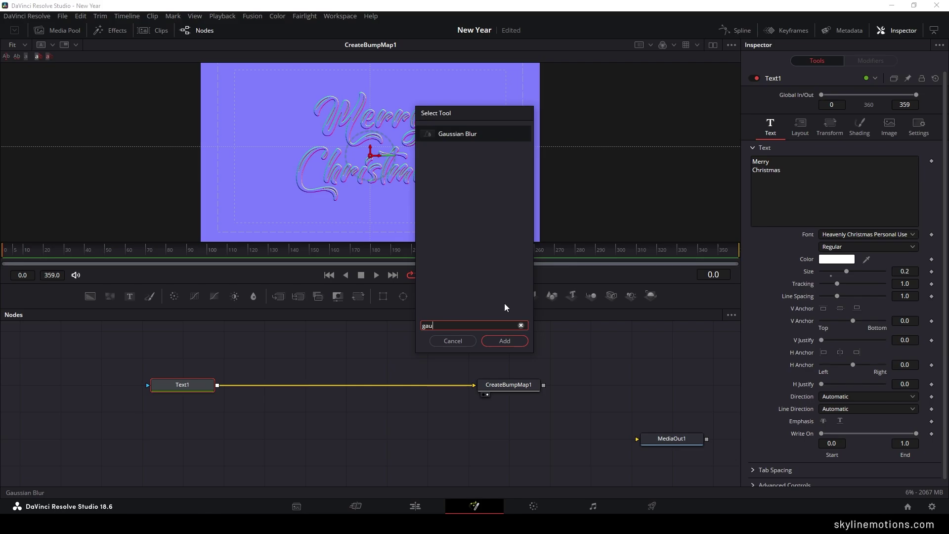
click(502, 341)
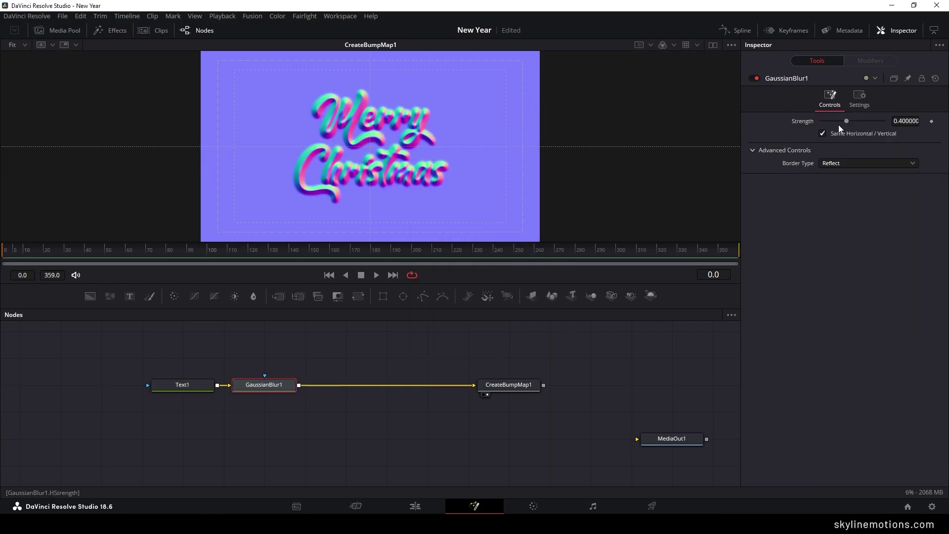
- Set the Gaussian Blur strength to 0.15
drag(847, 123, 835, 123)
click(899, 122)
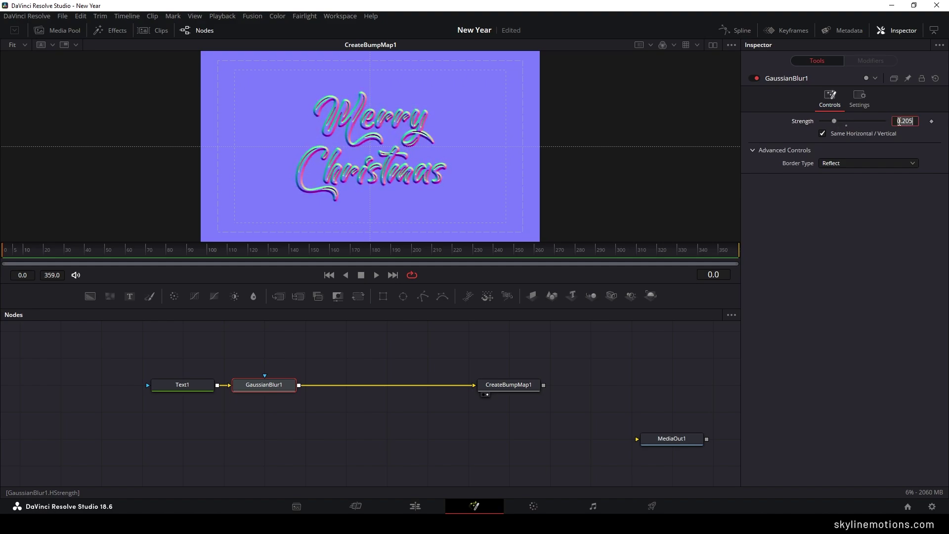
text(0.15)
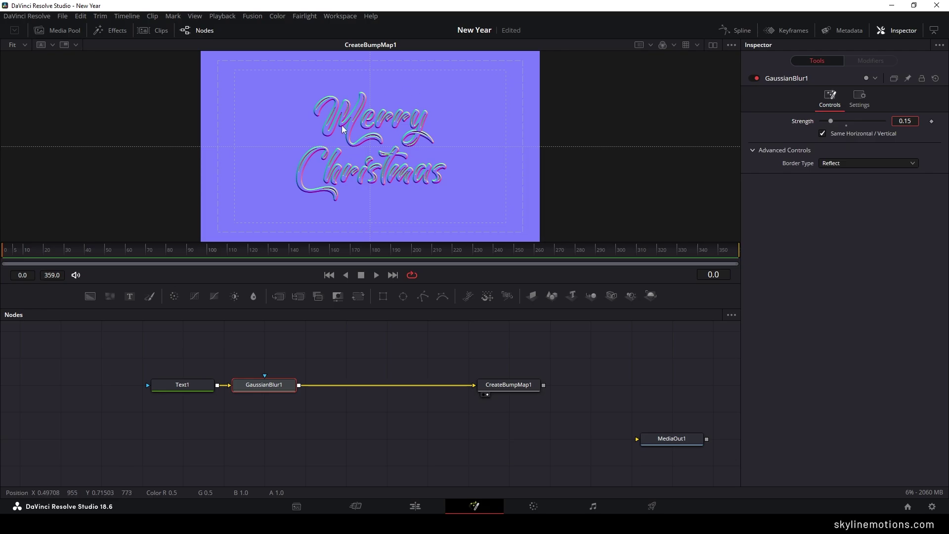
- Insert an Erode / Dilate node between GaussianBlur1 and CreateBumpMap1
click(280, 393)
click(280, 391)
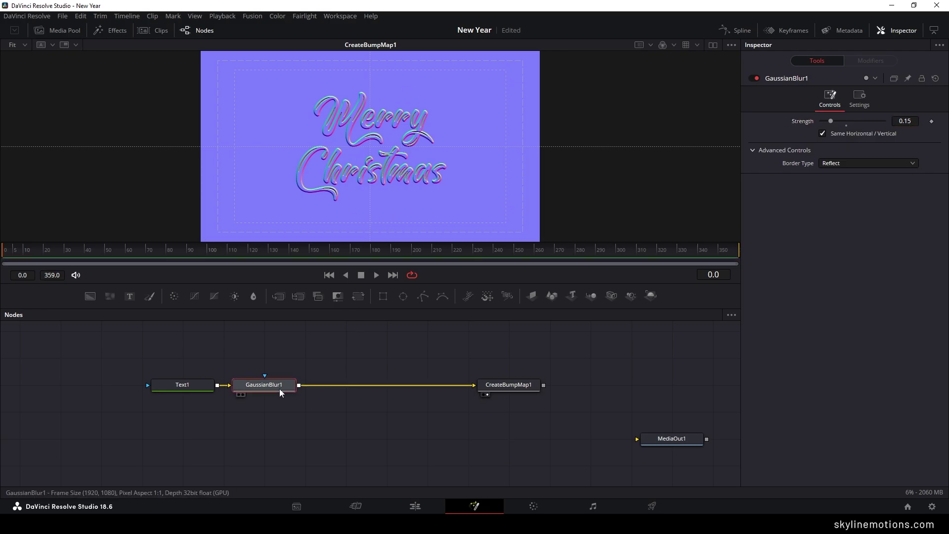
key(shift+space)
text(gau)
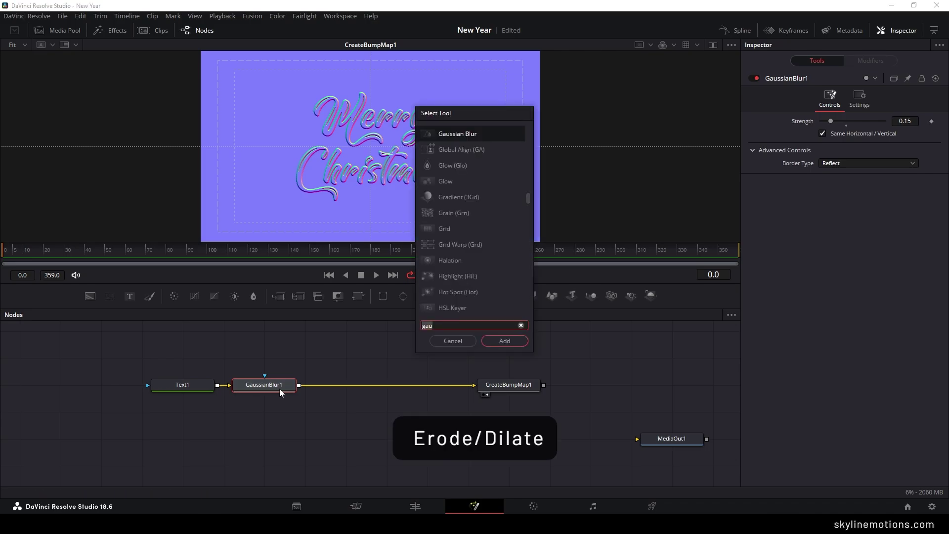
key(BackSpace)
key(BackSpace)
key(BackSpace)
text(ero)
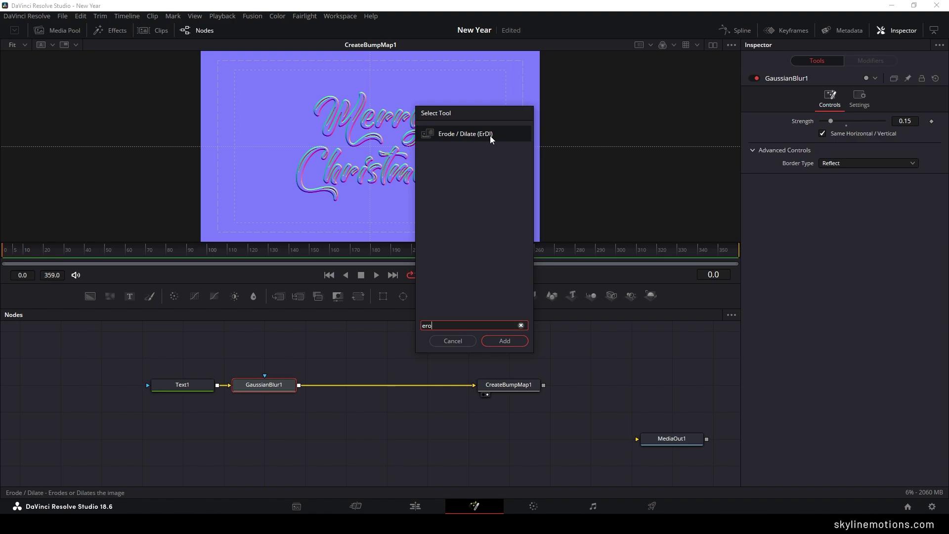
click(502, 340)
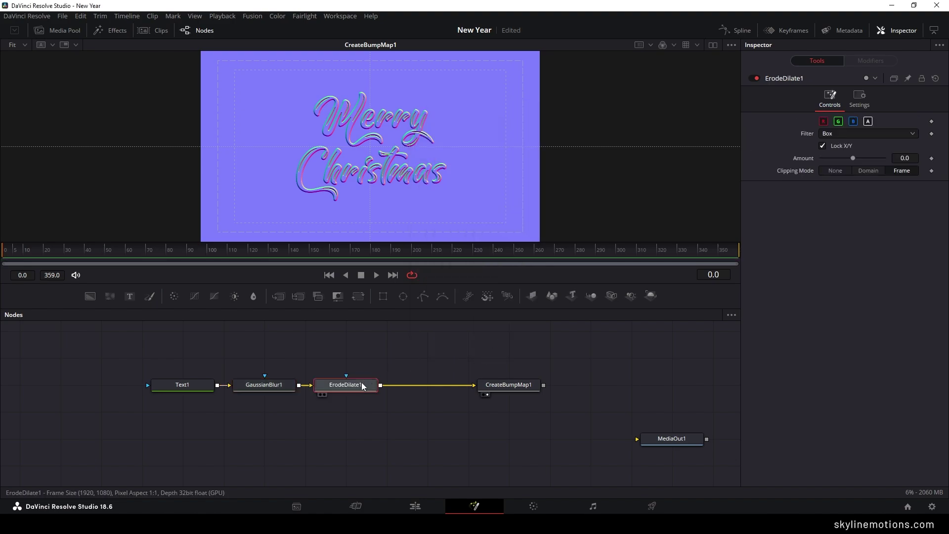
- Set the Erode / Dilate amount to -0.0015
drag(853, 159, 846, 159)
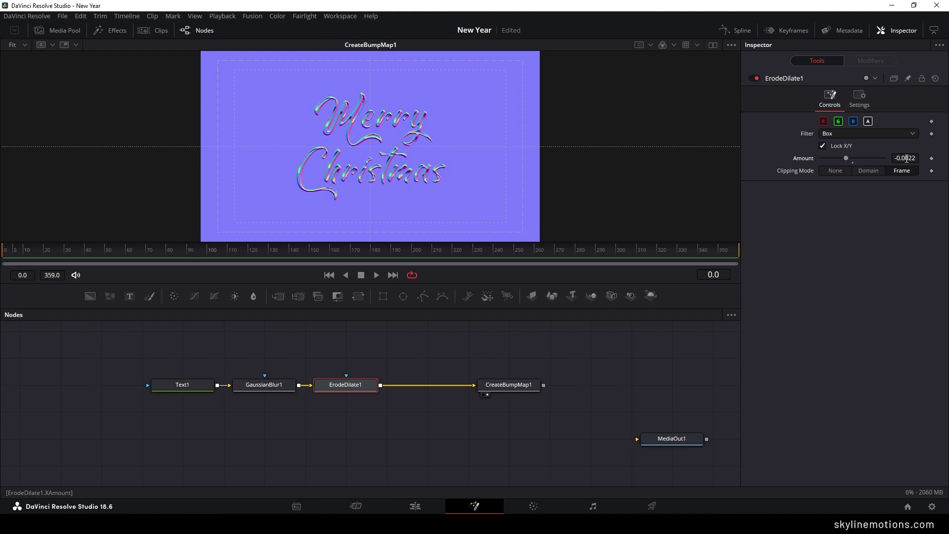
text(-0)
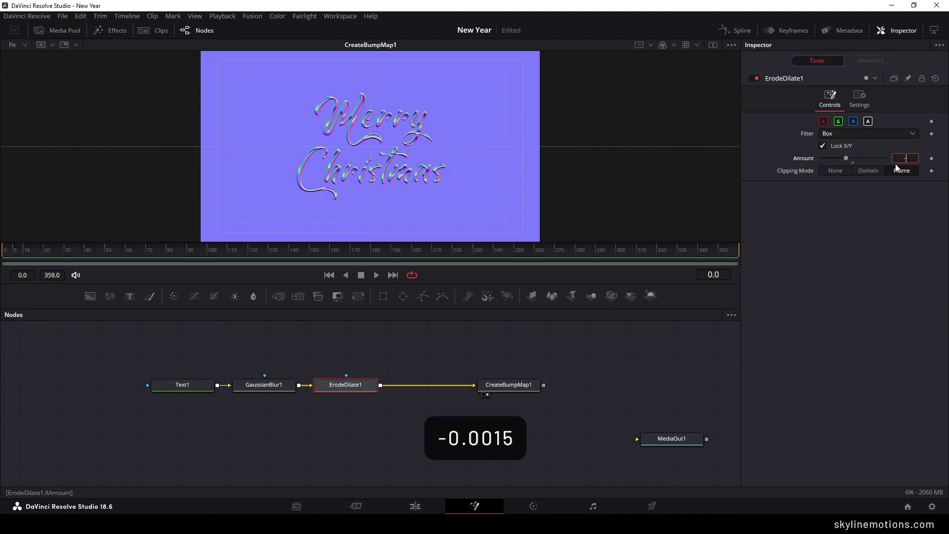
text(.0015)
key(Return)
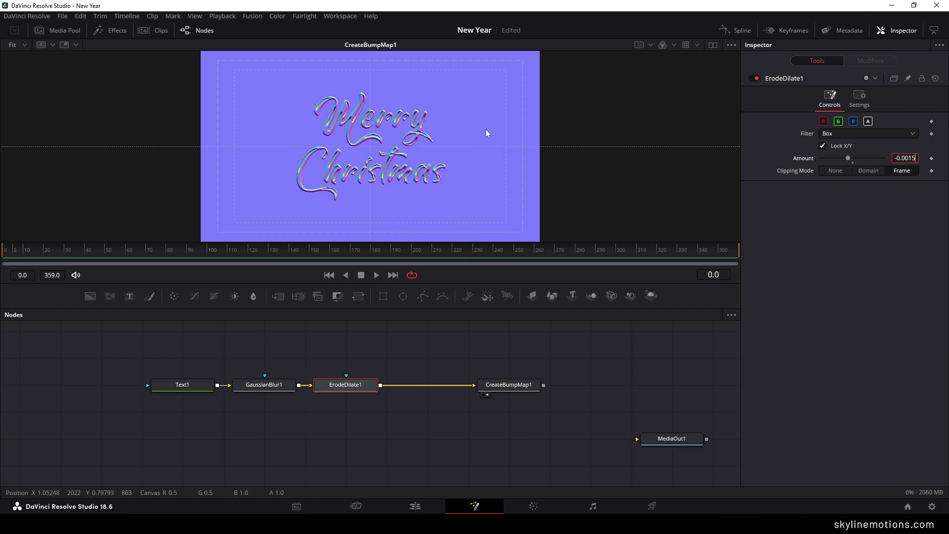
- Move the CreateBumpMap1 node directly beside ErodeDilate1 in the node graph
scroll(357, 122, up, 2)
drag(508, 385, 427, 384)
click(15, 44)
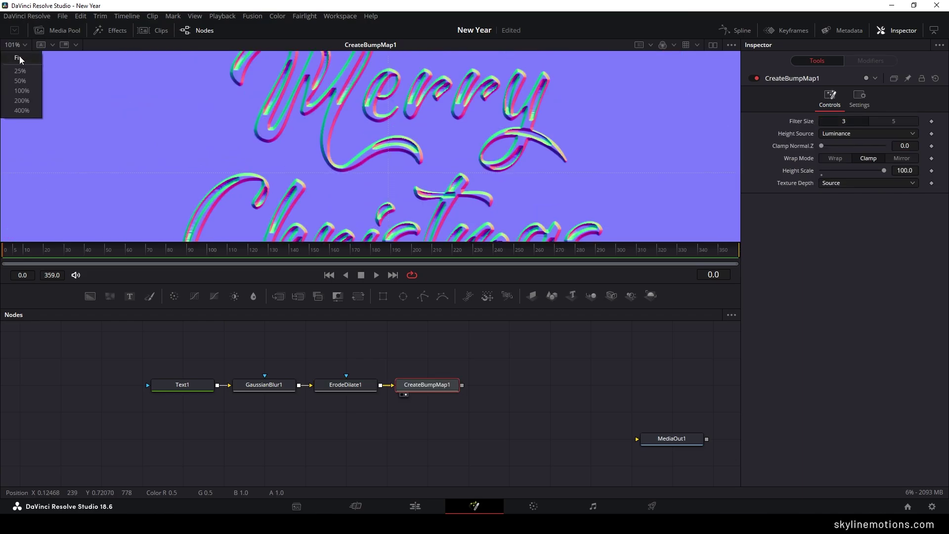
click(19, 58)
scroll(367, 325, up, 1)
- Add a Merge node with Text1 as background and CreateBumpMap1 as foreground, and show the merge in the viewer
drag(278, 296, 441, 371)
drag(170, 405, 391, 381)
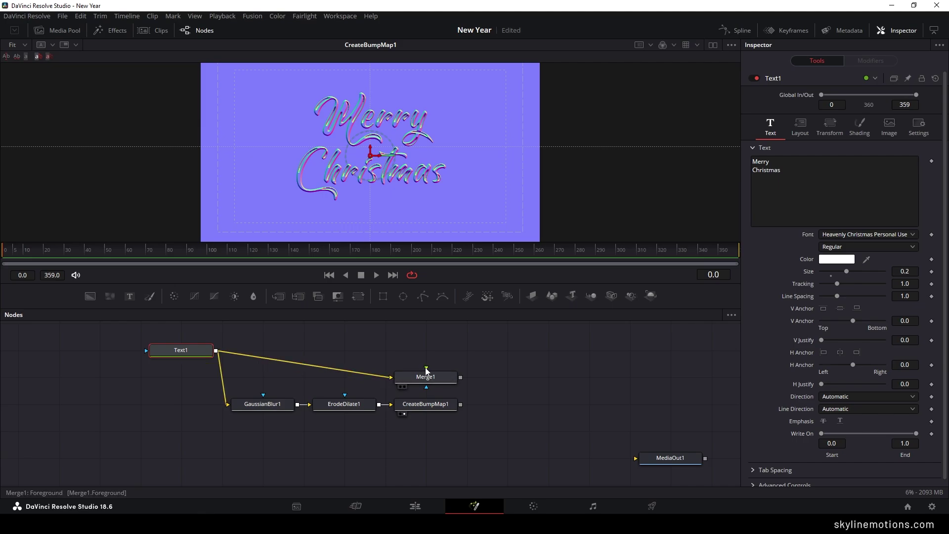
drag(427, 369, 445, 407)
key(2)
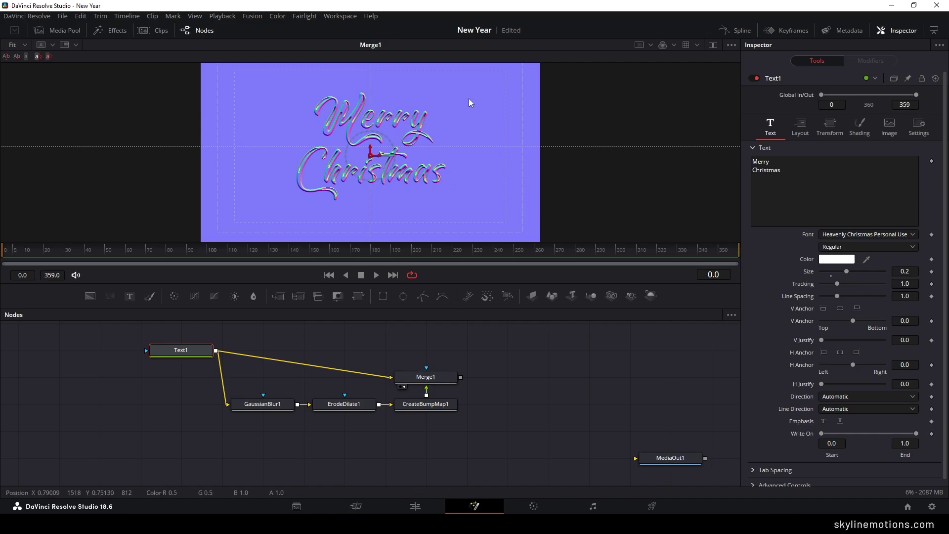
- Set the Merge1 operator to In so the bump map is limited to the text shape
click(444, 378)
click(858, 202)
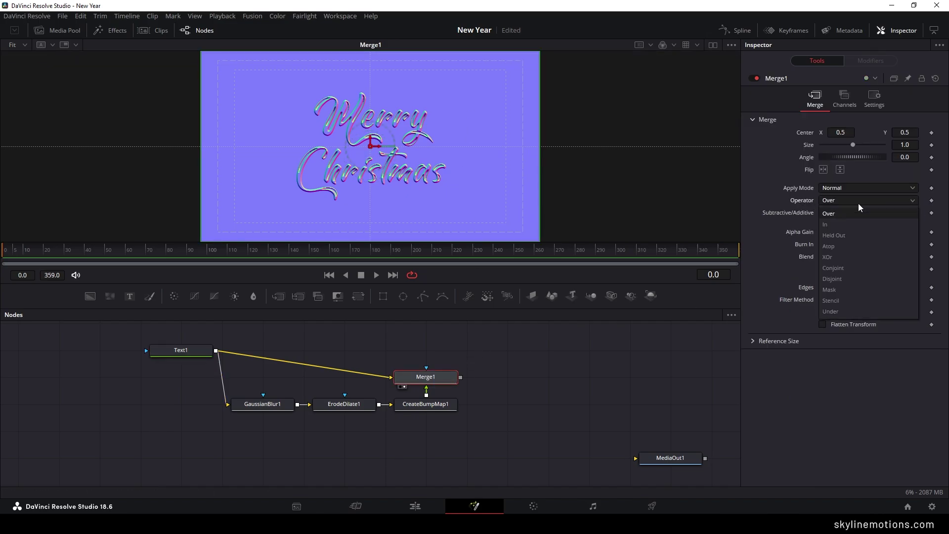
click(846, 225)
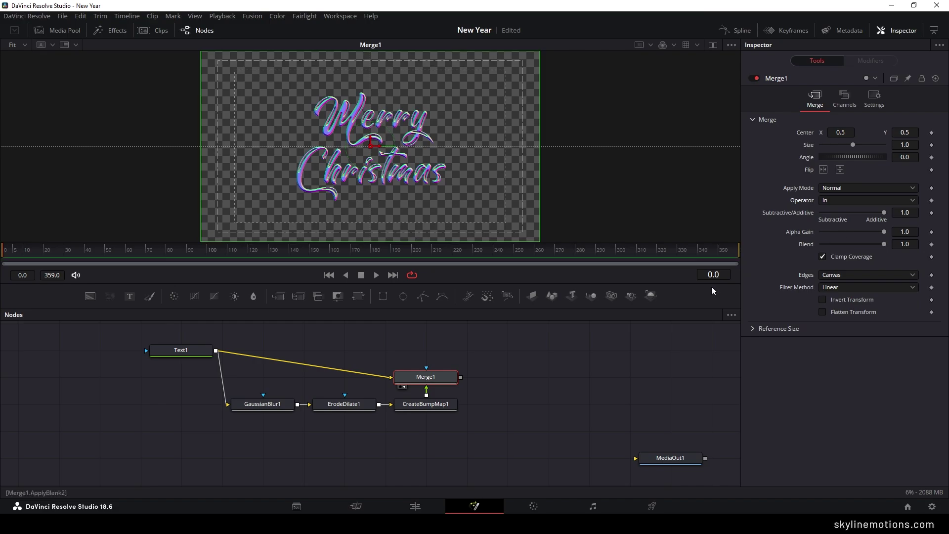
- Line up the Text1 node with Merge1 in the node graph
drag(180, 350, 182, 379)
click(304, 349)
scroll(367, 170, up, 1)
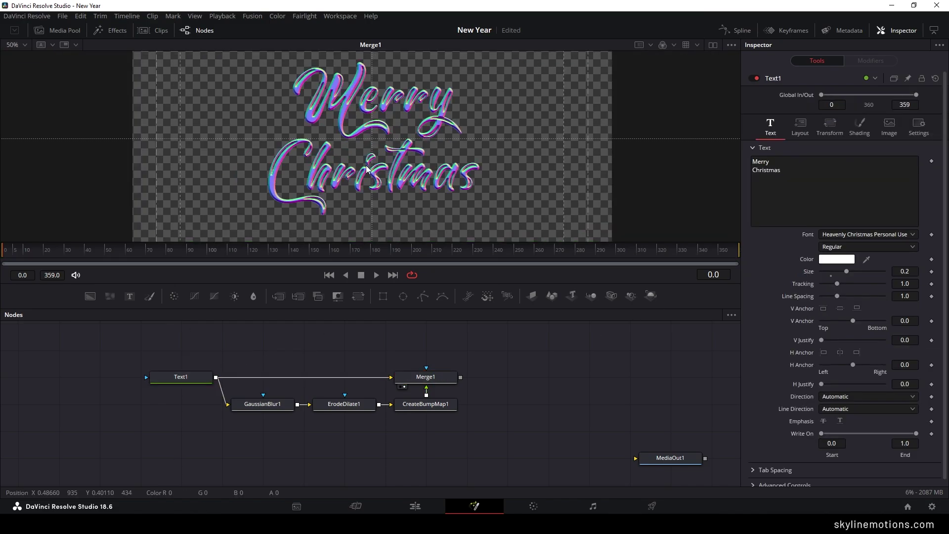
- Add a Displace node to the node graph after Merge1
click(440, 376)
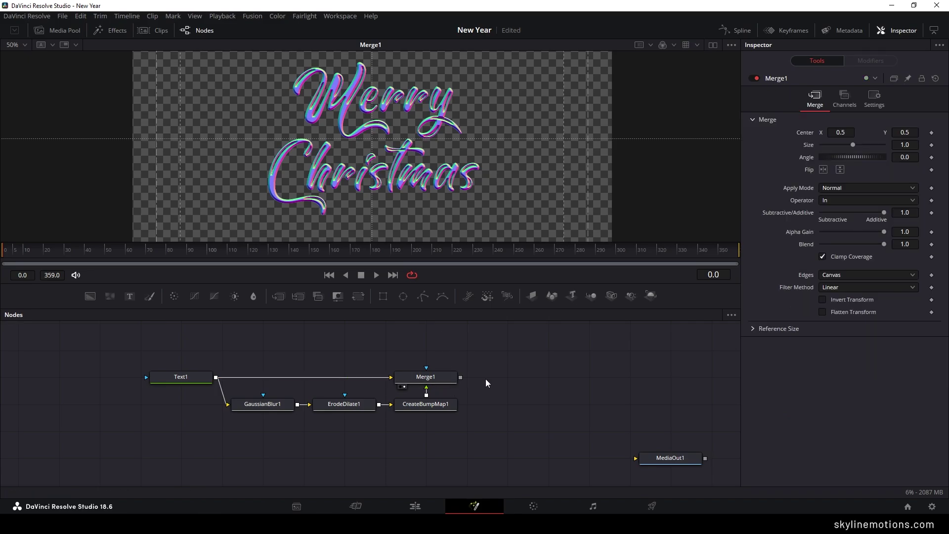
key(shift+space)
text(ero)
text(dis)
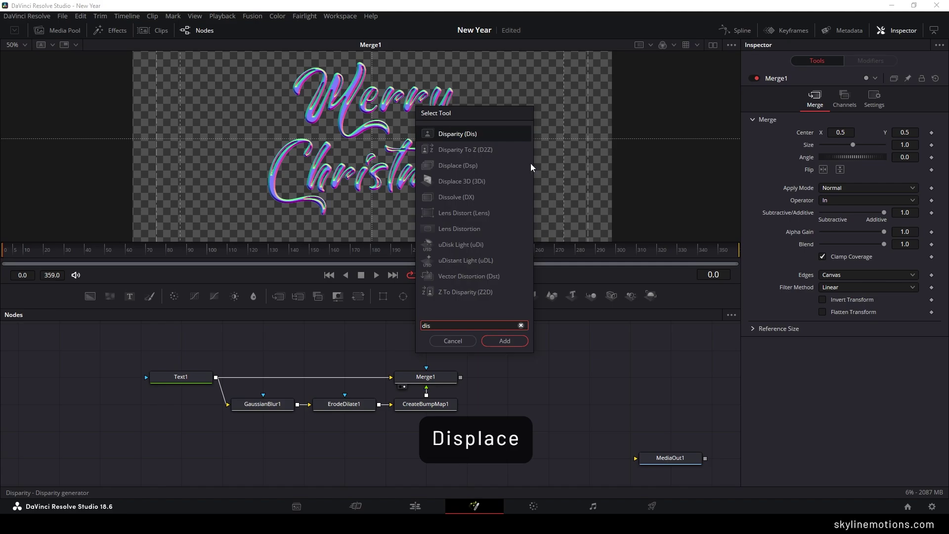
key(BackSpace)
key(BackSpace)
key(BackSpace)
text(Displace)
click(511, 341)
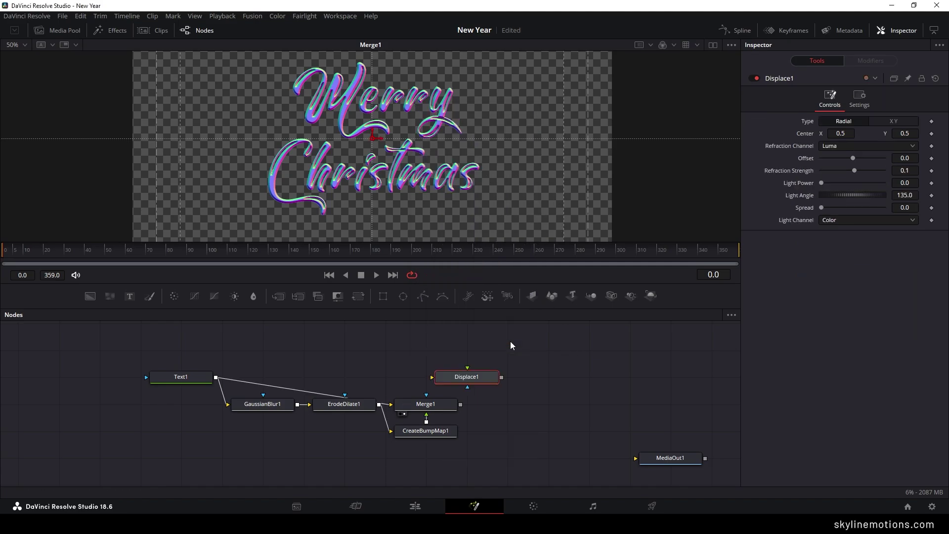
- Realign Merge1 and CreateBumpMap1 with Text1, place Displace1 beyond them, and connect Merge1 to Displace1's foreground input
drag(466, 377, 507, 377)
ctrl+click(428, 439)
drag(434, 406, 434, 378)
click(512, 381)
drag(568, 398, 505, 396)
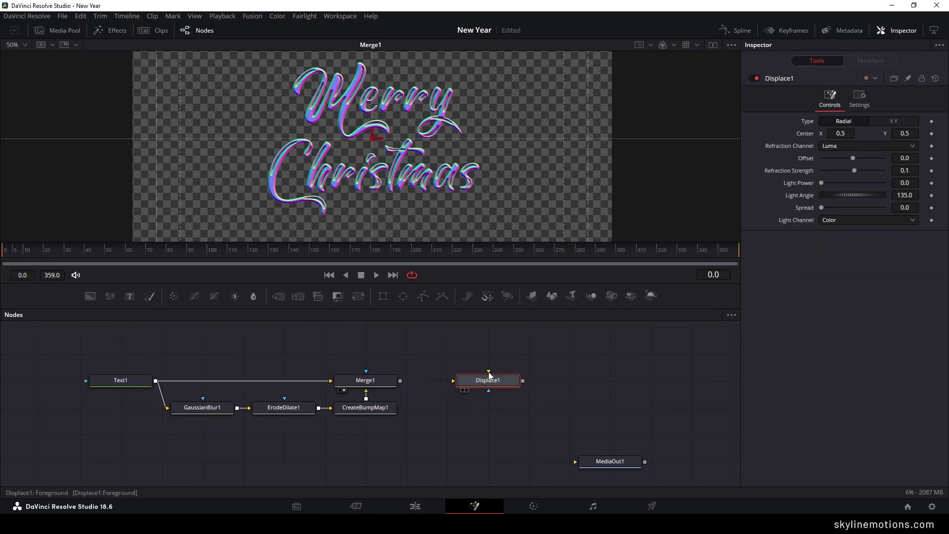
drag(489, 373, 377, 385)
click(482, 366)
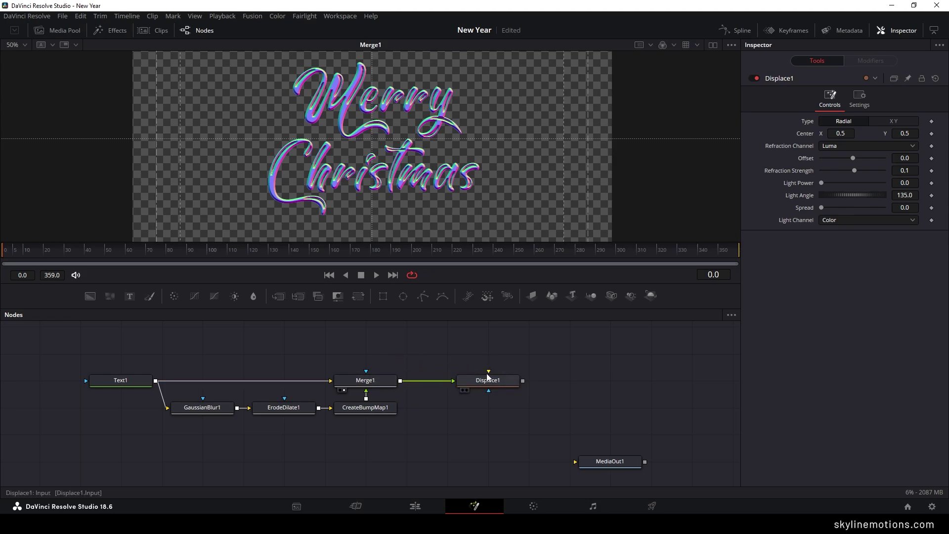
- Add a FastNoise node above Displace1, connect it to Displace1's main input, and show Displace1 in the viewer
key(shift+space)
text(Displace)
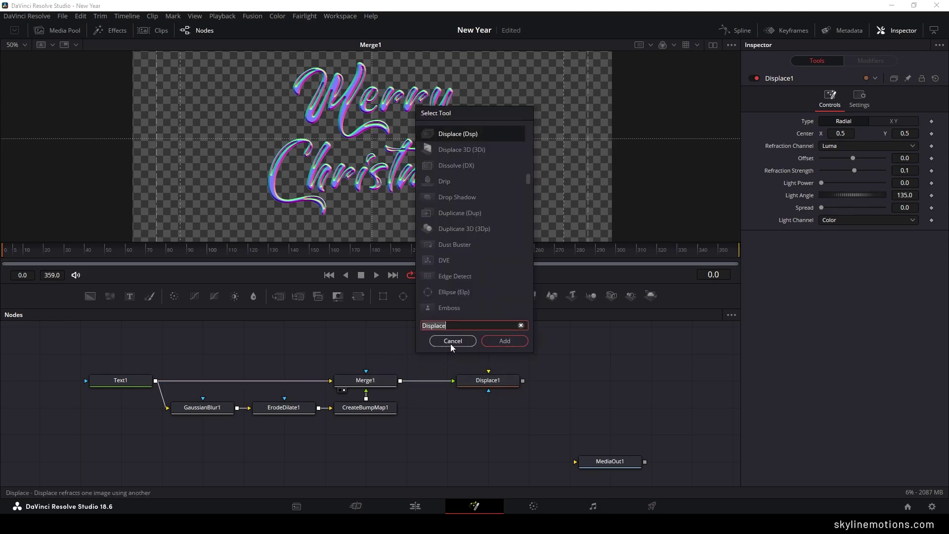
text(fast)
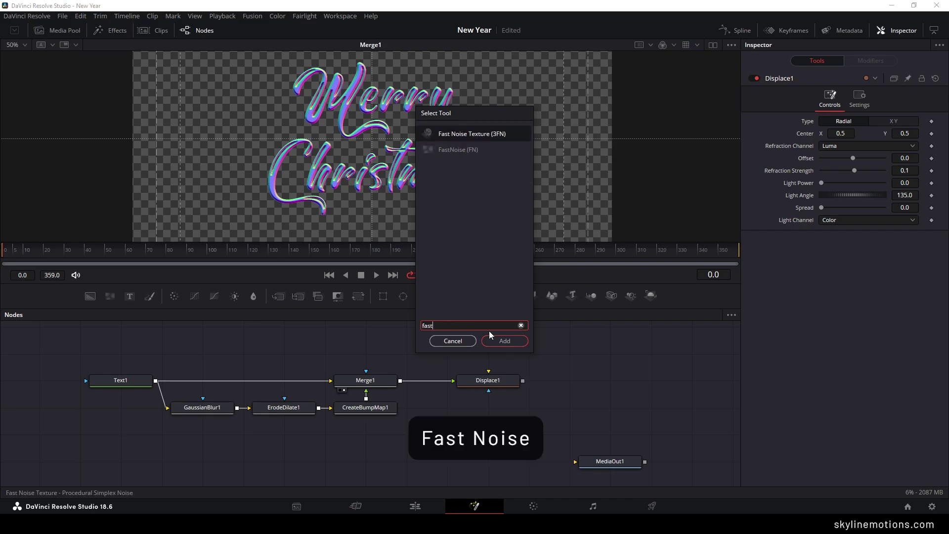
key(Down)
click(505, 340)
drag(461, 353, 502, 352)
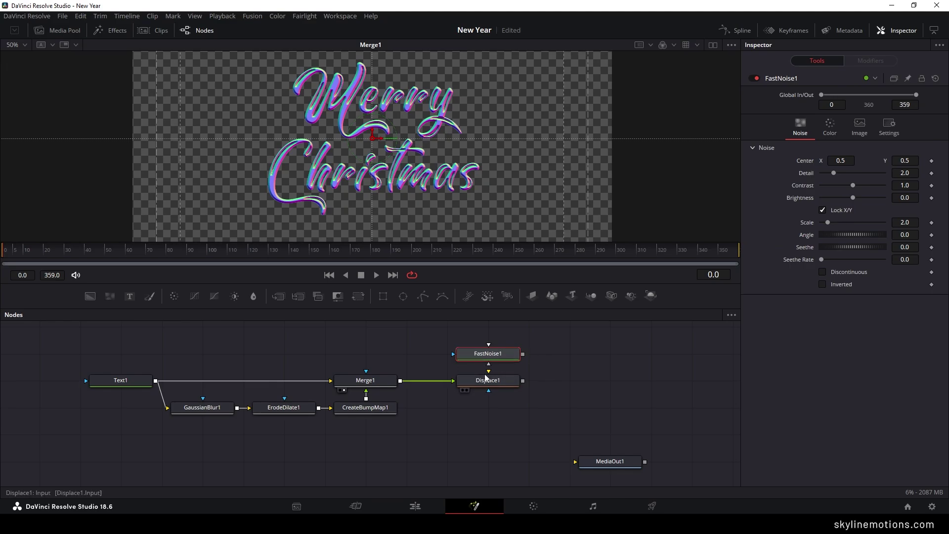
drag(489, 372, 556, 98)
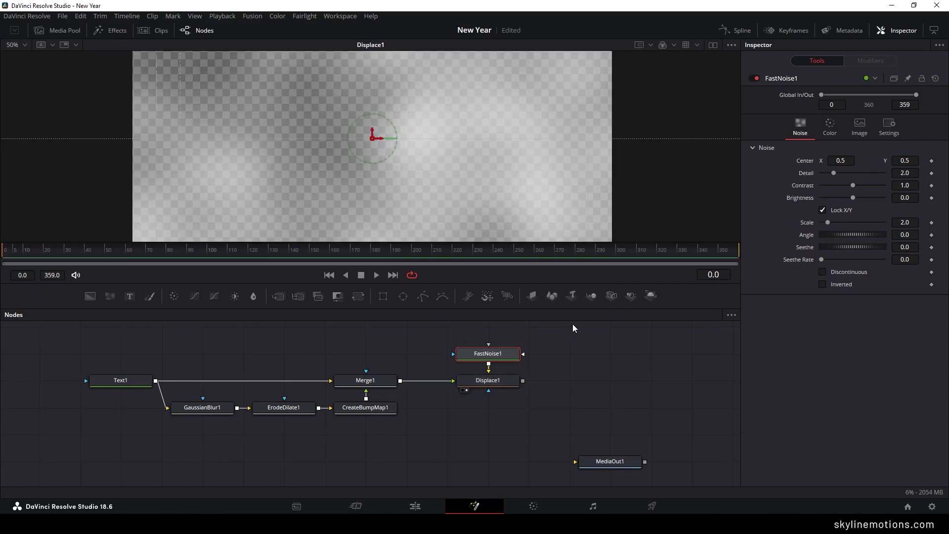
- Set the FastNoise1 color type to Gradient with the Linear gradient type
click(574, 342)
click(479, 367)
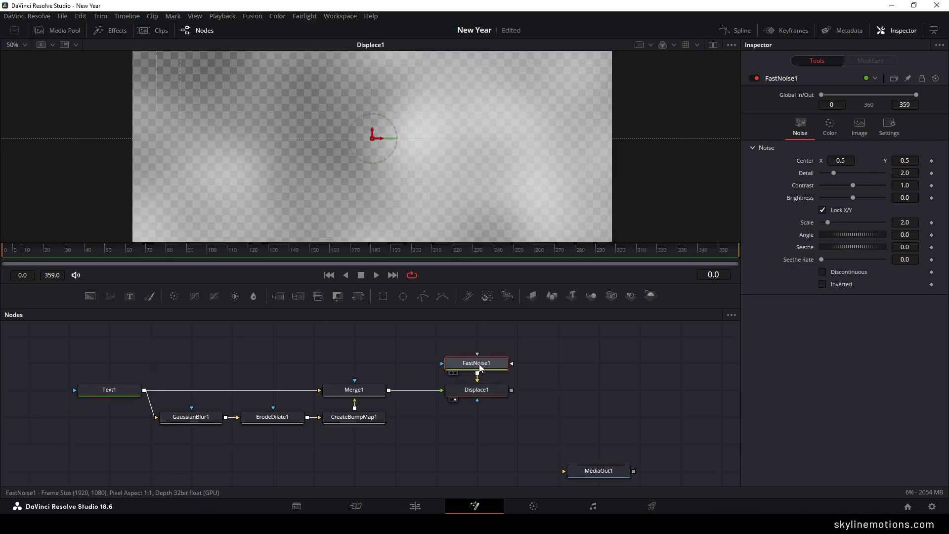
click(832, 129)
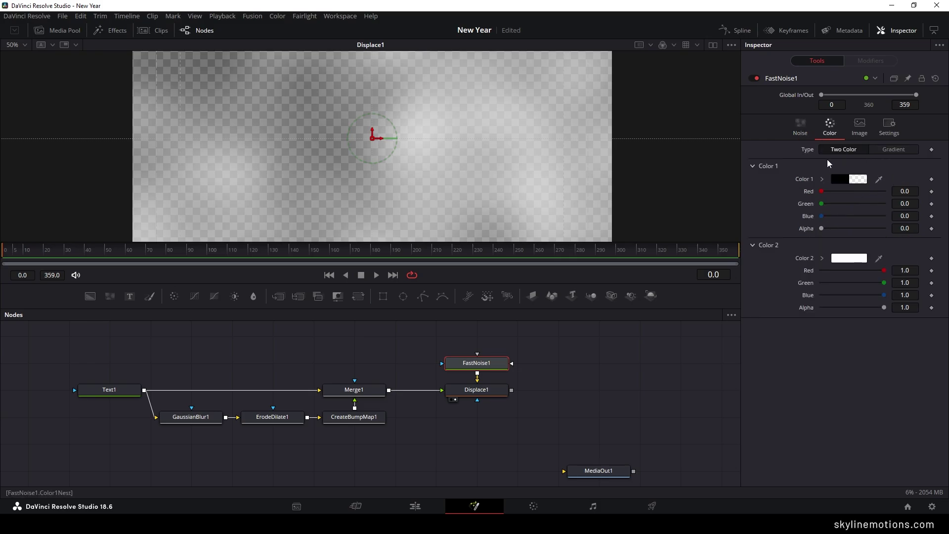
click(892, 151)
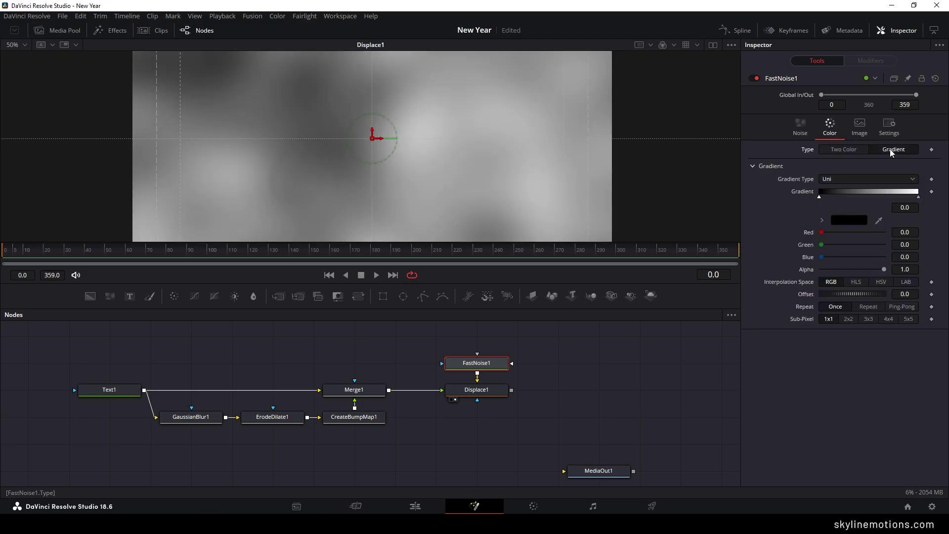
click(850, 180)
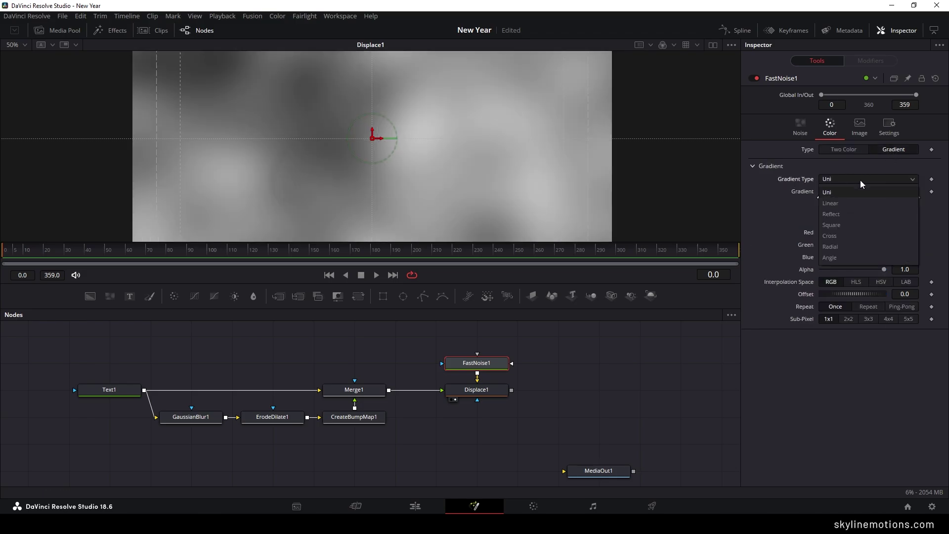
click(850, 201)
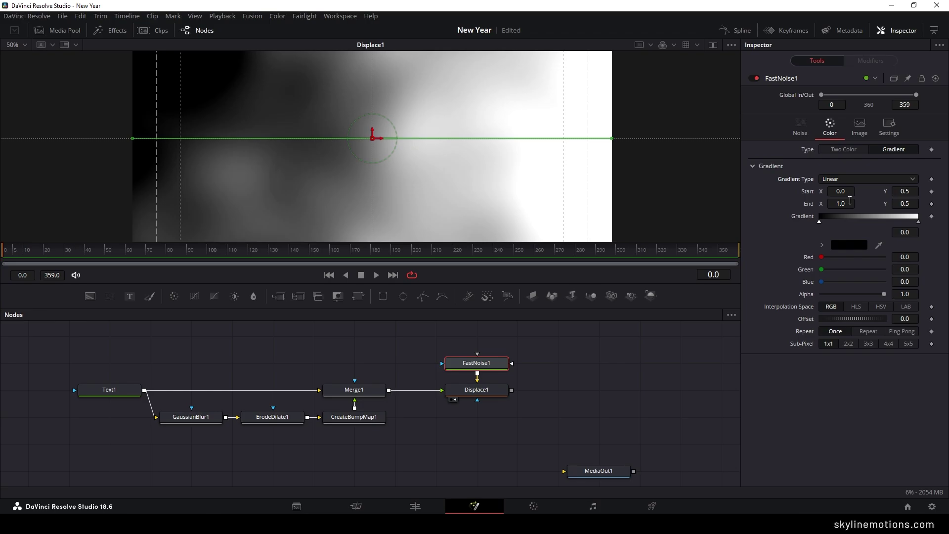
- Tilt the noise gradient diagonally, with its start at about X 0.126, Y 0.232 and its end at about X 0.862, Y 0.762
drag(612, 139, 572, 70)
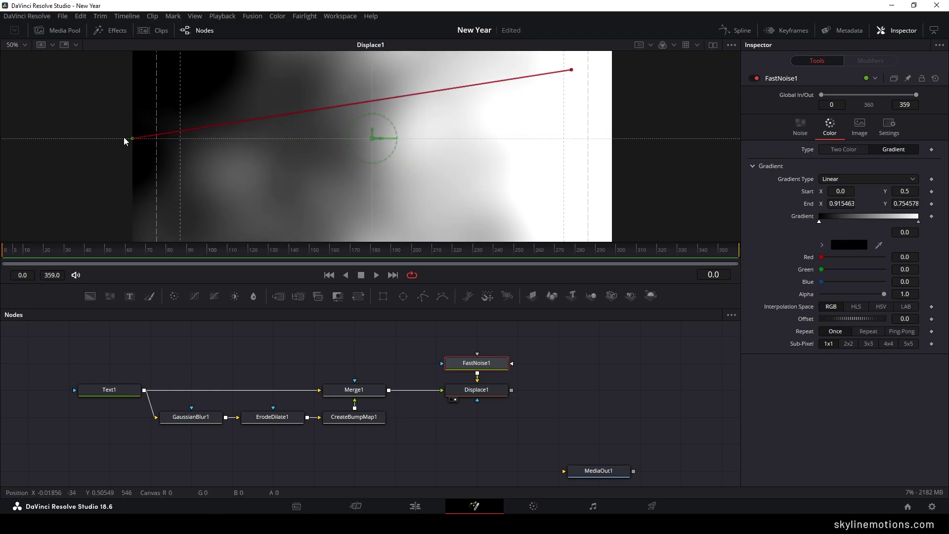
drag(129, 139, 198, 223)
scroll(376, 180, down, 2)
drag(509, 105, 492, 103)
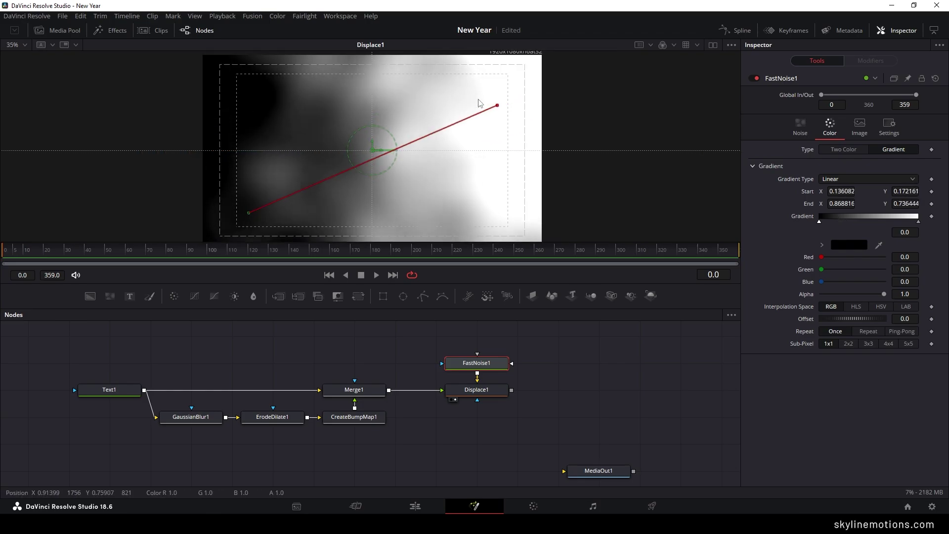
drag(248, 216, 245, 202)
drag(493, 102, 496, 101)
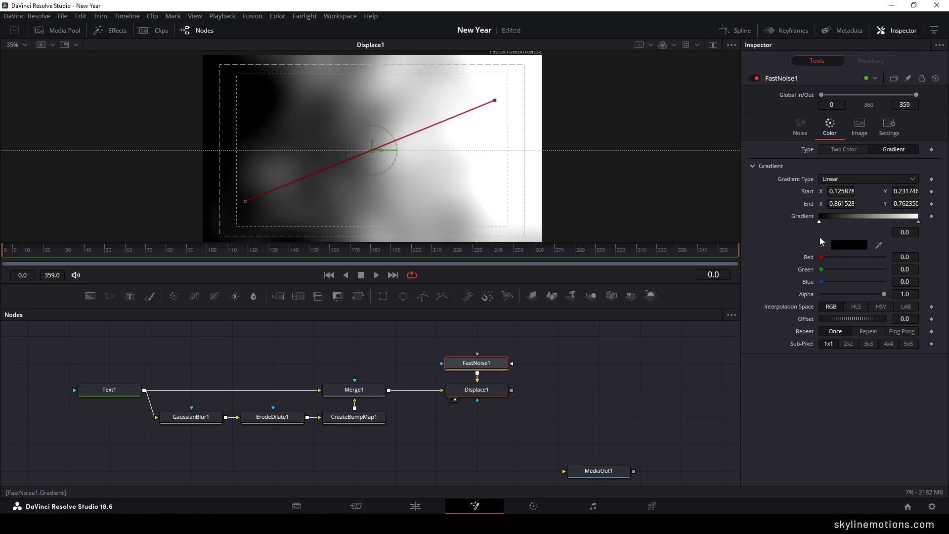
- Make the gradient's end stop black (#000000) and add a white (#ffffff) stop near the middle, at about 0.47
click(918, 221)
click(848, 245)
click(357, 188)
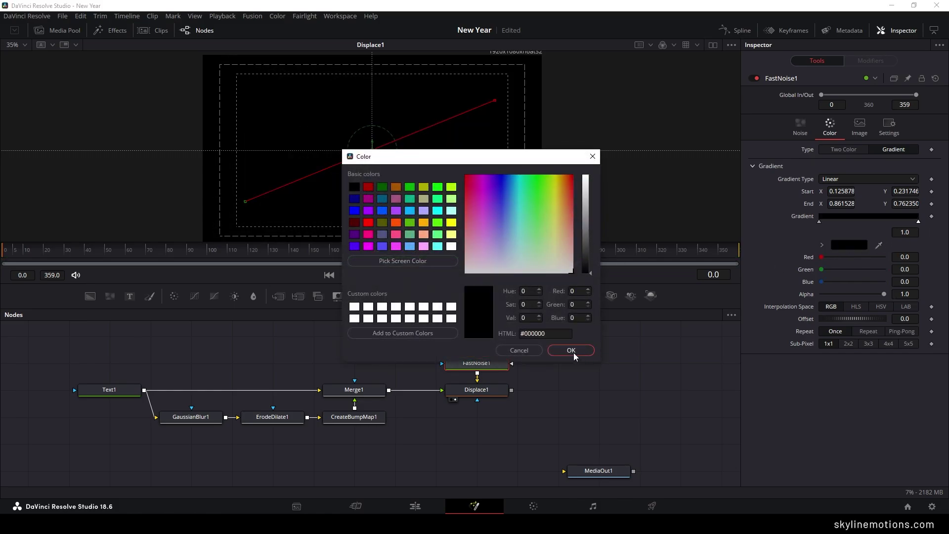
click(571, 350)
click(866, 218)
click(855, 246)
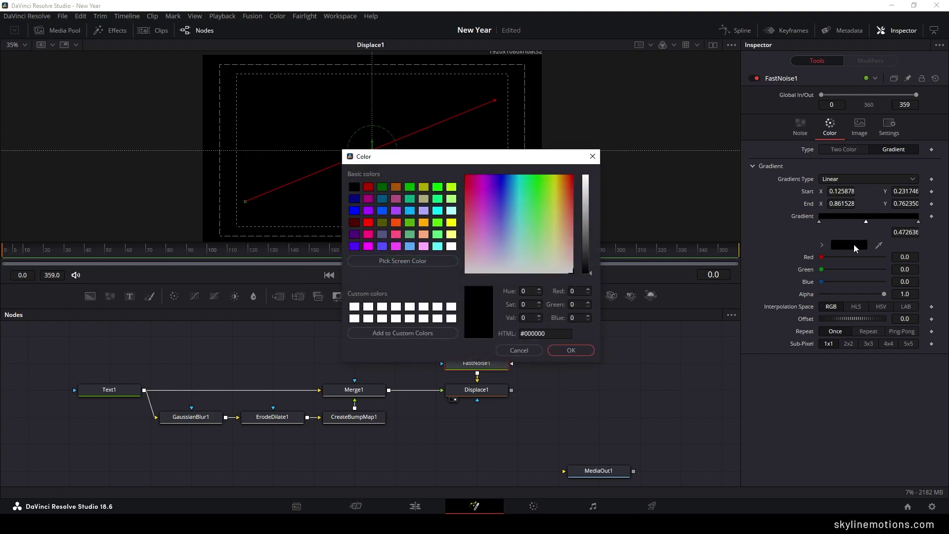
click(451, 246)
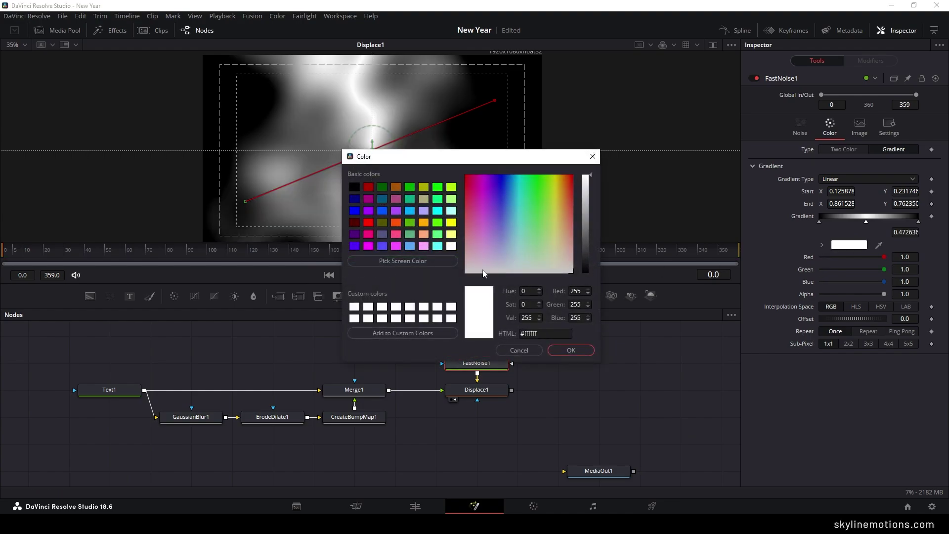
click(571, 350)
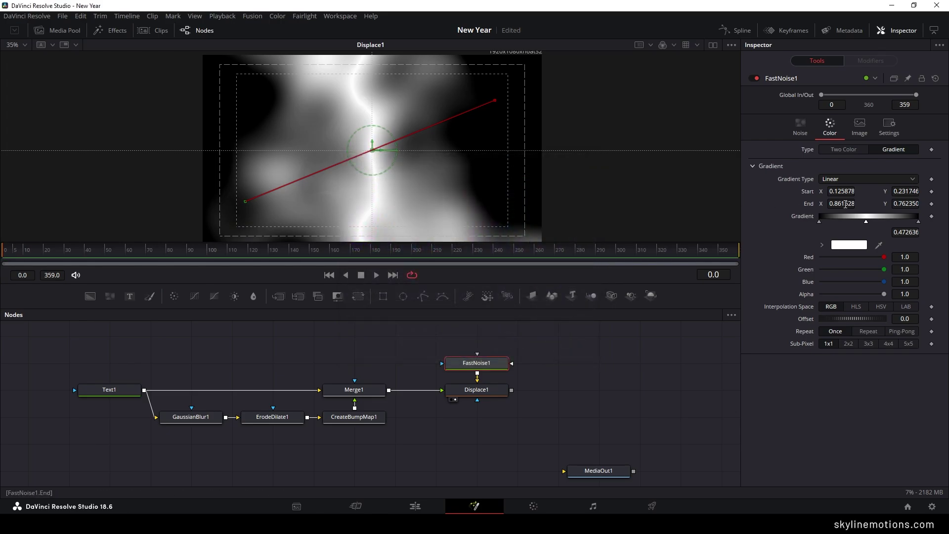
- Keyframe the gradient so the white stop moves from about 0.26 at frame 0 to about 0.70 at frame 359
drag(868, 223, 846, 227)
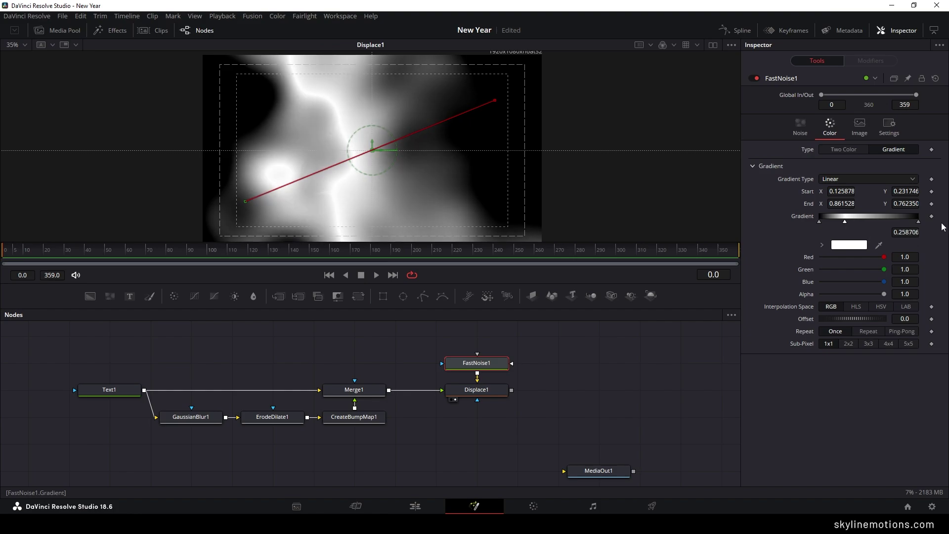
drag(253, 253, 2, 279)
click(931, 216)
drag(455, 256, 739, 259)
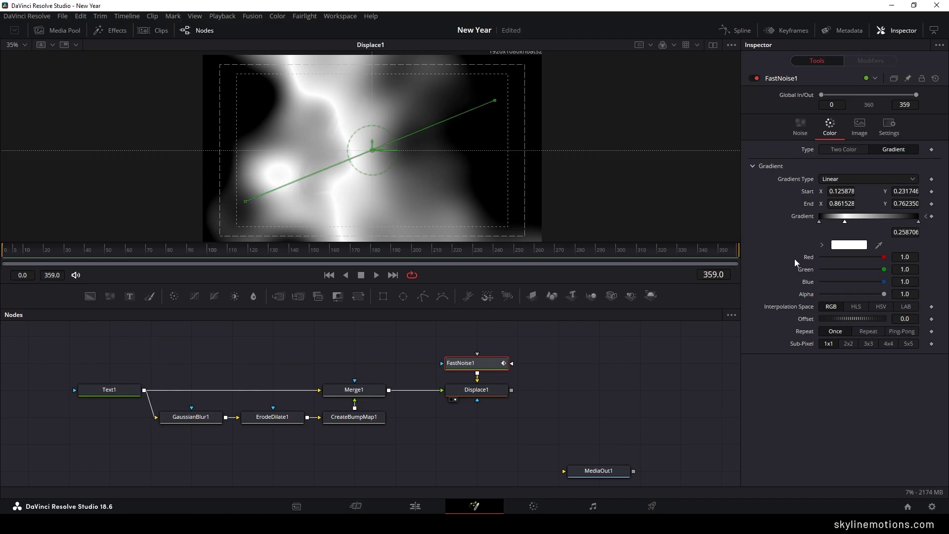
drag(846, 223, 883, 223)
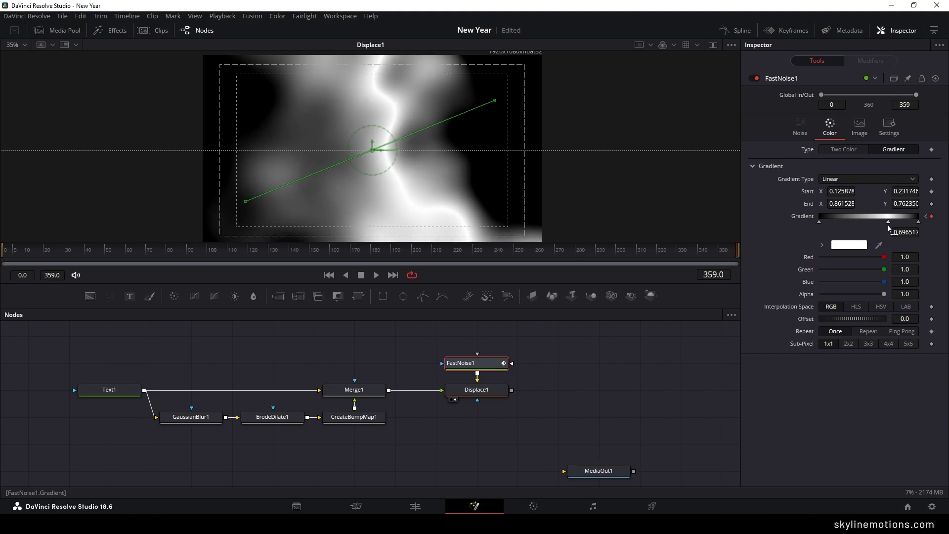
- Scrub through the composition to preview the animated noise gradient
click(430, 257)
drag(430, 257, 723, 257)
click(537, 254)
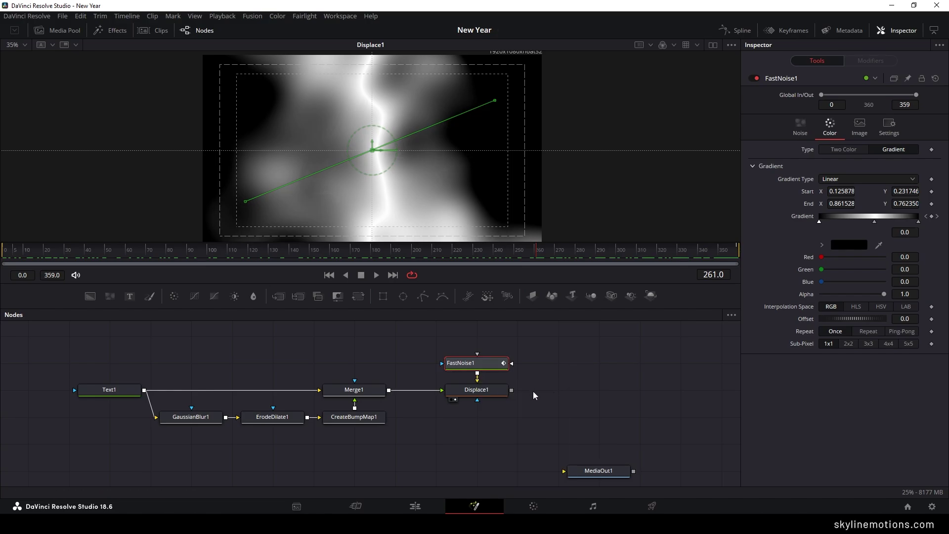
- Set Displace1 to the XY type, with X Refraction and Y Refraction both at 0.1
click(501, 393)
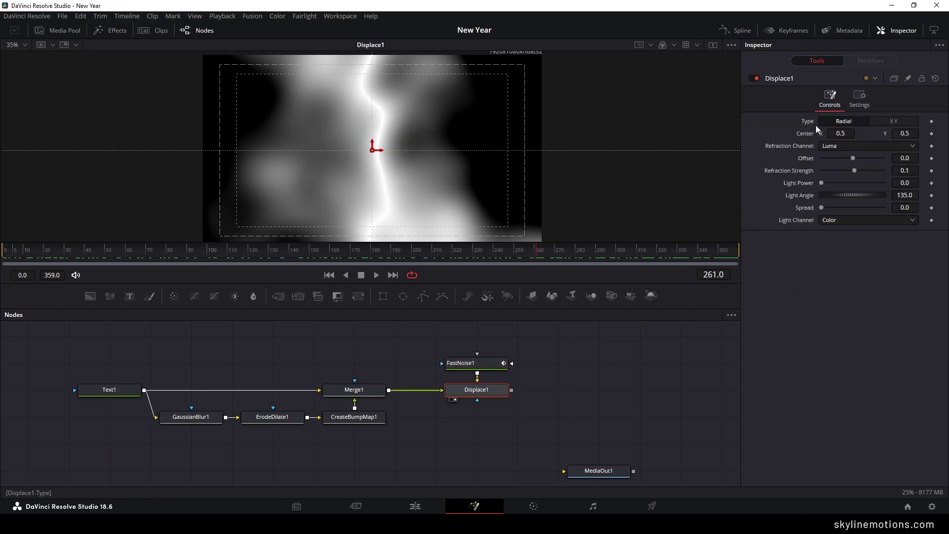
click(891, 124)
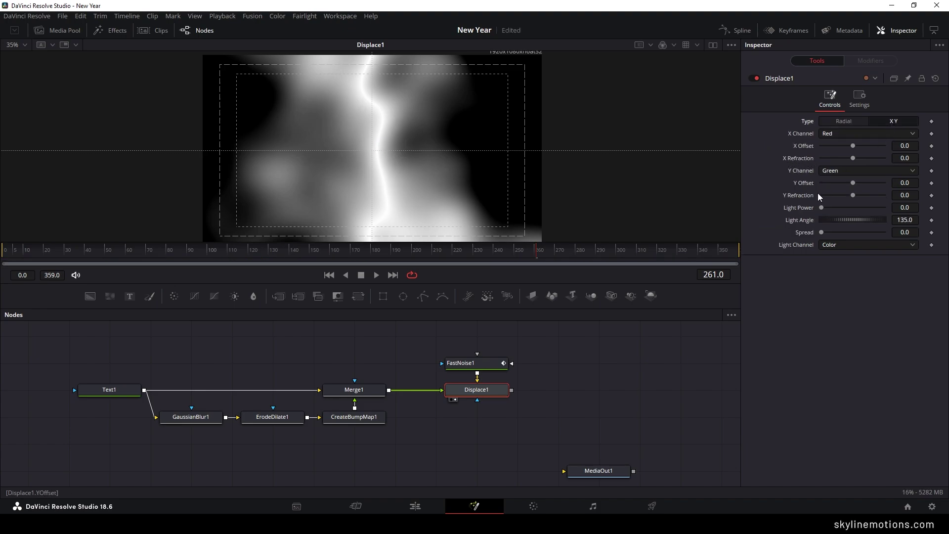
drag(854, 158, 899, 158)
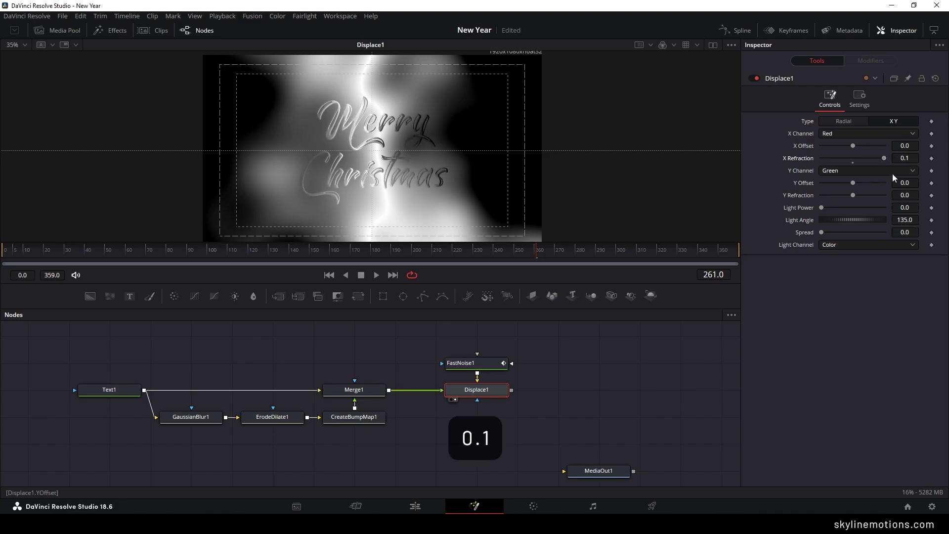
drag(854, 197, 902, 200)
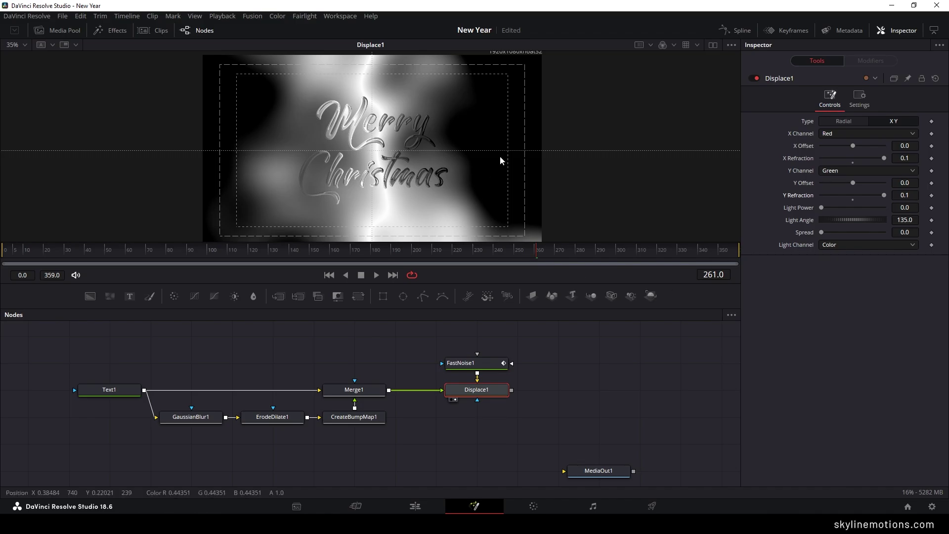
- Add a Brightness / Contrast node connected to the output of Displace1
drag(599, 384, 501, 375)
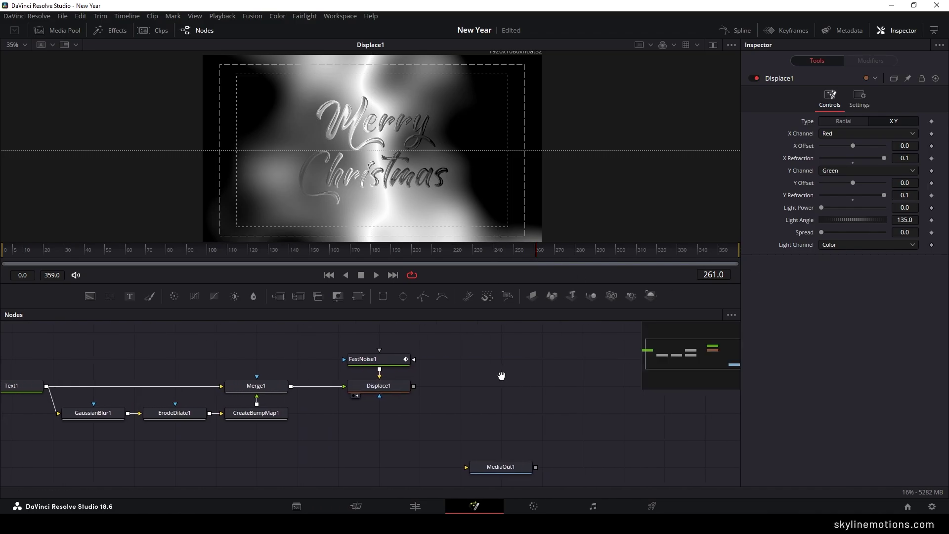
click(405, 391)
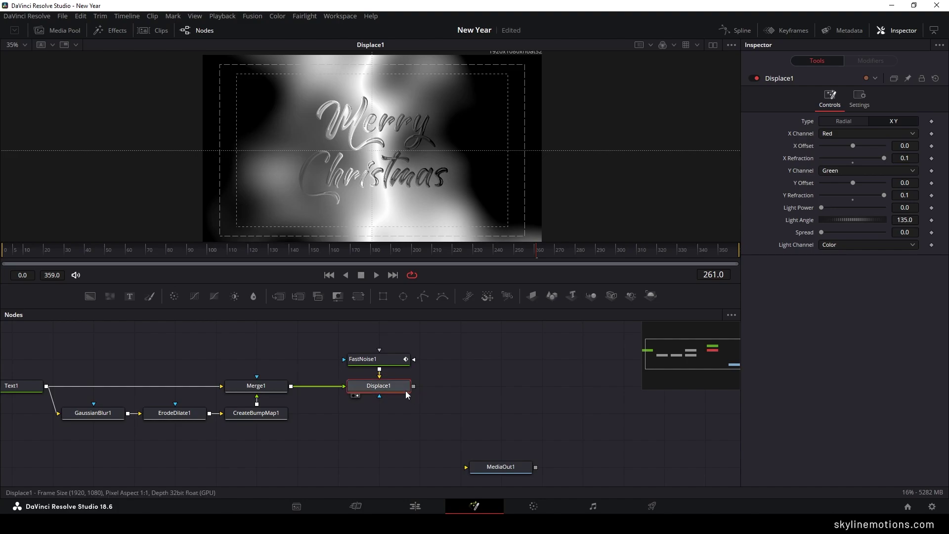
key(shift+space)
text(FastNoise)
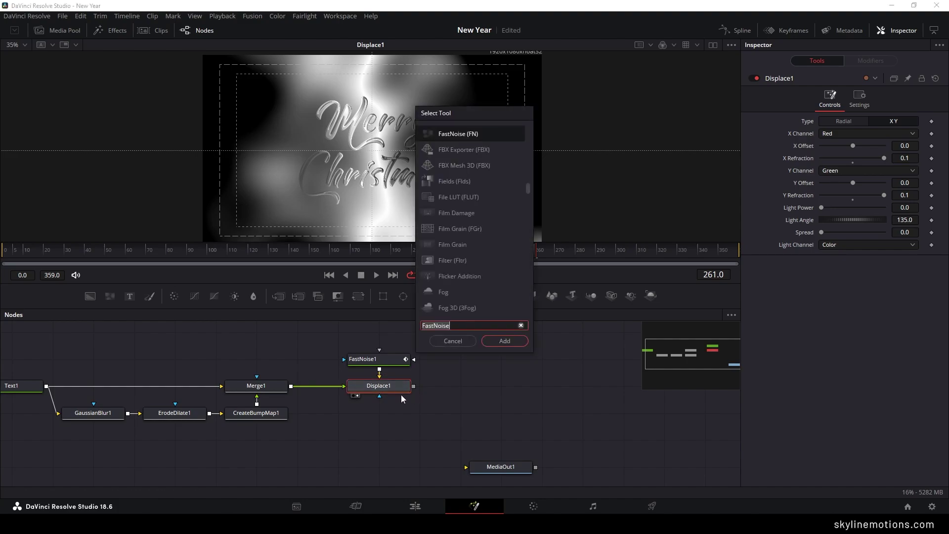
text(bri)
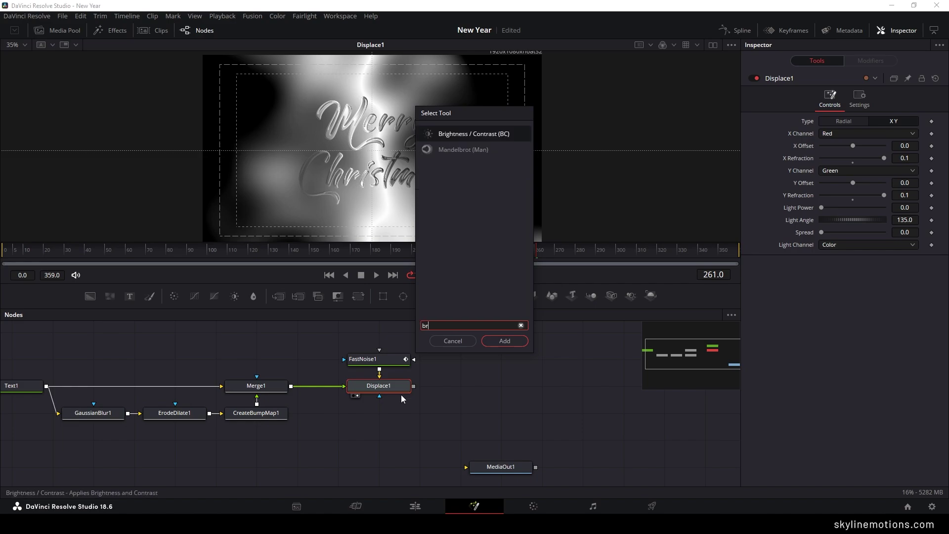
click(495, 338)
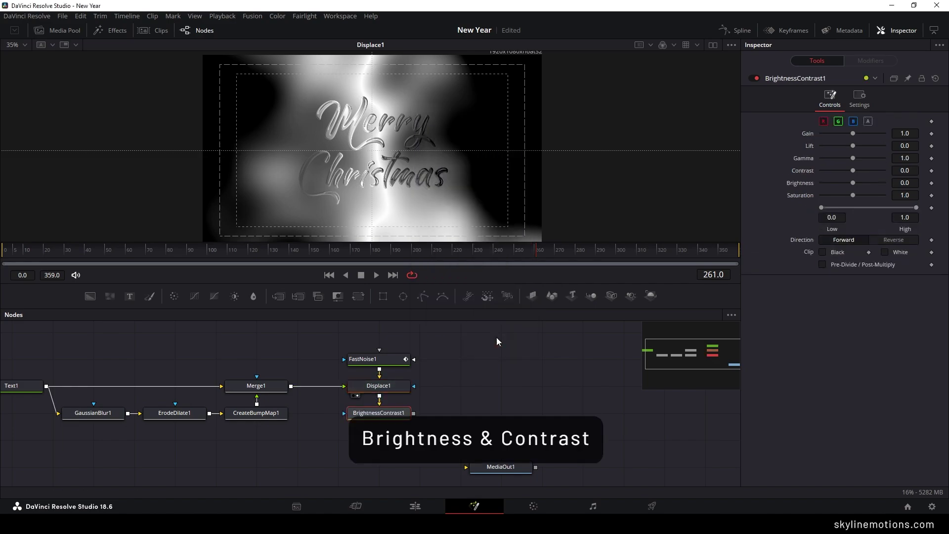
- Place BrightnessContrast1 beside Displace1 and mask it with the Text1 output, with Multiply by Mask enabled
drag(384, 410, 523, 131)
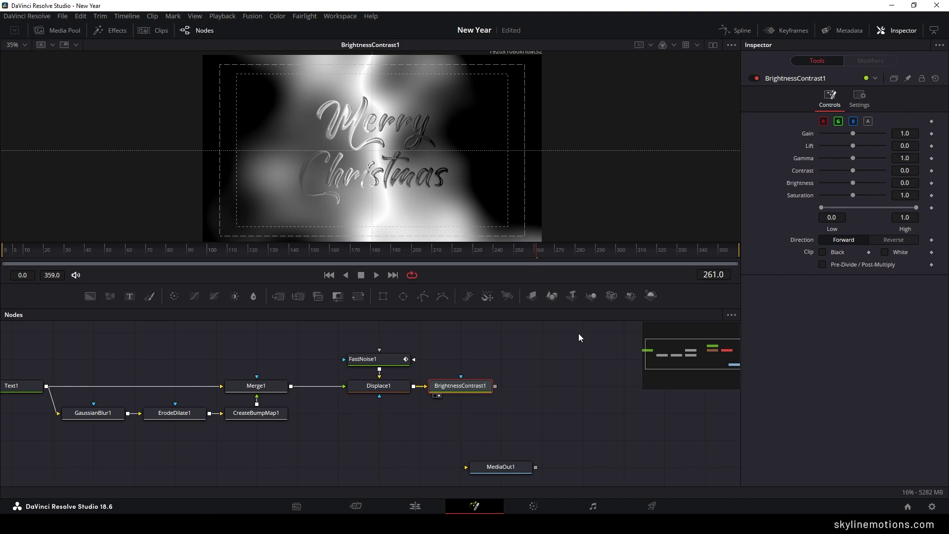
click(868, 94)
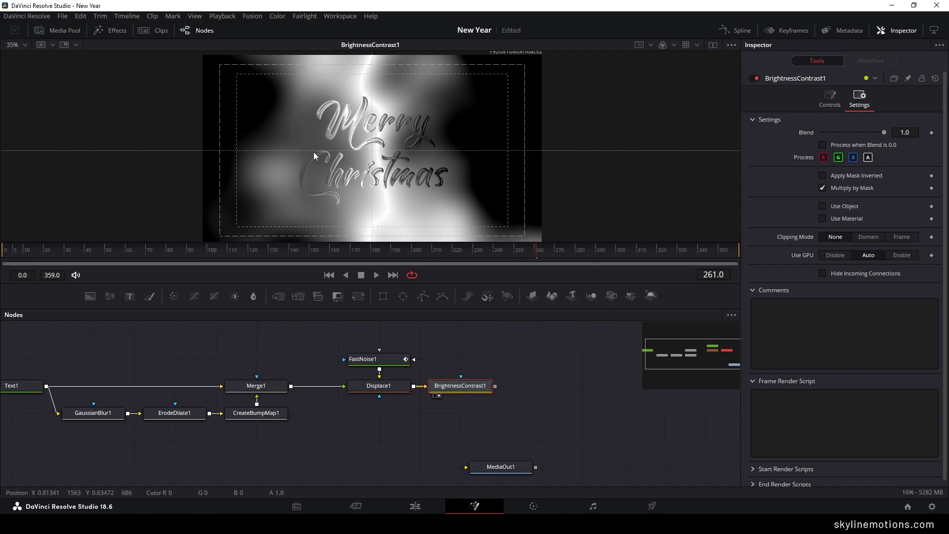
click(821, 189)
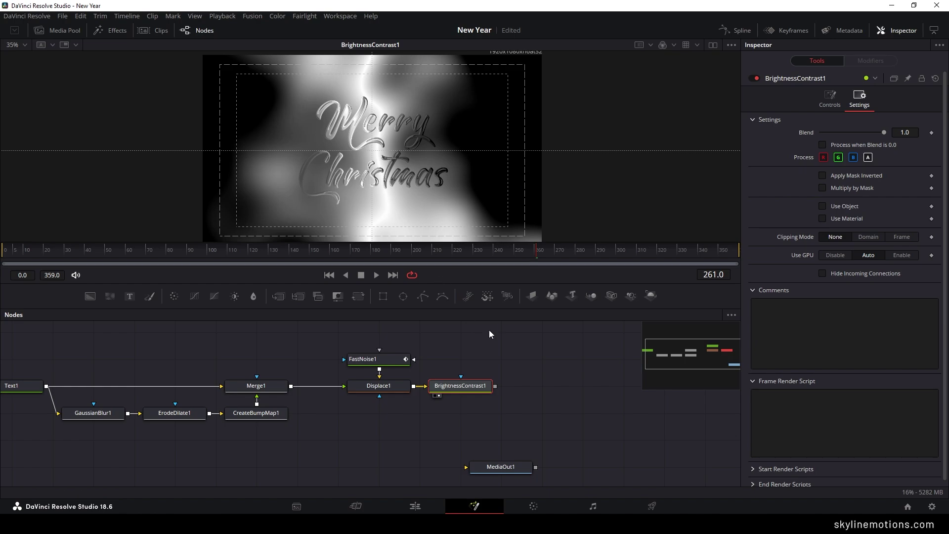
drag(501, 357, 542, 359)
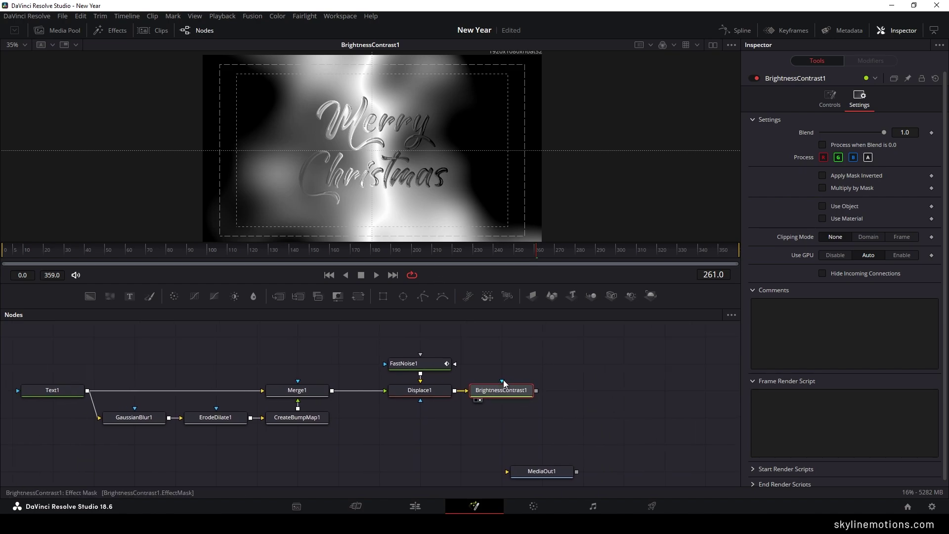
drag(502, 385, 87, 392)
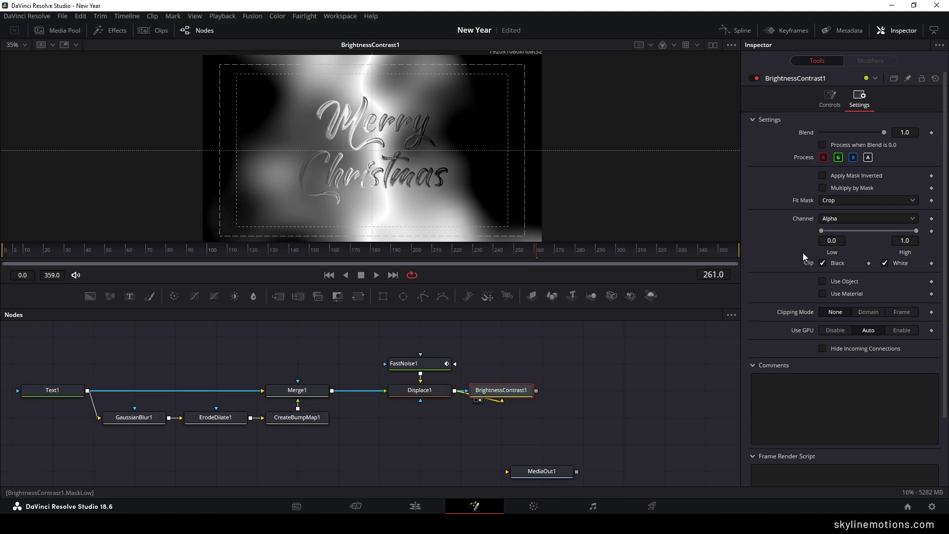
click(844, 188)
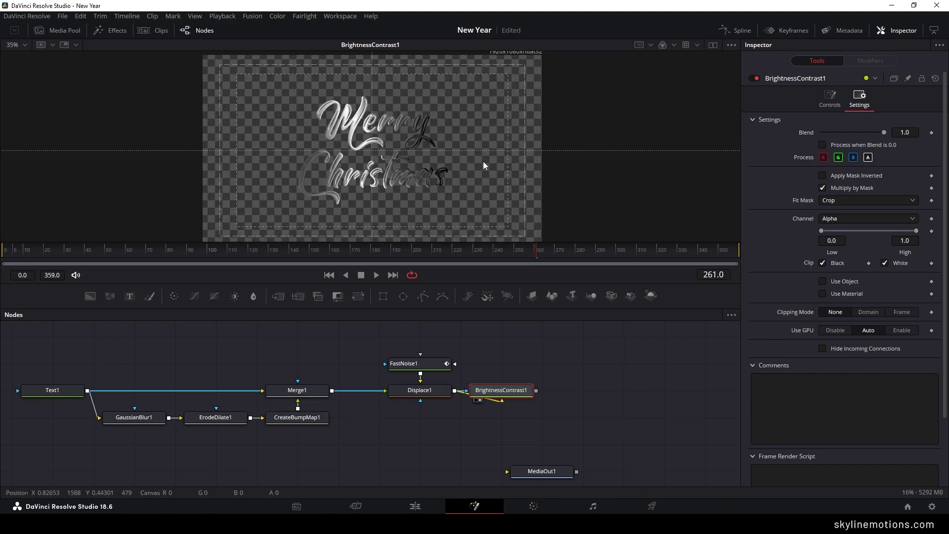
- Scrub back to frame 191 and examine the masked Christmas lettering up close
drag(496, 248, 395, 249)
scroll(386, 167, up, 1)
scroll(385, 167, up, 3)
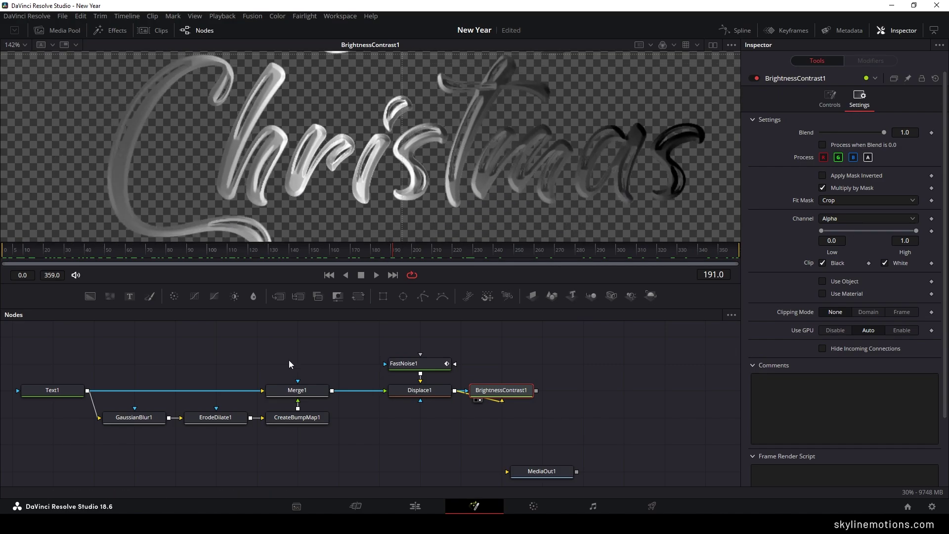
- Try adjusting the blur strength of GaussianBlur1
click(151, 419)
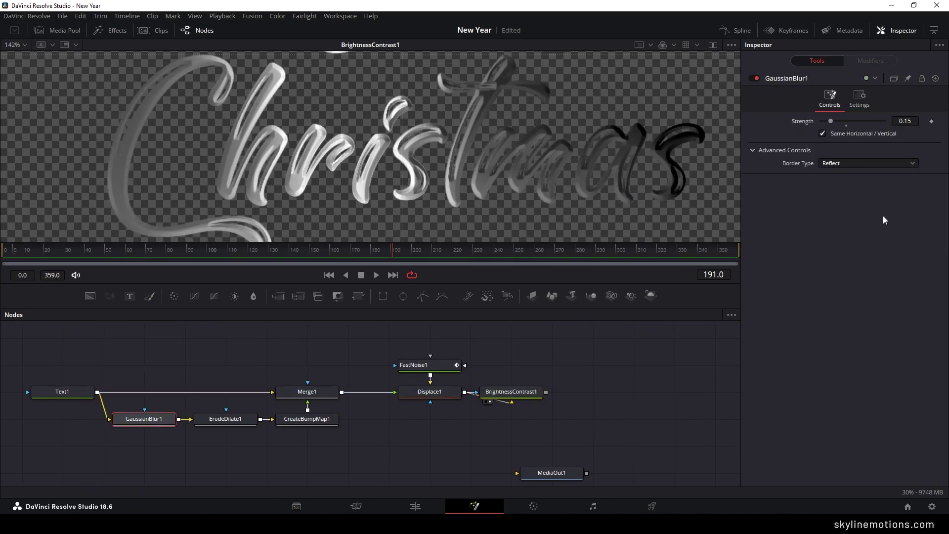
drag(831, 121, 833, 126)
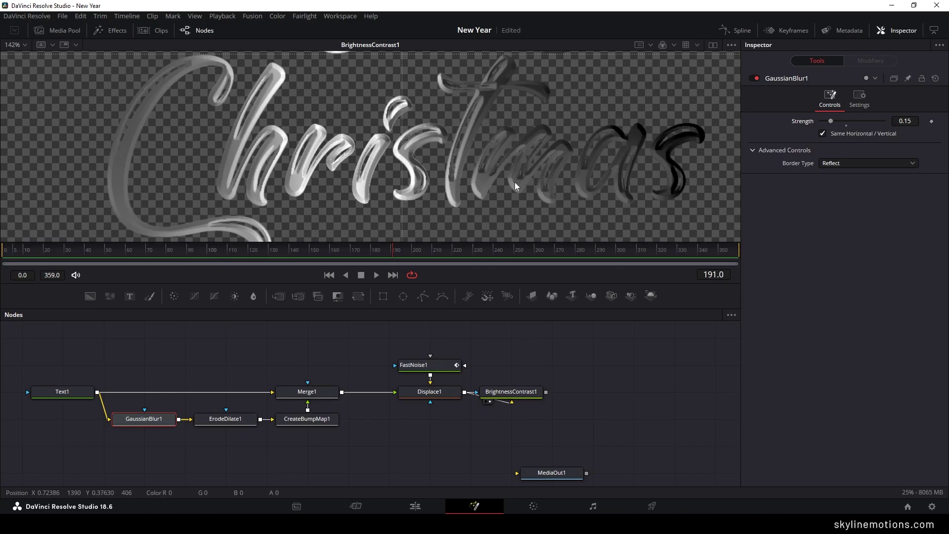
scroll(371, 181, down, 3)
- Add a Transform node after BrightnessContrast1 and keyframe its Size at 1.0 on frame 0
drag(567, 375, 392, 408)
click(432, 390)
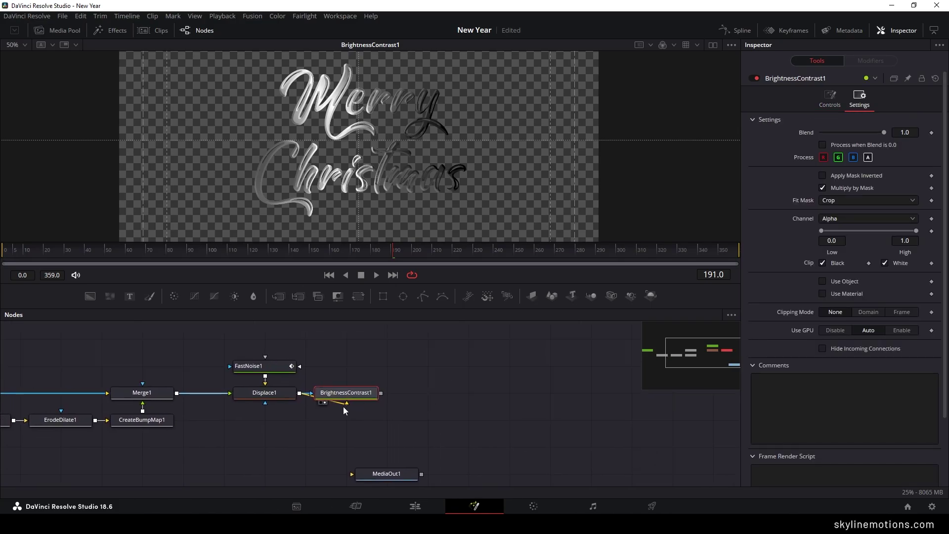
click(360, 296)
drag(411, 247, 10, 275)
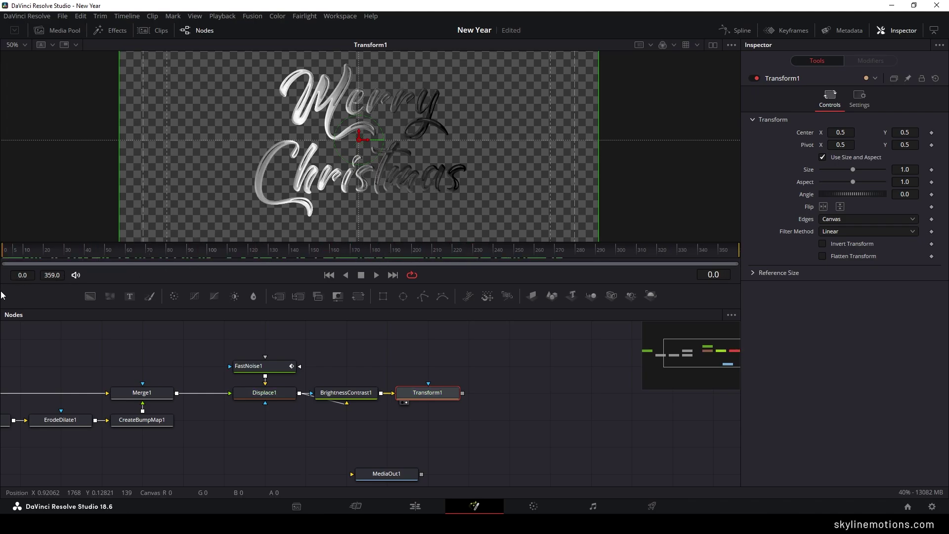
right_click(809, 169)
click(818, 173)
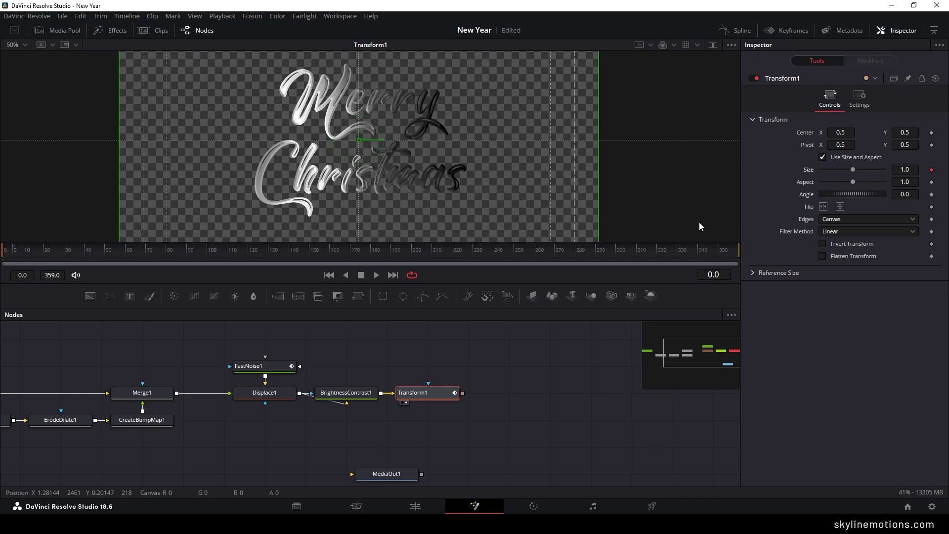
- Keyframe the Transform1 Size at 0.8 on frame 359 and scrub through the shrinking title
drag(591, 250, 773, 253)
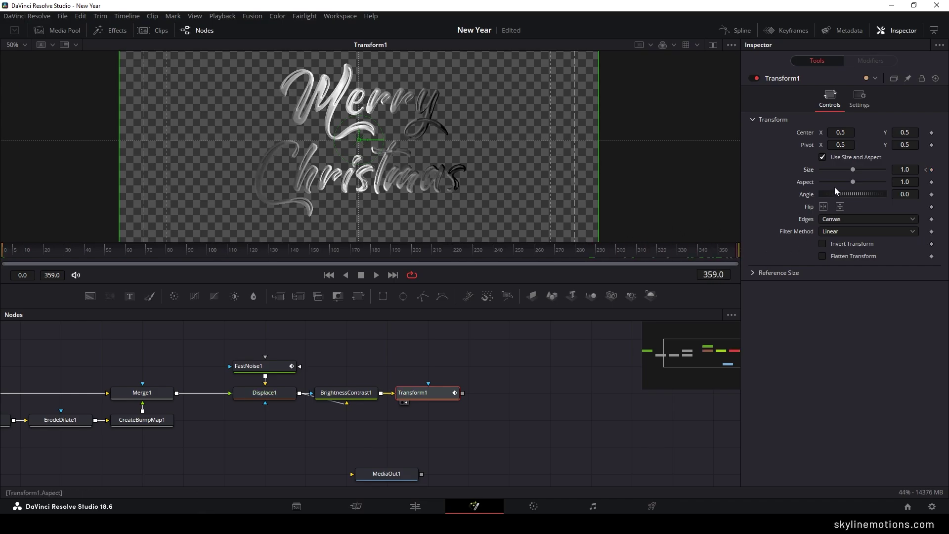
drag(853, 170, 851, 167)
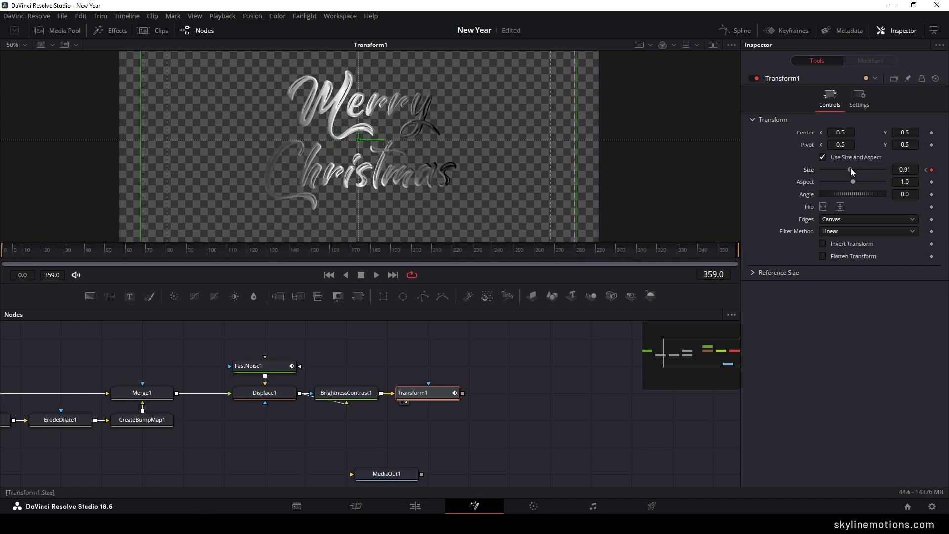
click(910, 170)
text(0)
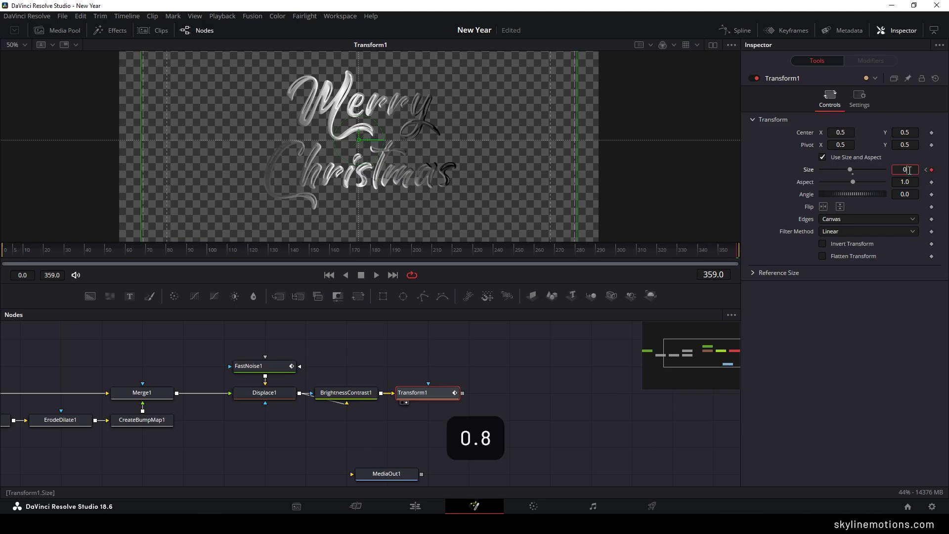
text(.8)
key(Tab)
click(264, 251)
drag(310, 246, 781, 253)
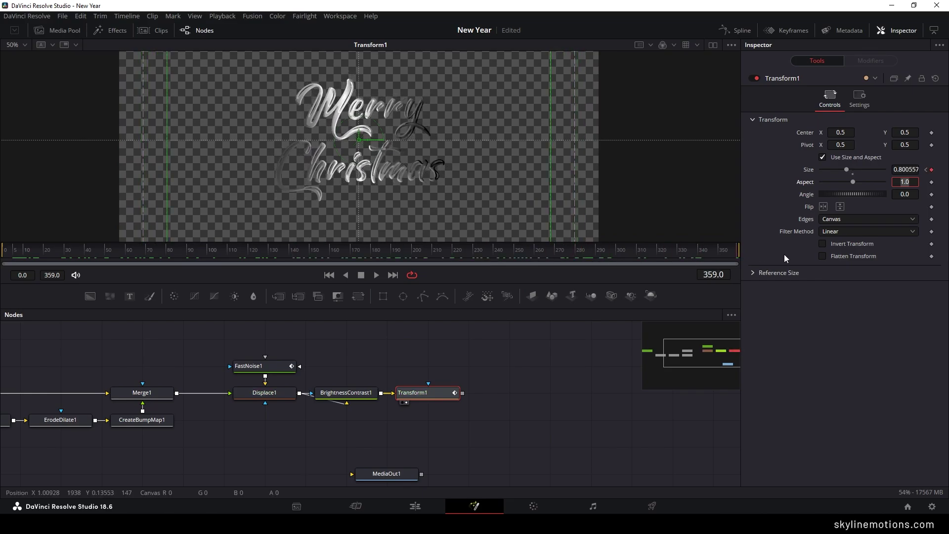
- Connect Transform1 to MediaOut1 and preview the title over the background on the Edit page
drag(404, 473, 567, 393)
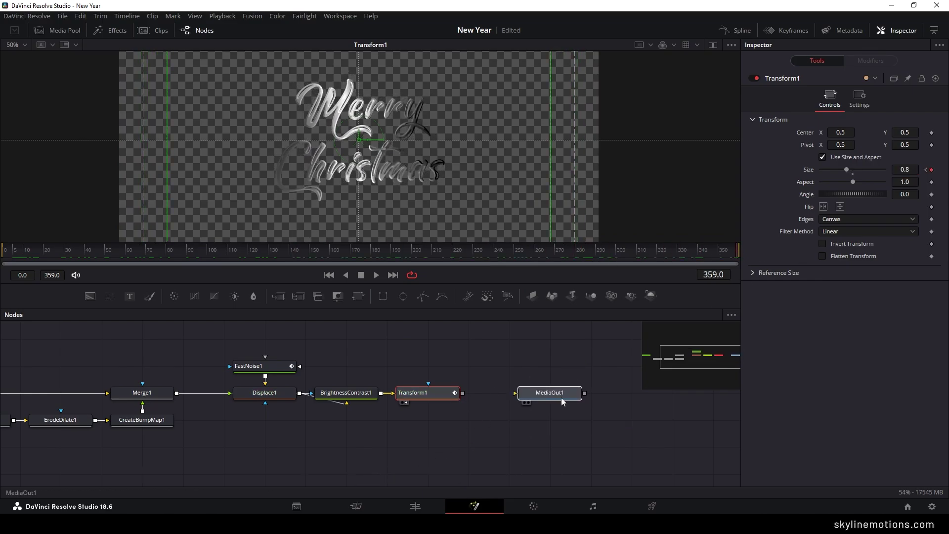
drag(463, 393, 547, 396)
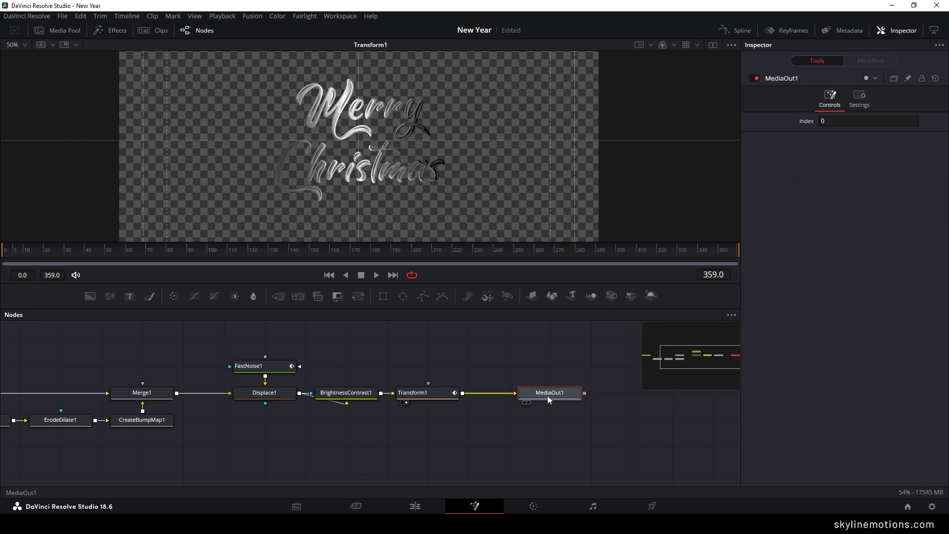
click(414, 507)
drag(340, 372, 403, 371)
click(420, 406)
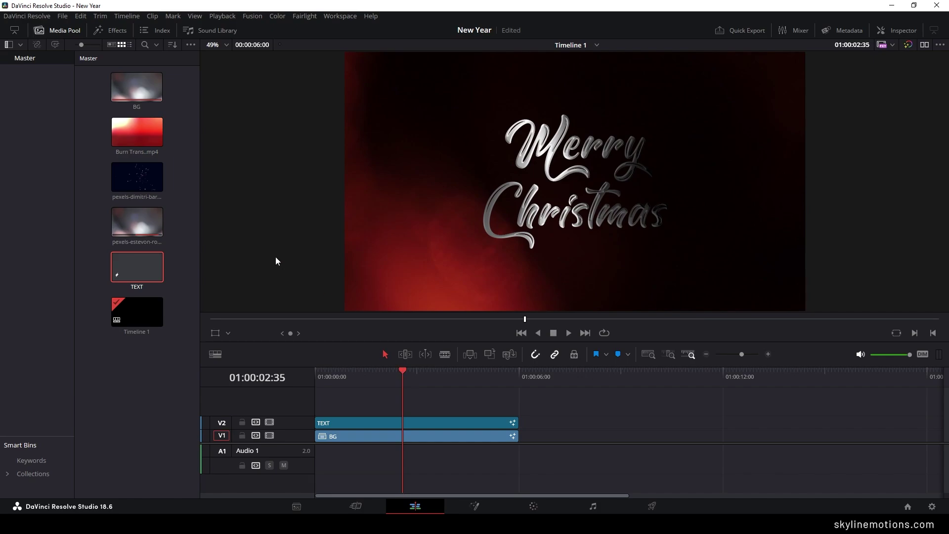
- Place the fireworks video on track V3, starting at the beginning of the timeline
drag(171, 199, 387, 401)
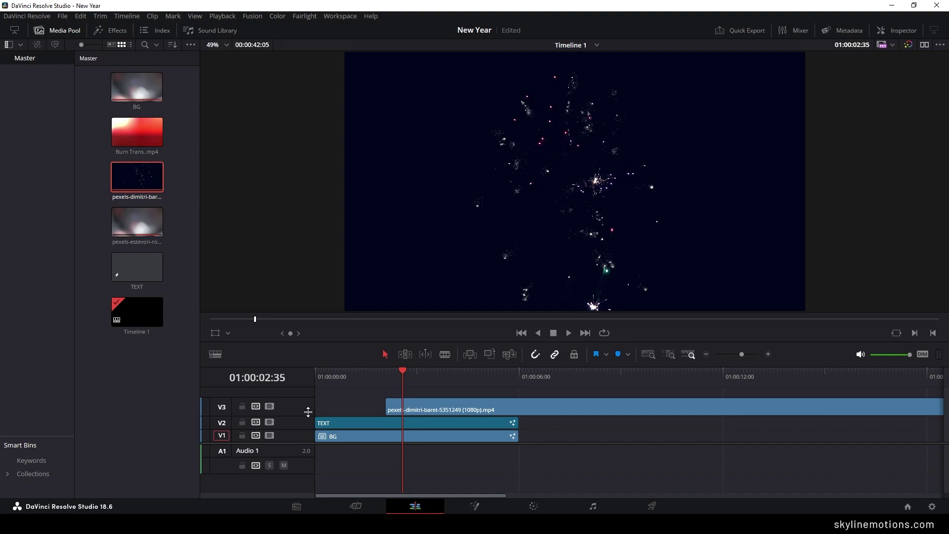
drag(524, 413, 443, 407)
scroll(415, 374, down, 2)
- Cut away the fireworks footage before 01:00:24:18 and move the remaining part to the start of track V3
click(416, 374)
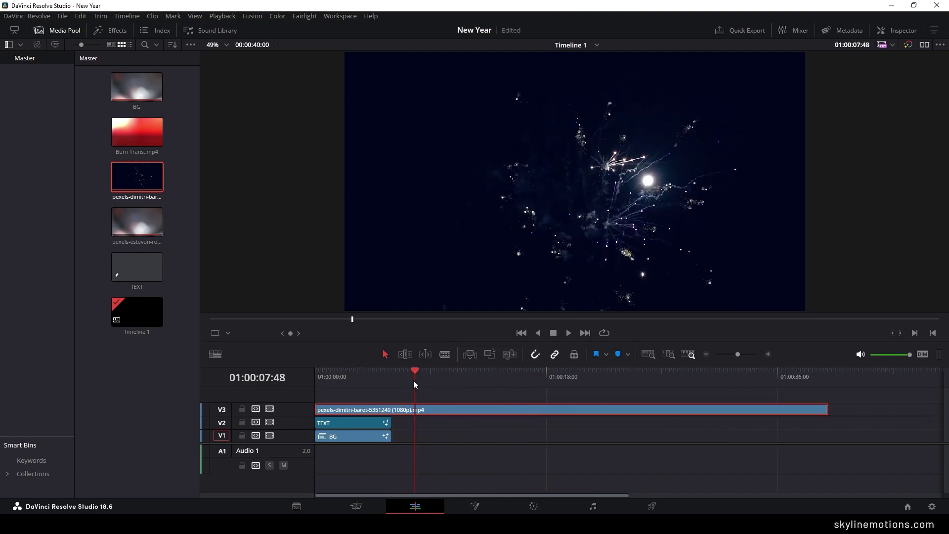
drag(415, 372, 628, 387)
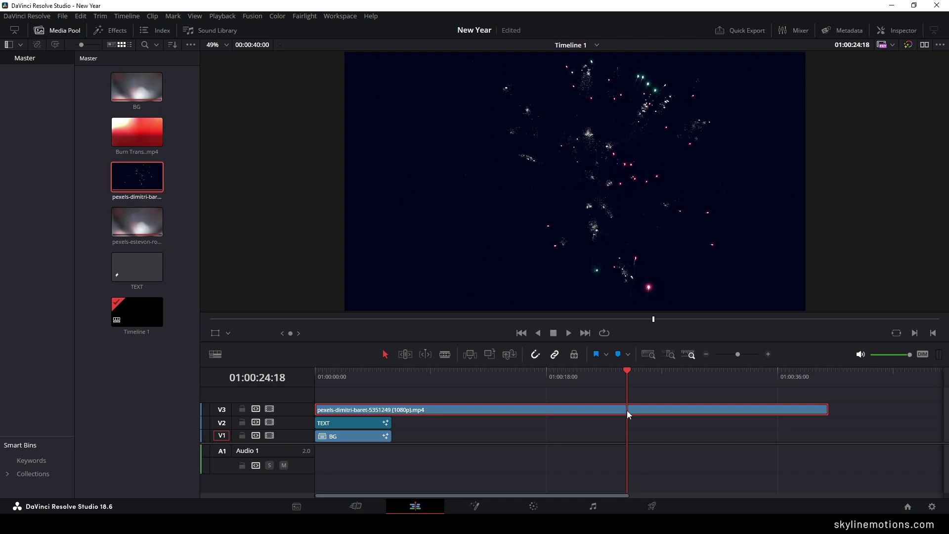
click(445, 353)
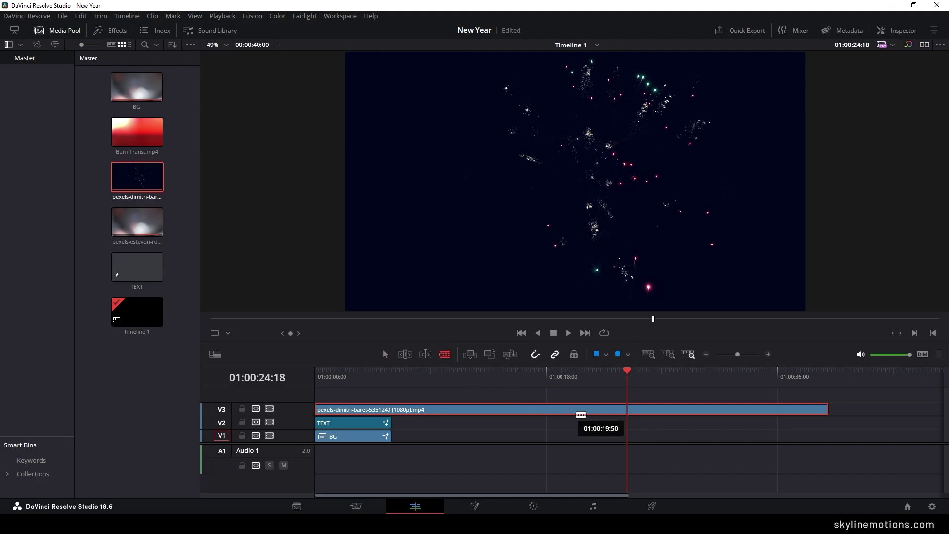
click(627, 410)
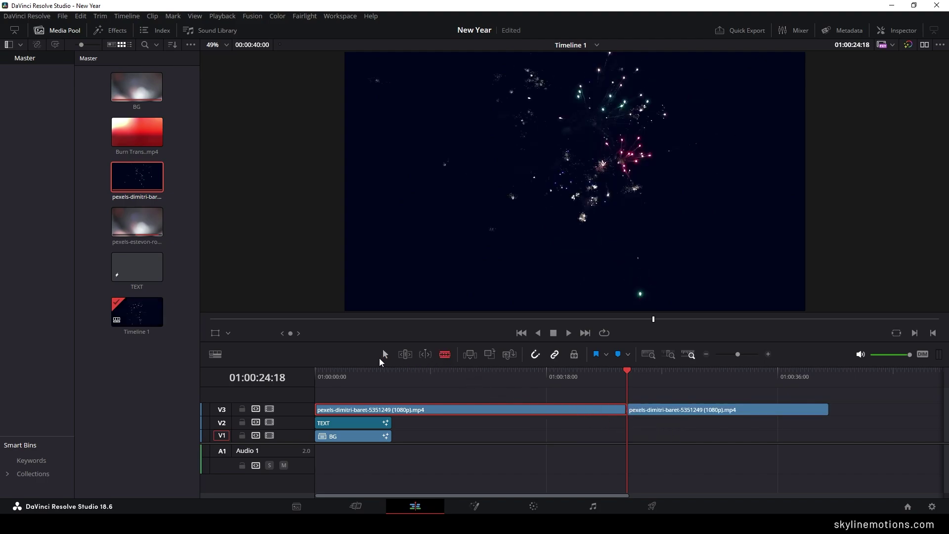
key(Delete)
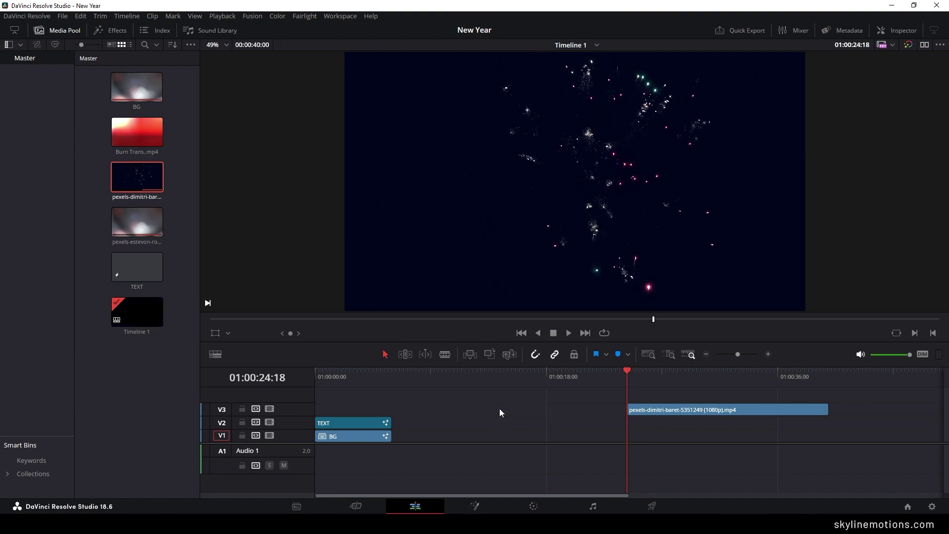
drag(752, 411, 439, 409)
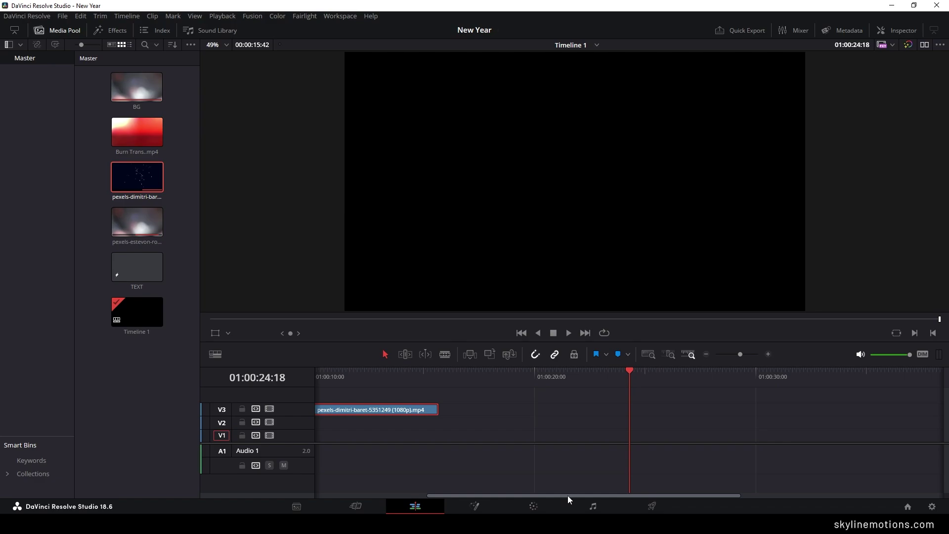
- Split the fireworks clip at the end of the TEXT and BG clips and delete the excess part
scroll(390, 483, up, 2)
drag(315, 373, 433, 380)
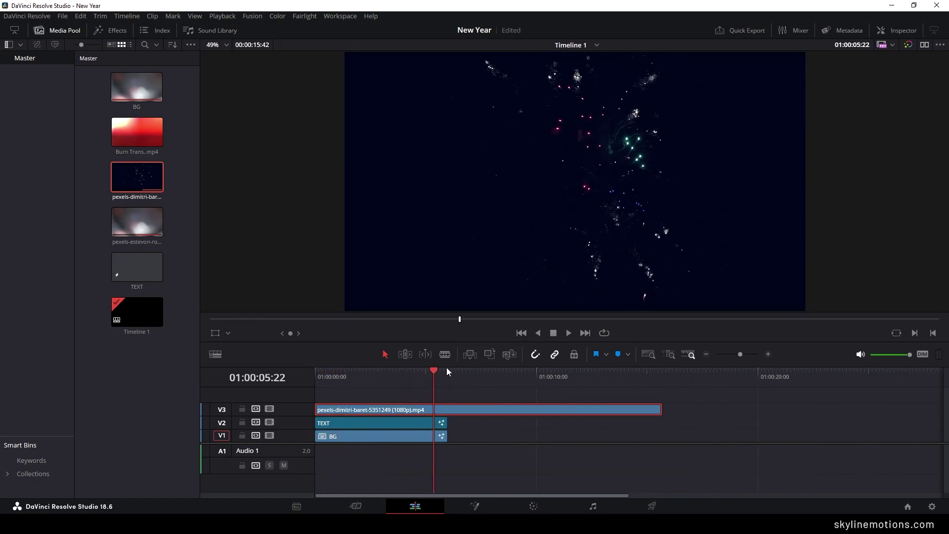
click(447, 410)
click(386, 354)
click(532, 415)
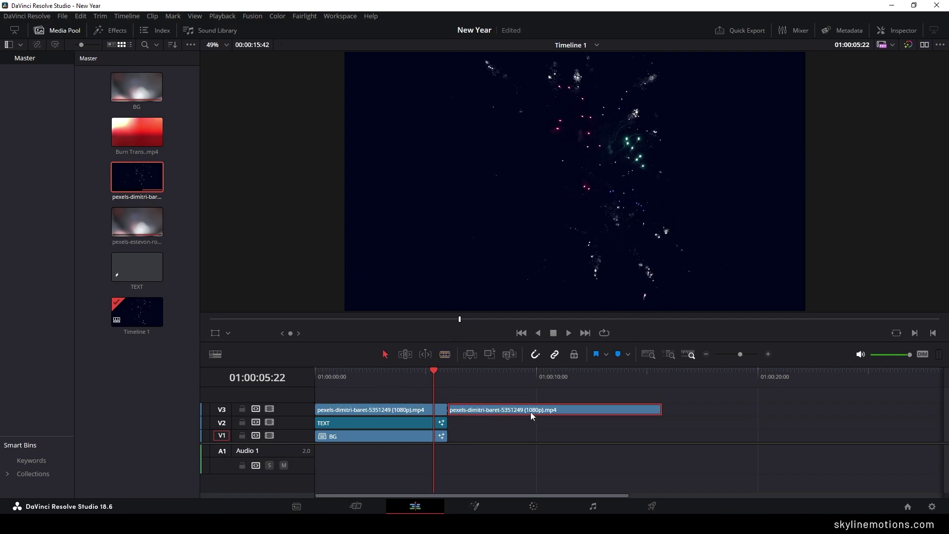
key(Delete)
drag(423, 381, 367, 382)
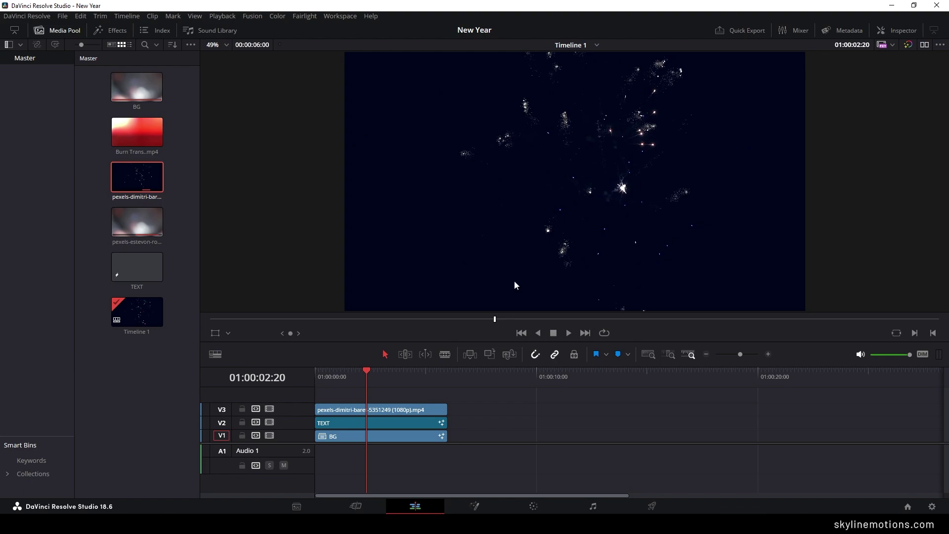
- Convert the trimmed fireworks clip into a Fusion clip and rename it Sparcle in the media pool
right_click(392, 414)
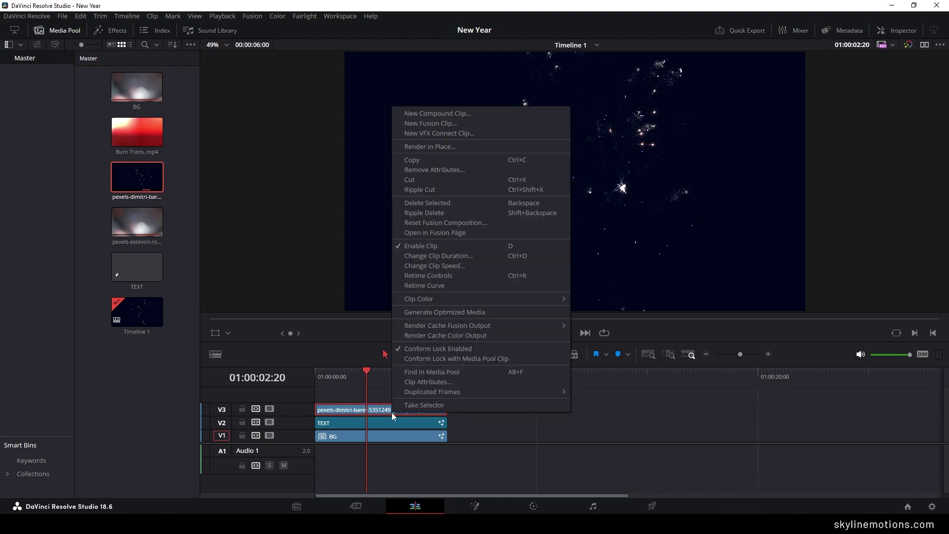
click(429, 126)
click(143, 196)
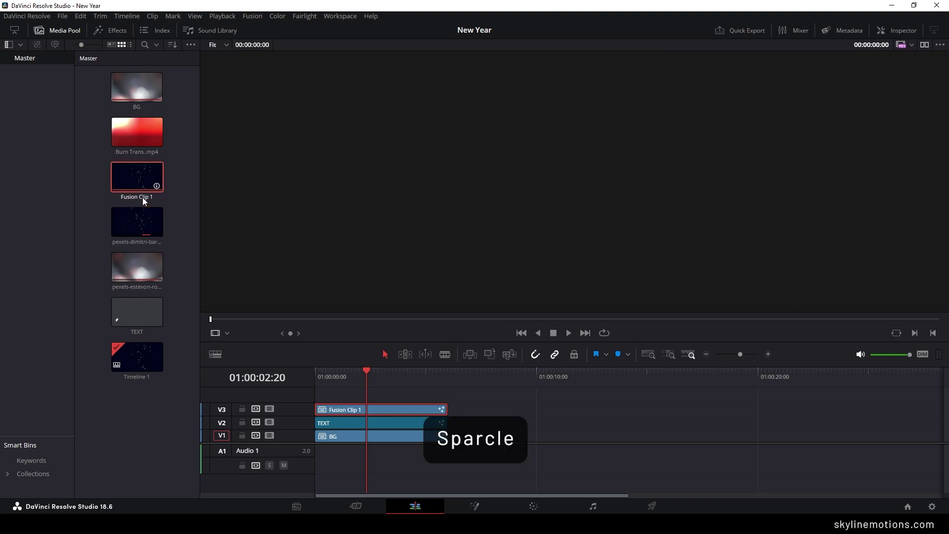
double_click(137, 197)
text(Sparcle)
key(Return)
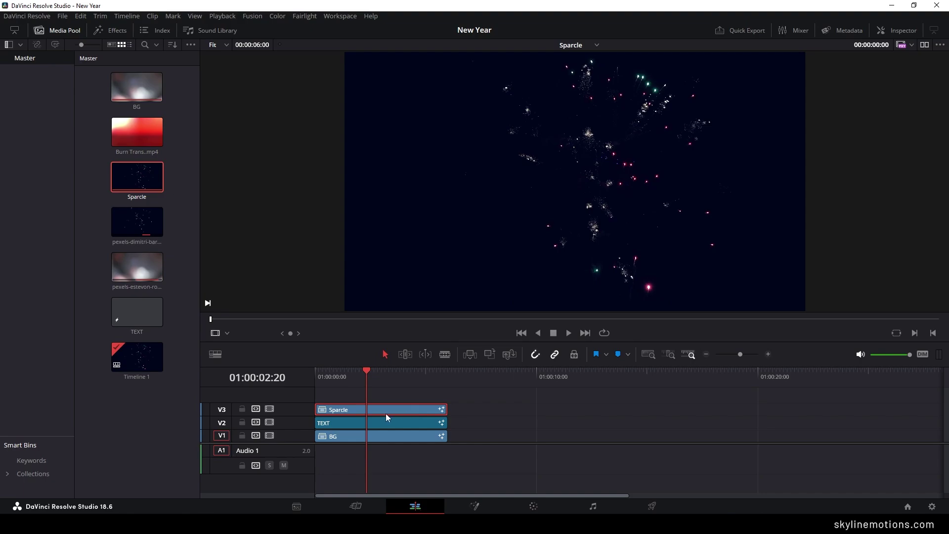
- Open the Sparcle clip in Fusion and add a Glow node after MediaIn1
click(479, 507)
drag(439, 440, 381, 431)
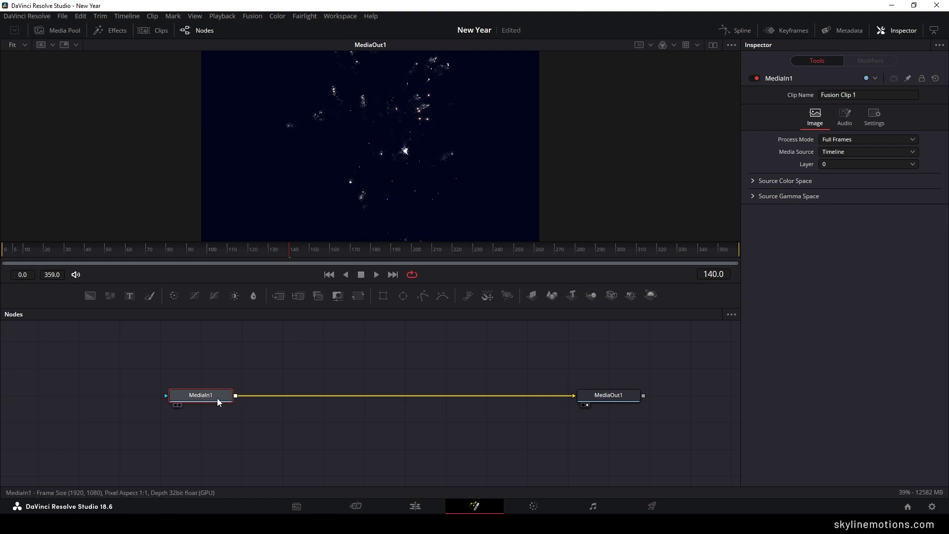
key(shift+space)
text(bri)
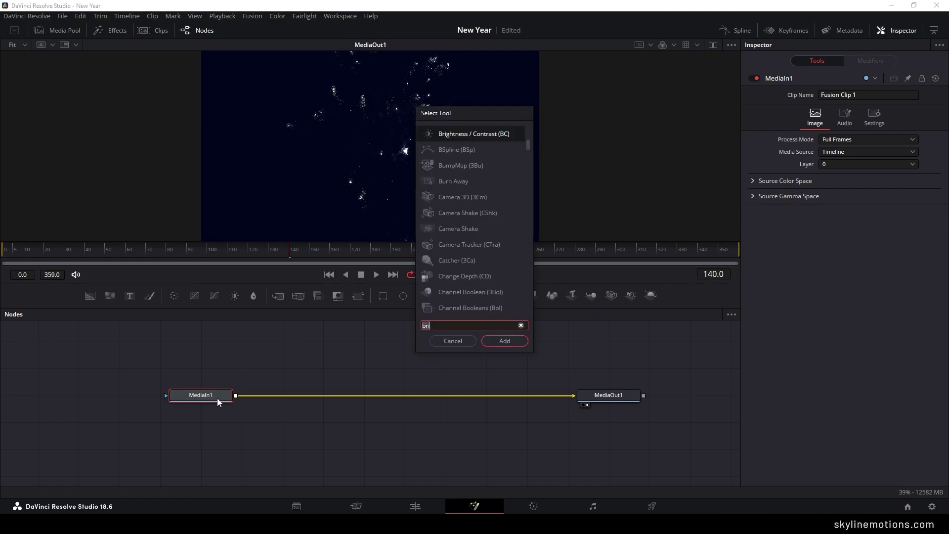
key(BackSpace)
key(BackSpace)
key(BackSpace)
text(glo)
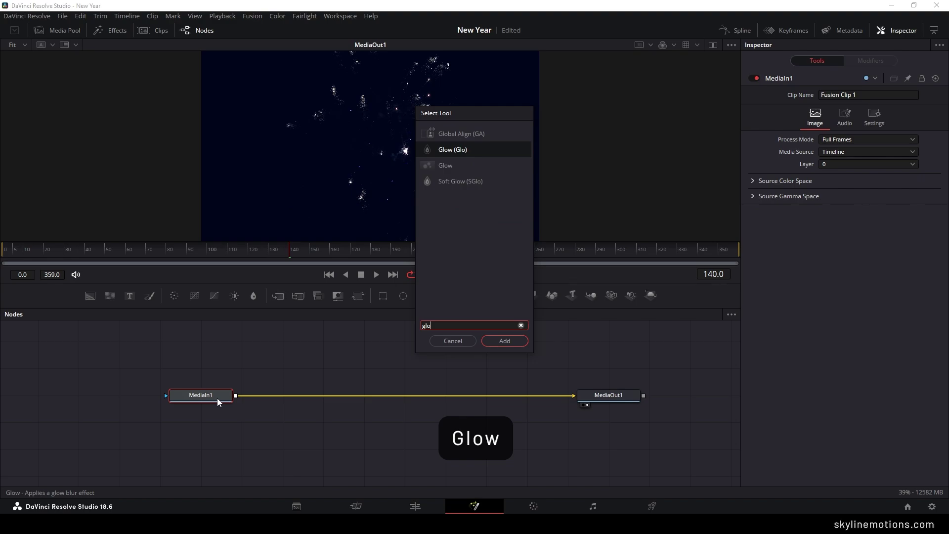
click(506, 342)
- Set the Glow1 node's glow size to 40
drag(829, 160, 840, 164)
click(913, 158)
text(30)
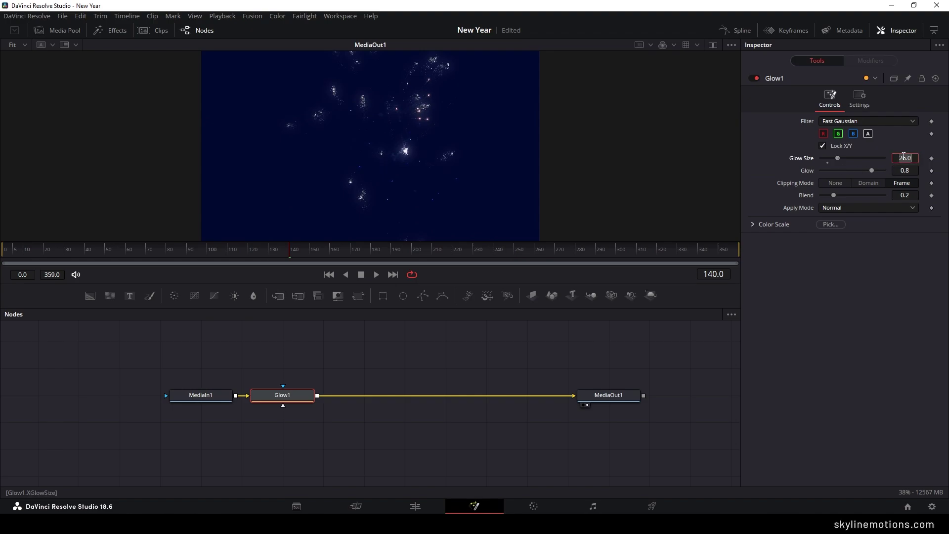
key(Tab)
click(915, 158)
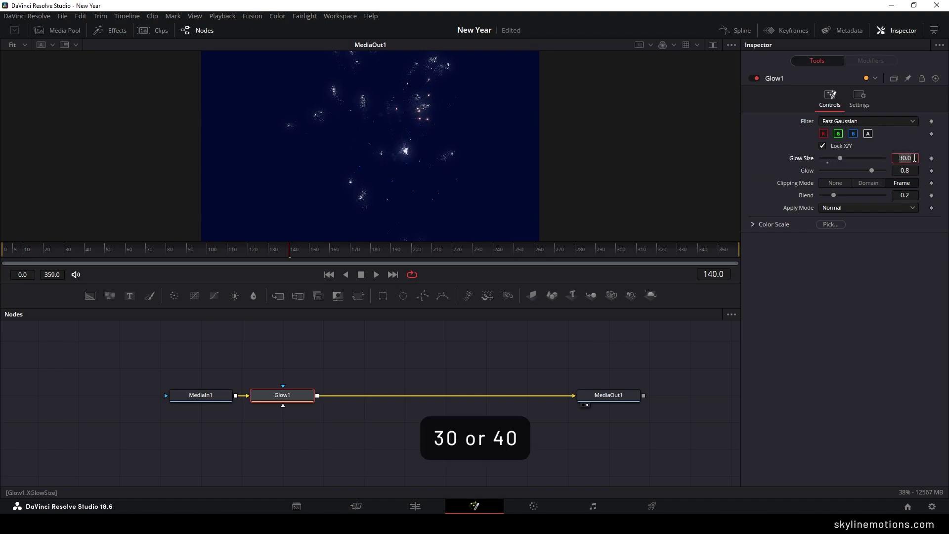
key(Tab)
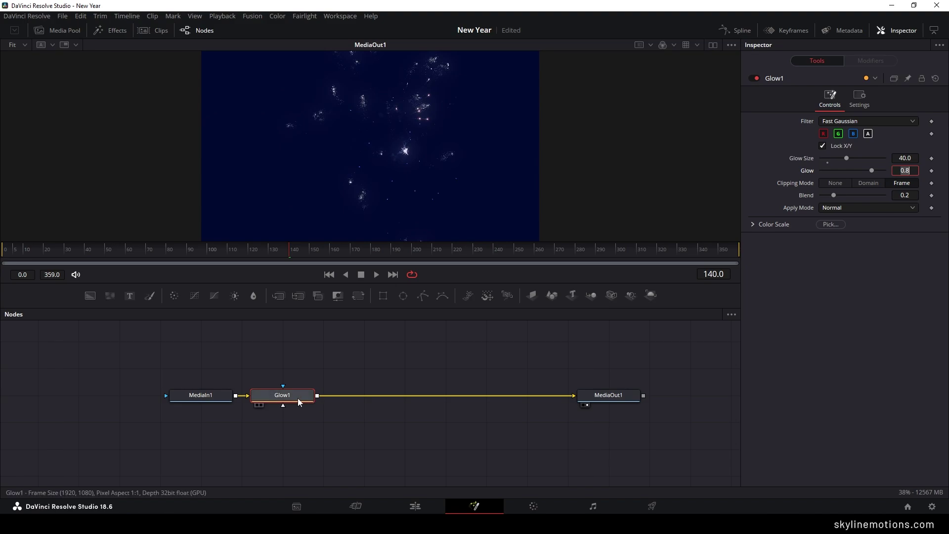
- Add a Color Corrector after Glow1, show it in the viewer and set its contrast to 1.4
click(174, 295)
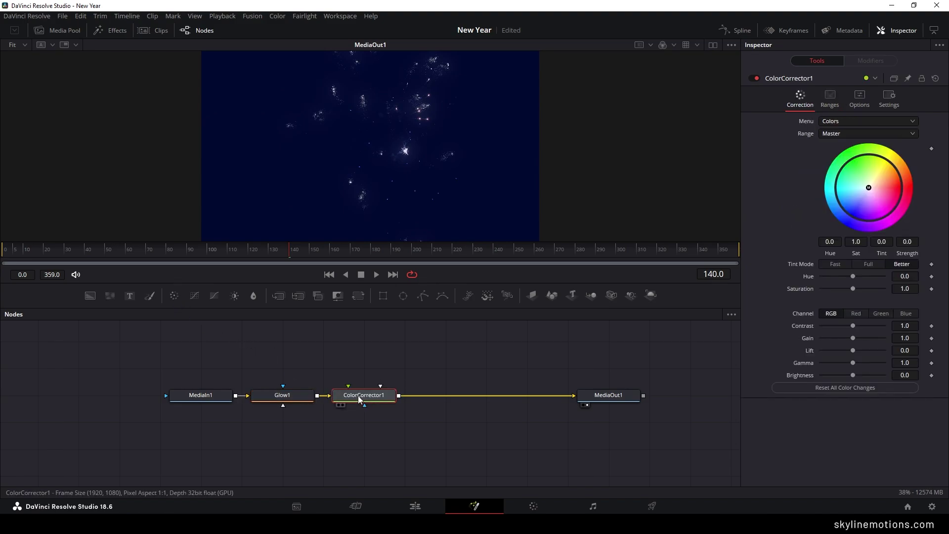
key(1)
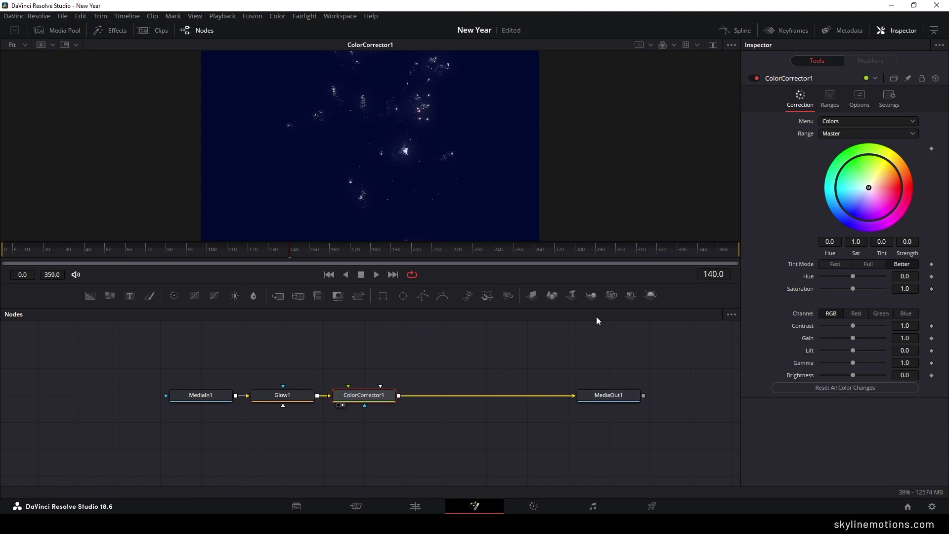
drag(852, 325, 860, 328)
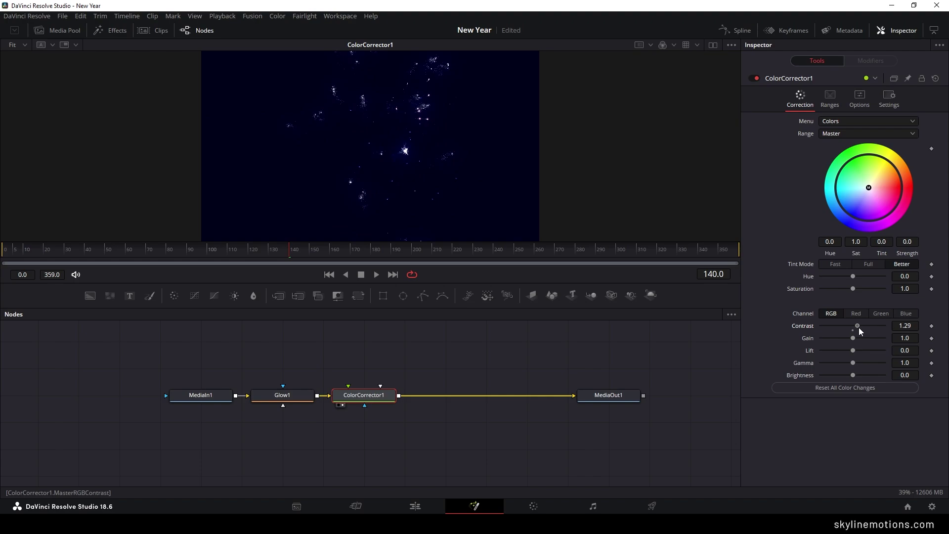
click(901, 327)
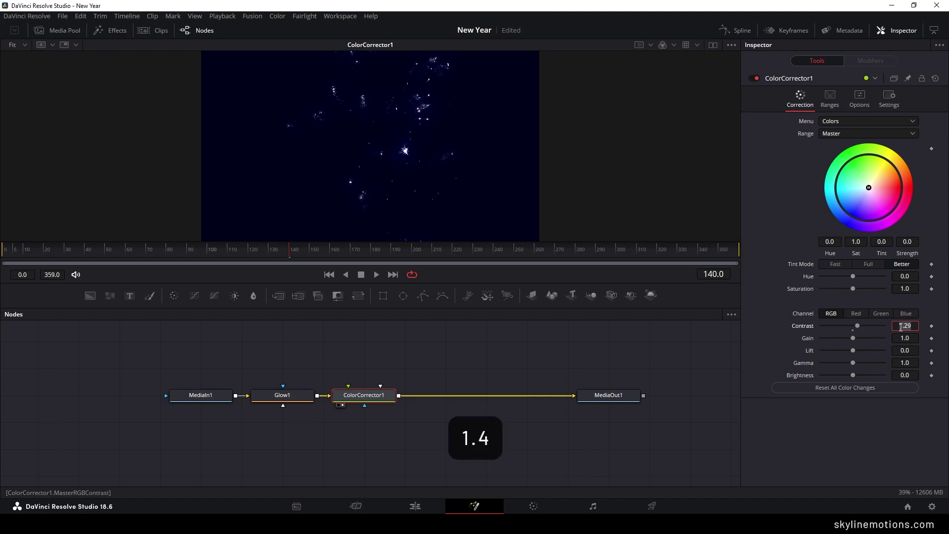
text(1.4)
key(Tab)
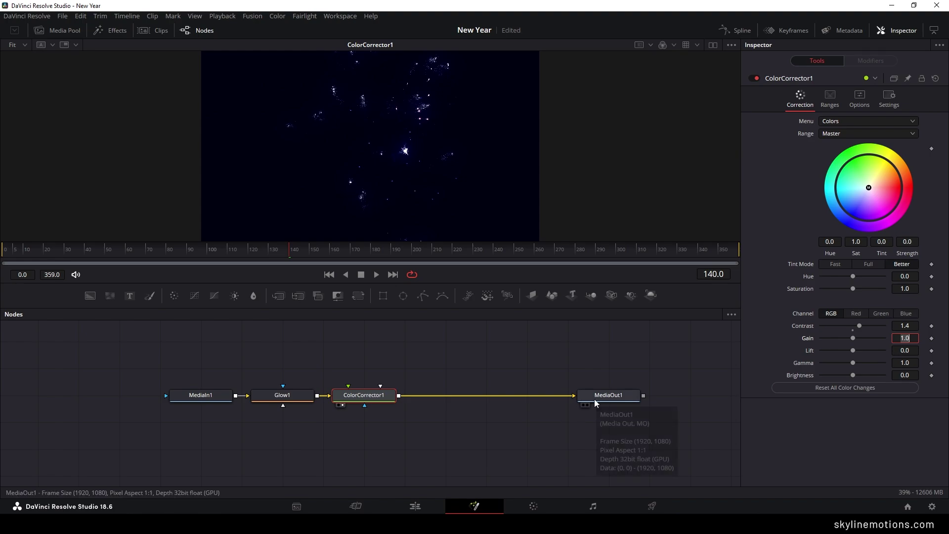
- Return to the edit timeline and set the Sparcle clip's composite mode to Screen
click(424, 506)
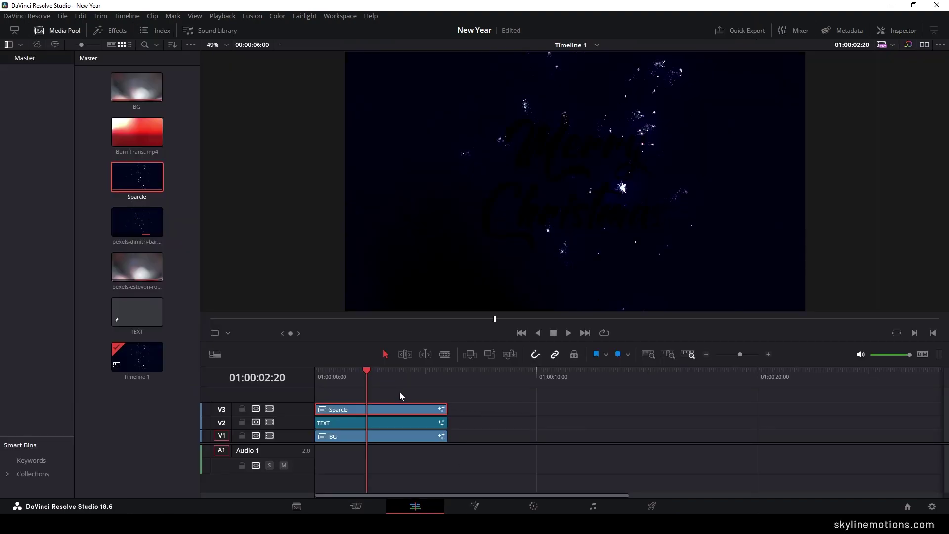
drag(368, 380, 374, 381)
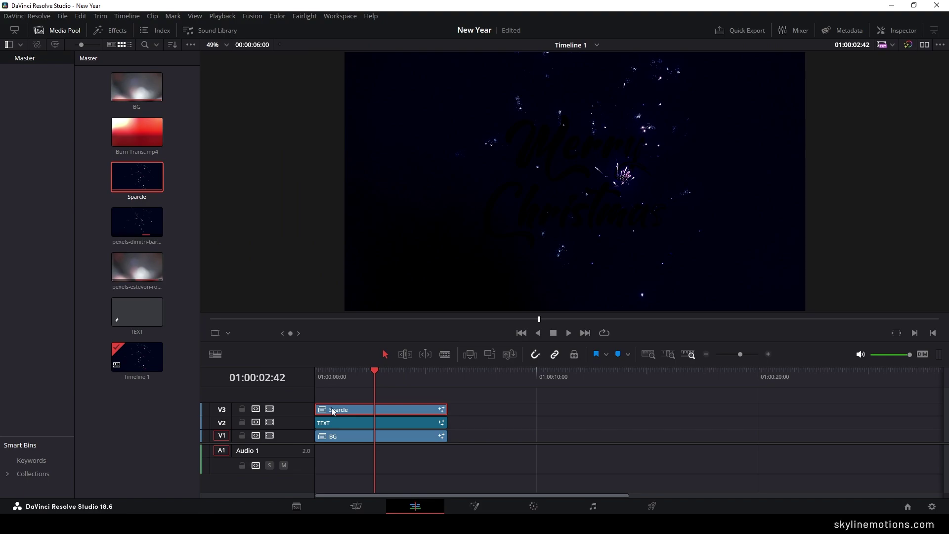
click(903, 31)
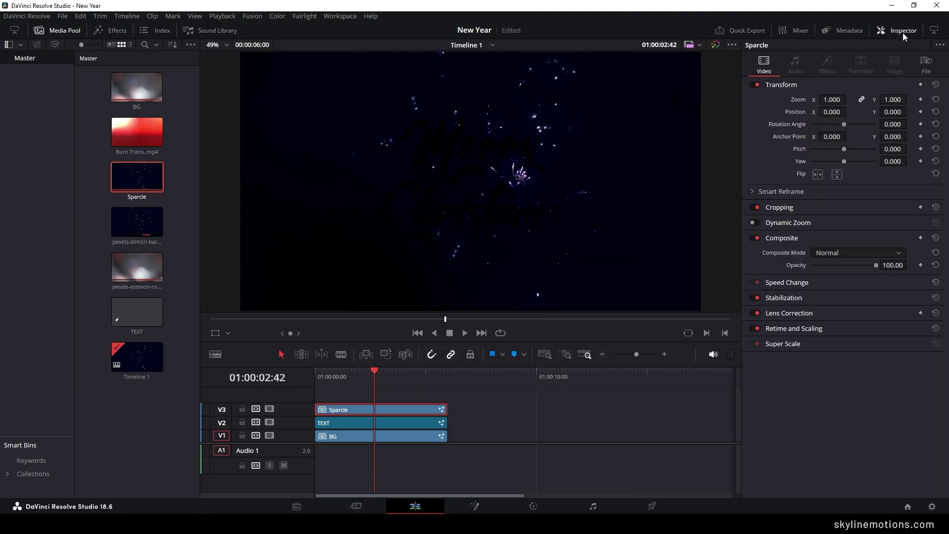
click(840, 254)
scroll(847, 295, down, 3)
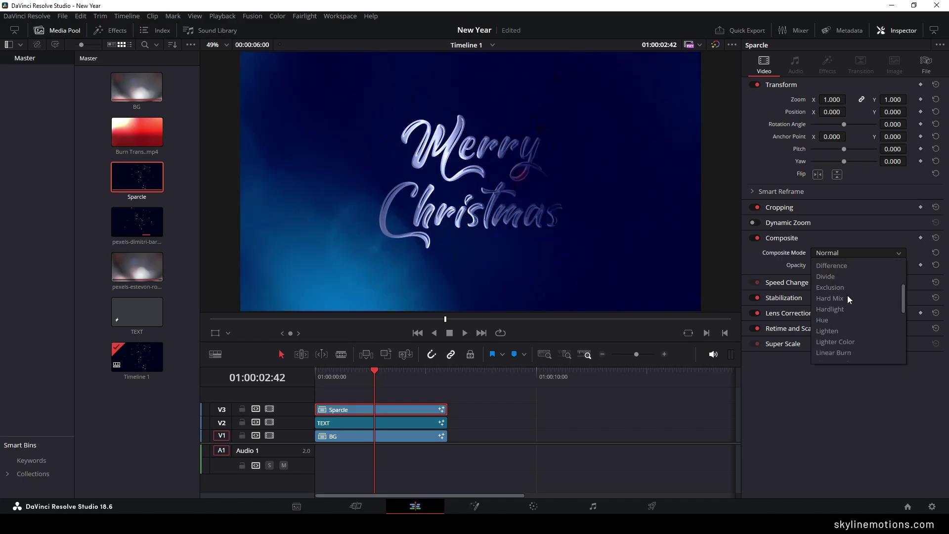
scroll(847, 295, down, 2)
click(833, 354)
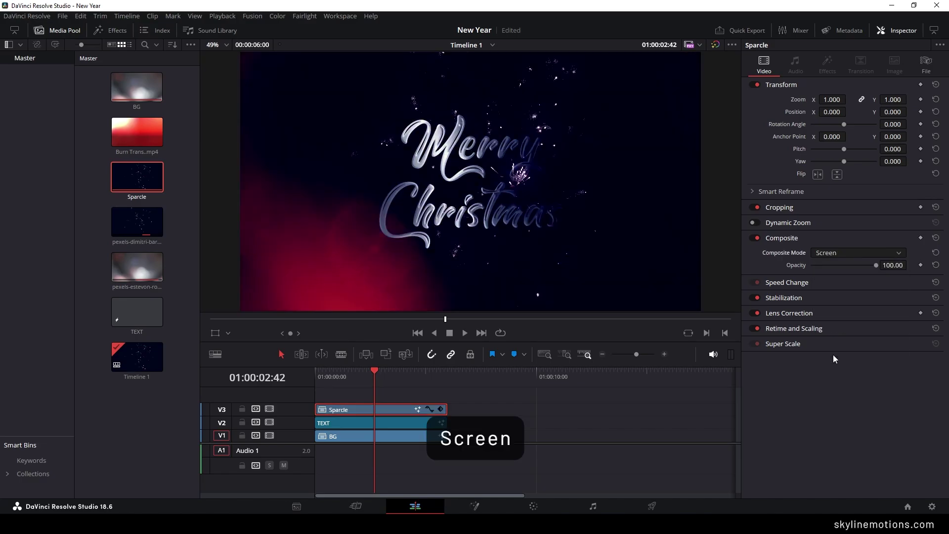
- Play the timeline from the start to review the sparkle overlay over the title, and close the clip settings
drag(374, 376, 308, 376)
key(space)
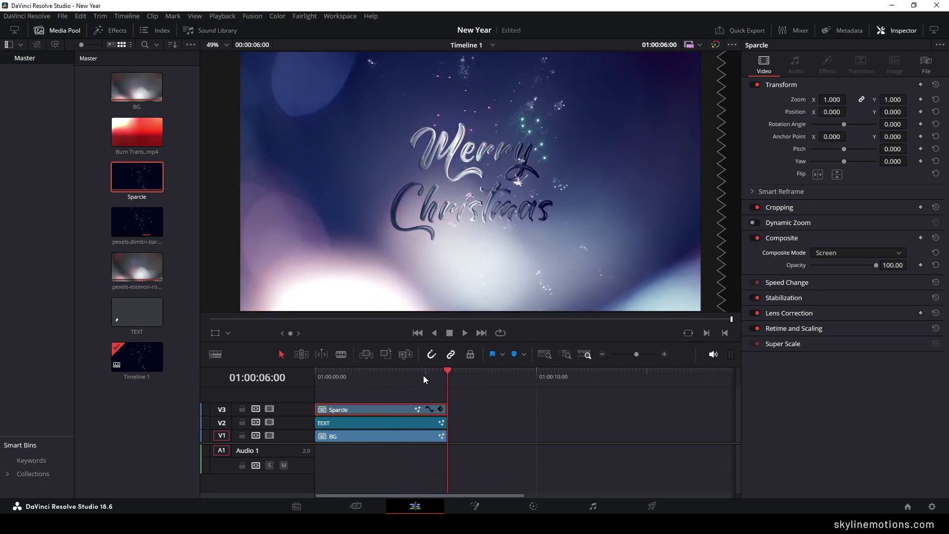
key(Home)
key(space)
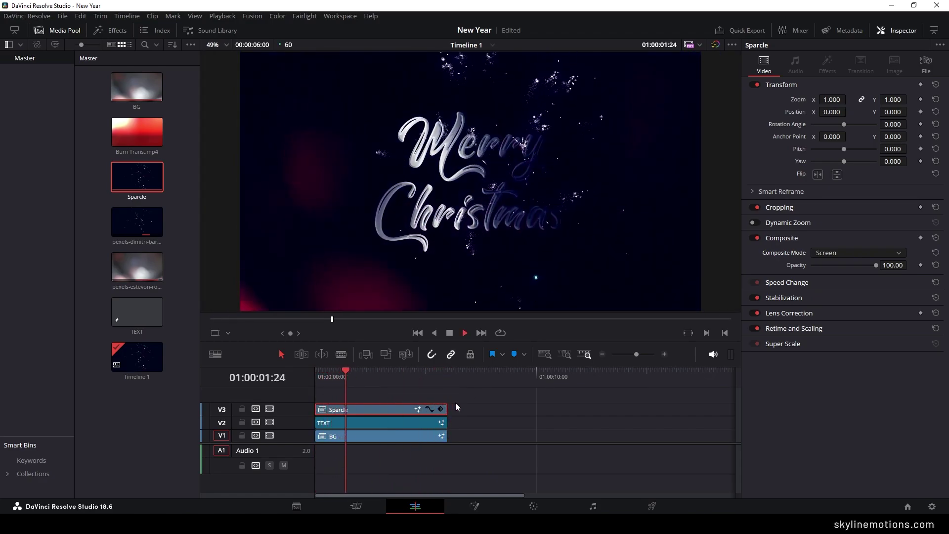
key(space)
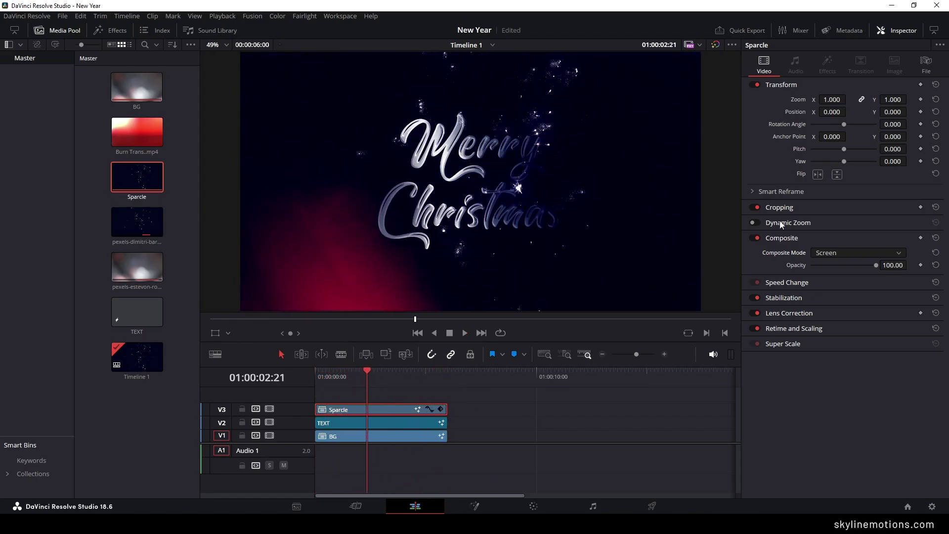
click(901, 32)
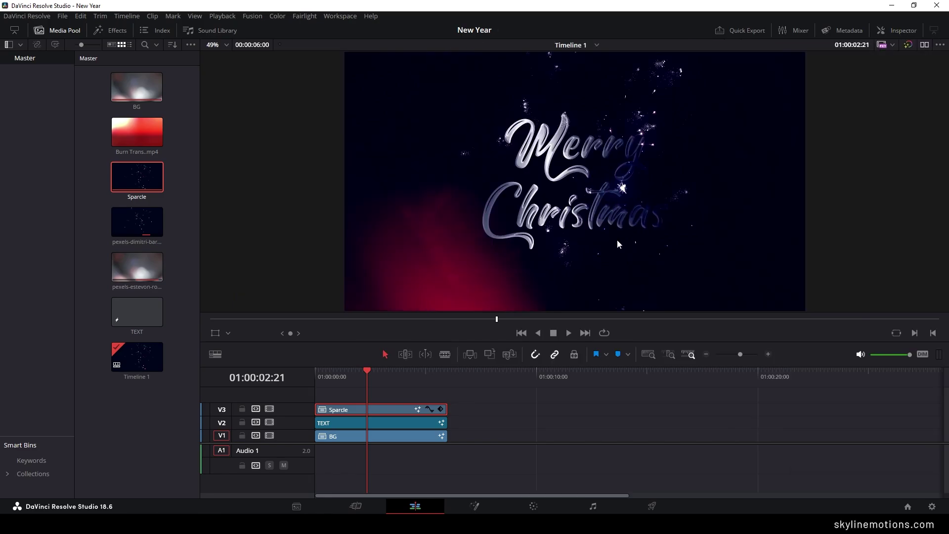
- Disable video track V3 and open the TEXT clip's node graph in Fusion
click(269, 410)
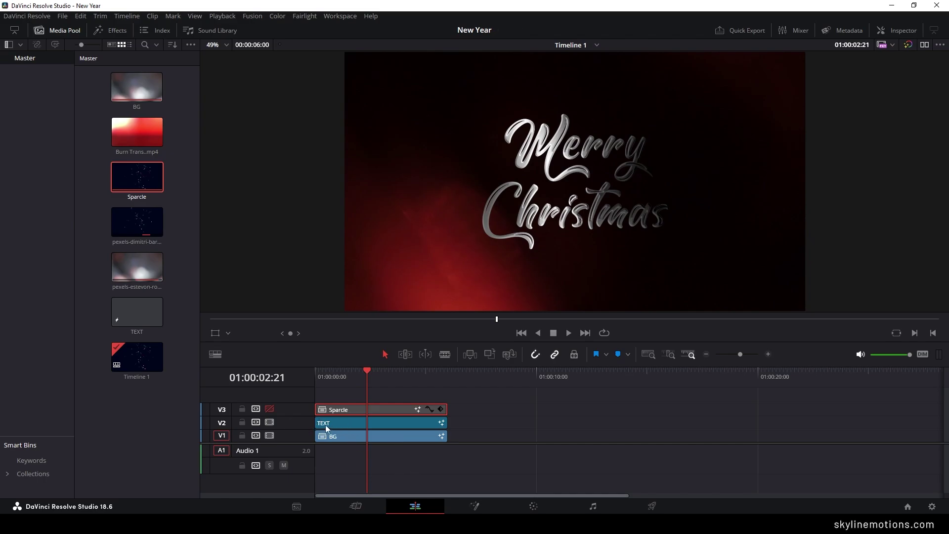
click(476, 506)
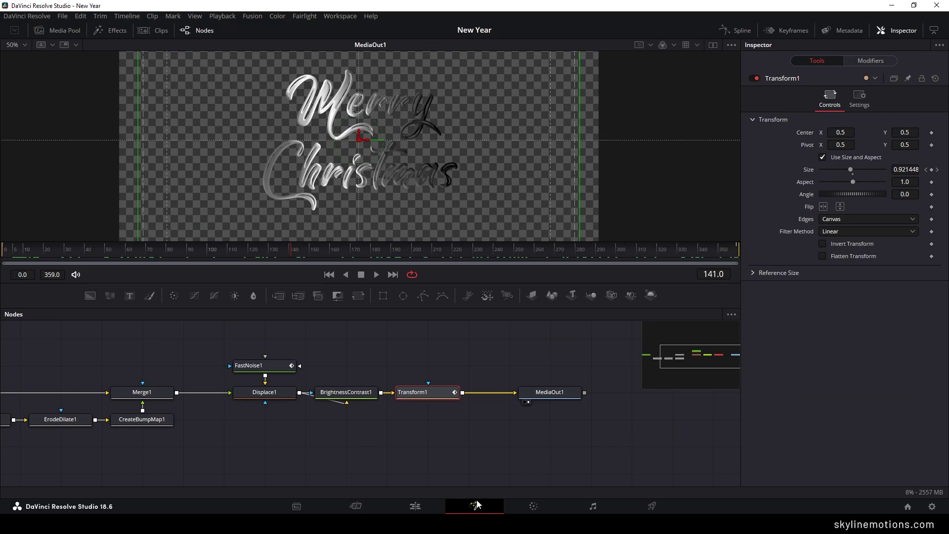
drag(275, 445, 481, 441)
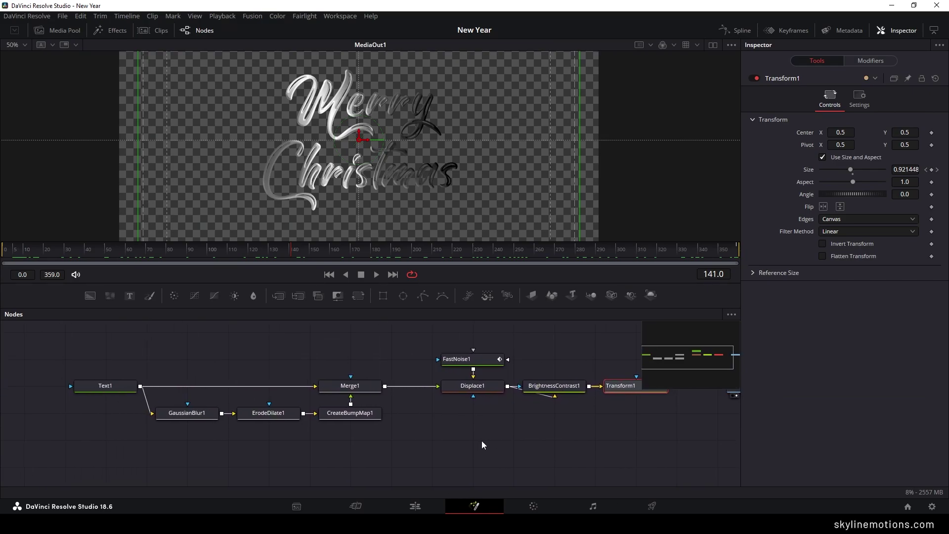
- Stretch FastNoise1's linear gradient outward to about 0.07, 0.17 at its start and 0.98, 0.95 at its end, and re-enable track V3 on the timeline
click(473, 359)
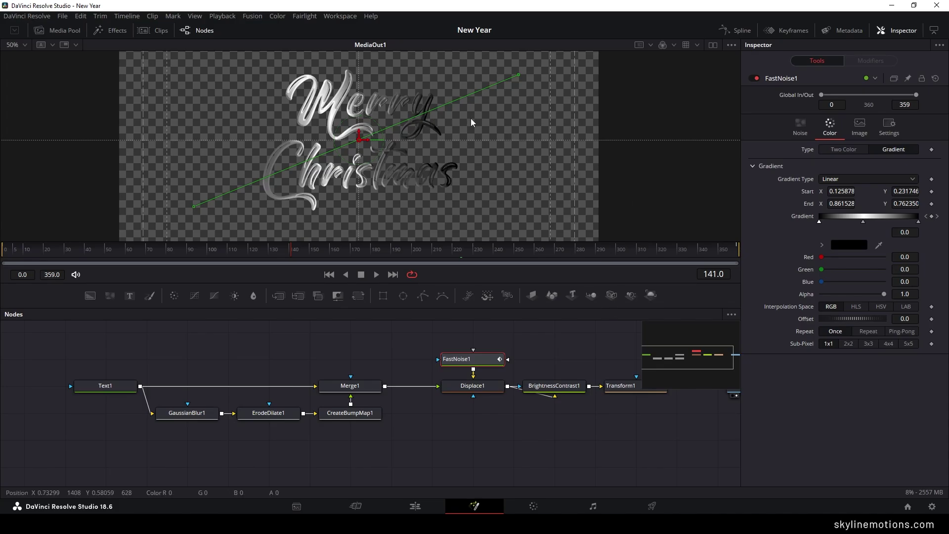
mouse_move(518, 74)
mouse_down()
mouse_move(578, 52)
mouse_move(549, 53)
mouse_up()
drag(193, 207, 170, 220)
scroll(553, 83, up, 3)
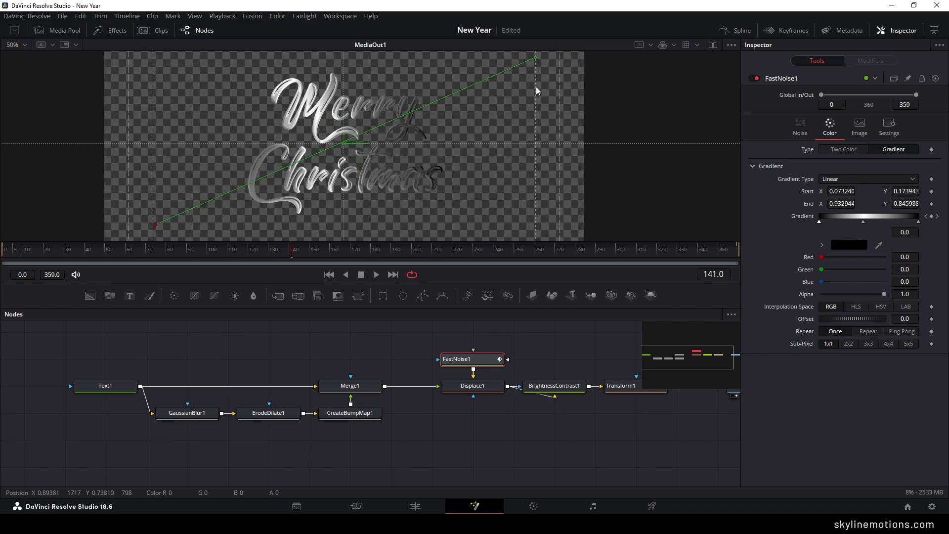
drag(539, 93, 558, 69)
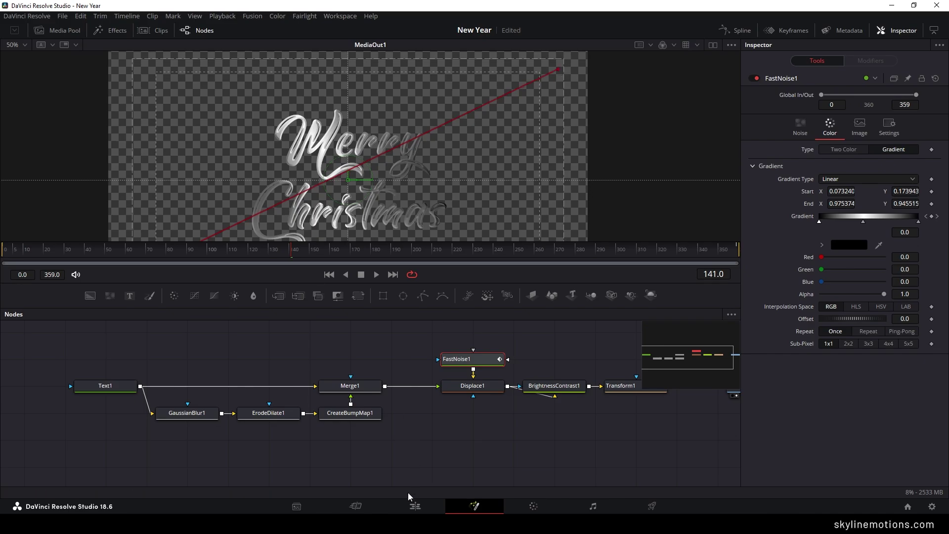
click(415, 506)
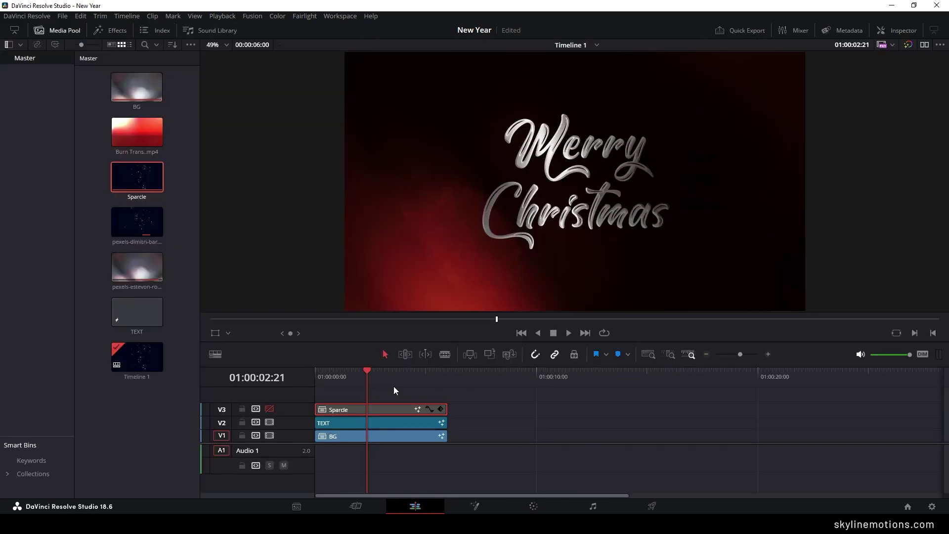
click(269, 410)
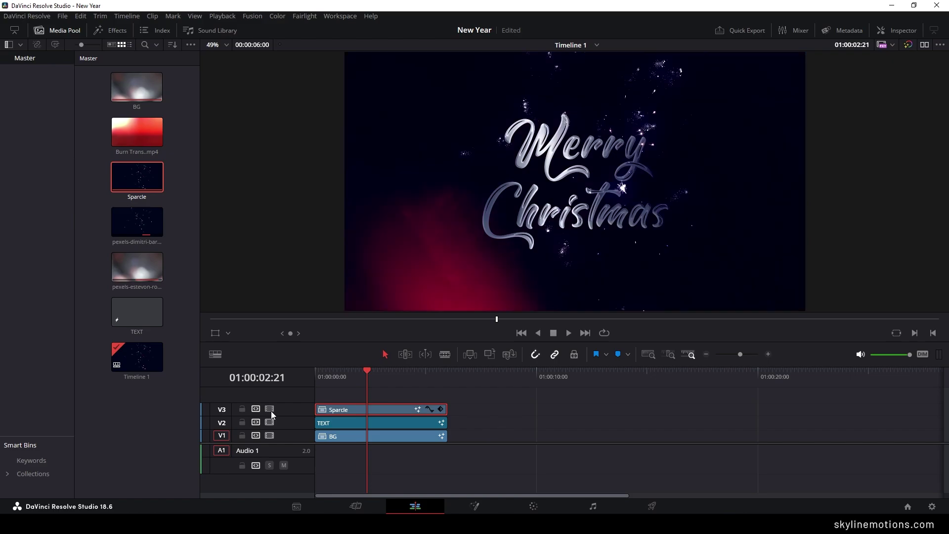
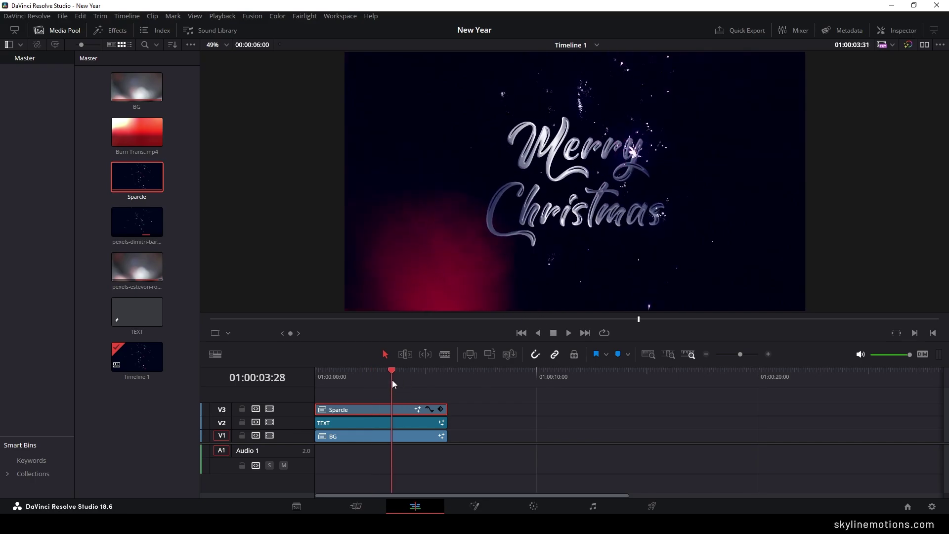
- Copy the Sparcle, TEXT and BG clips together and paste them twice, at 01:00:06:00 and 01:00:12:00
drag(482, 398, 426, 438)
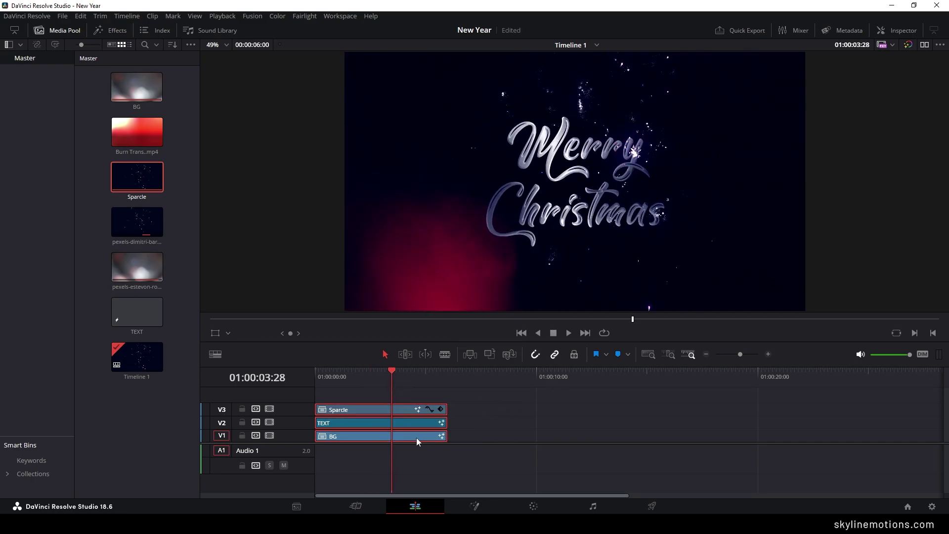
key(ctrl+c)
click(449, 375)
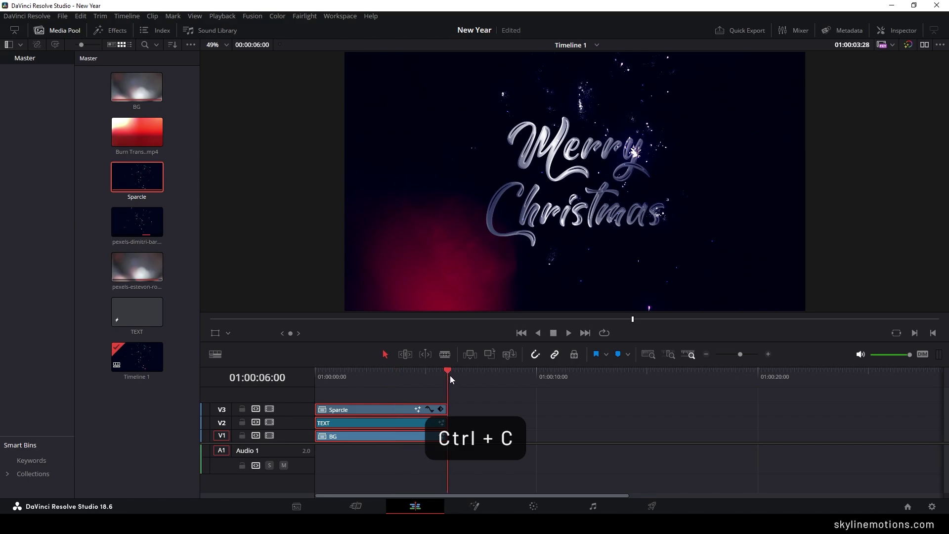
key(ctrl+v)
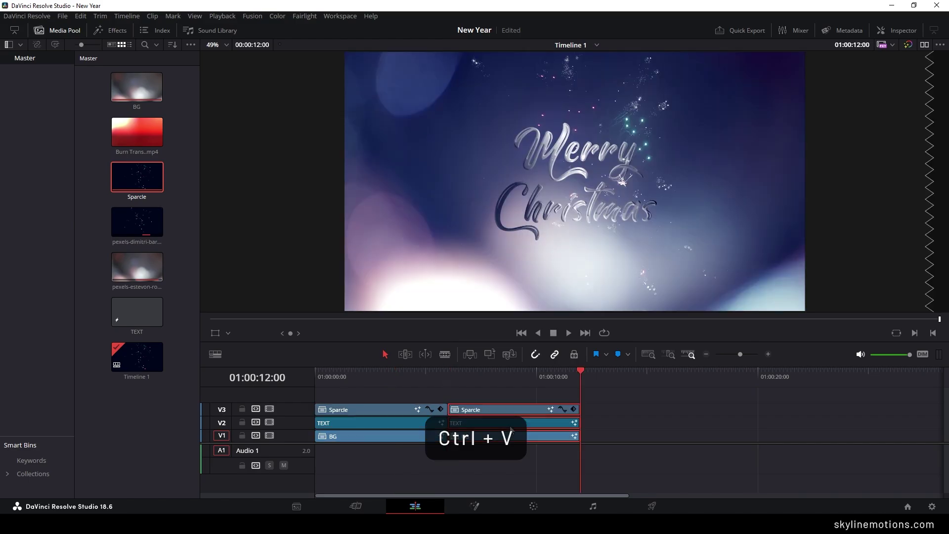
key(ctrl+v)
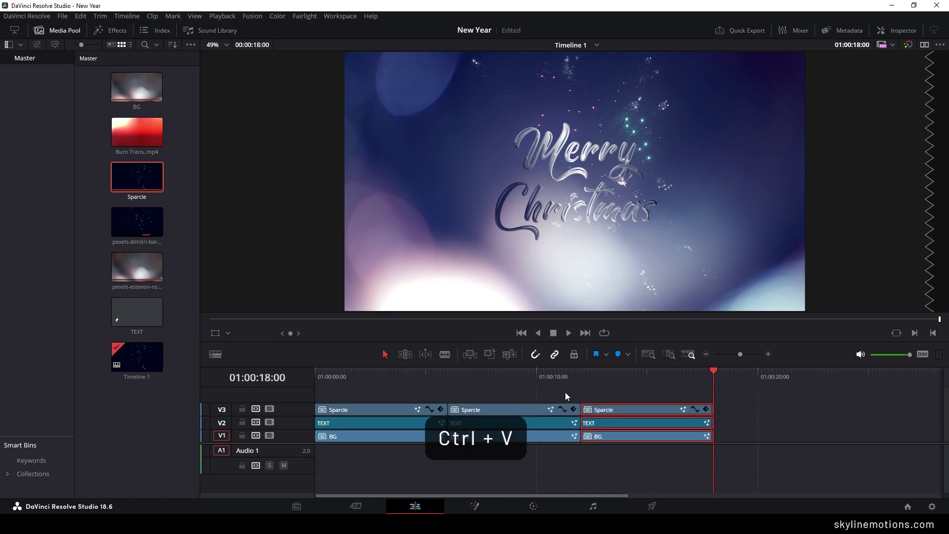
- Disable video track V3 and open the second section's TEXT clip in Fusion
drag(648, 380, 520, 376)
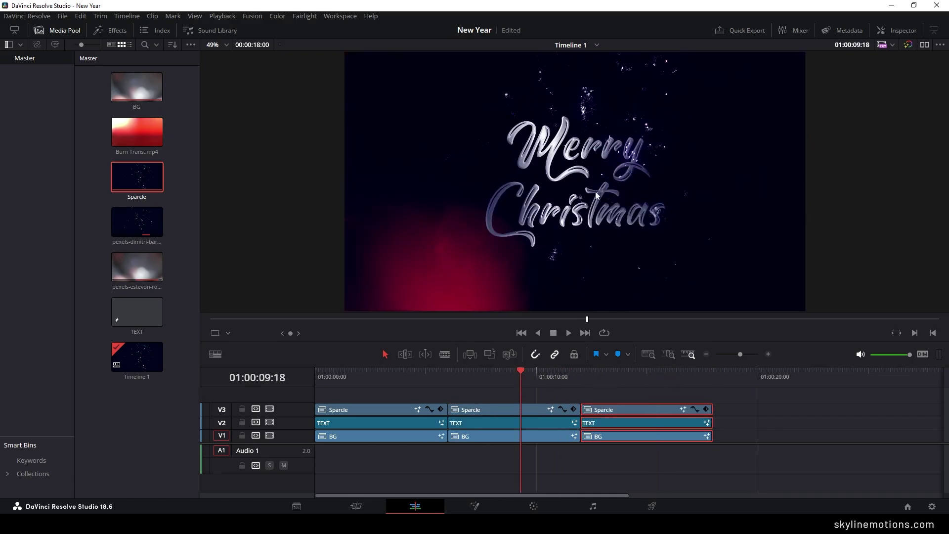
click(272, 411)
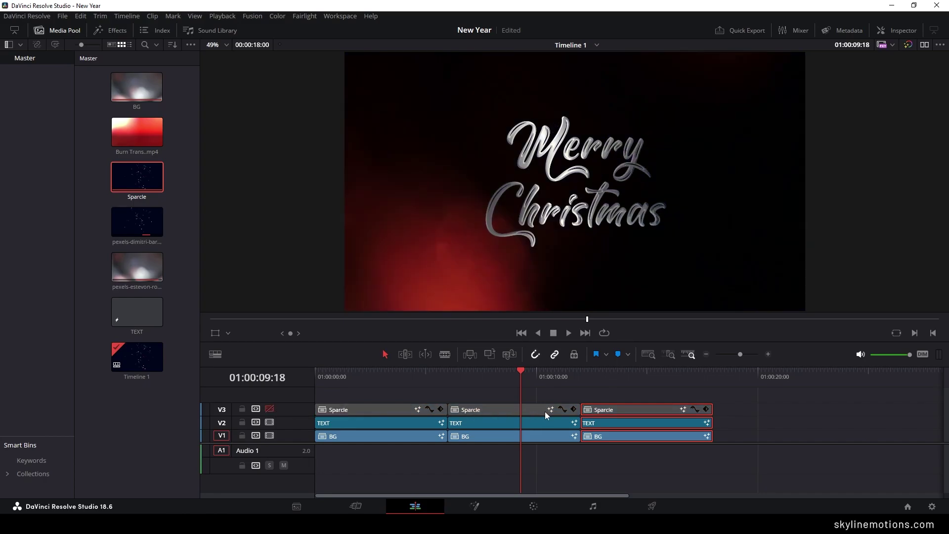
click(474, 506)
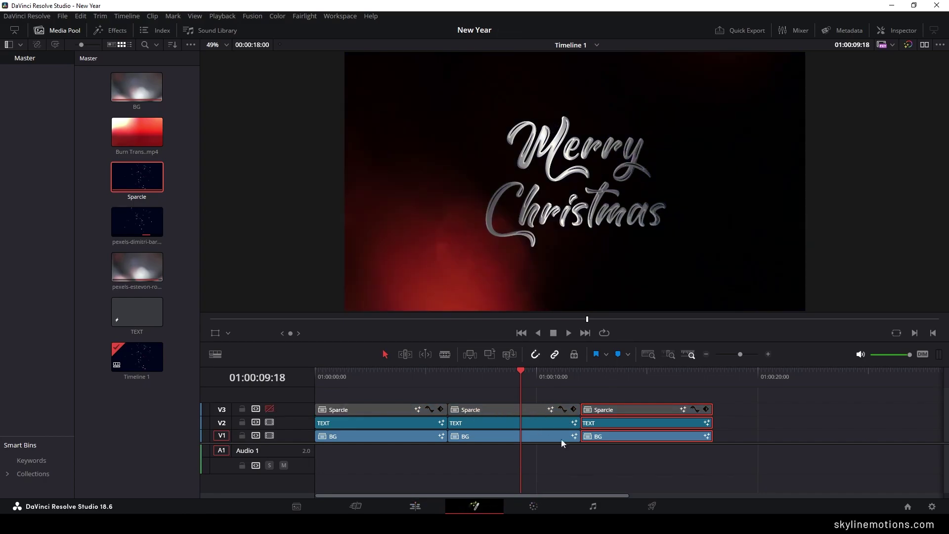
- Replace the Text1 node's wording with "Happy New" and "Year" on two lines
click(113, 389)
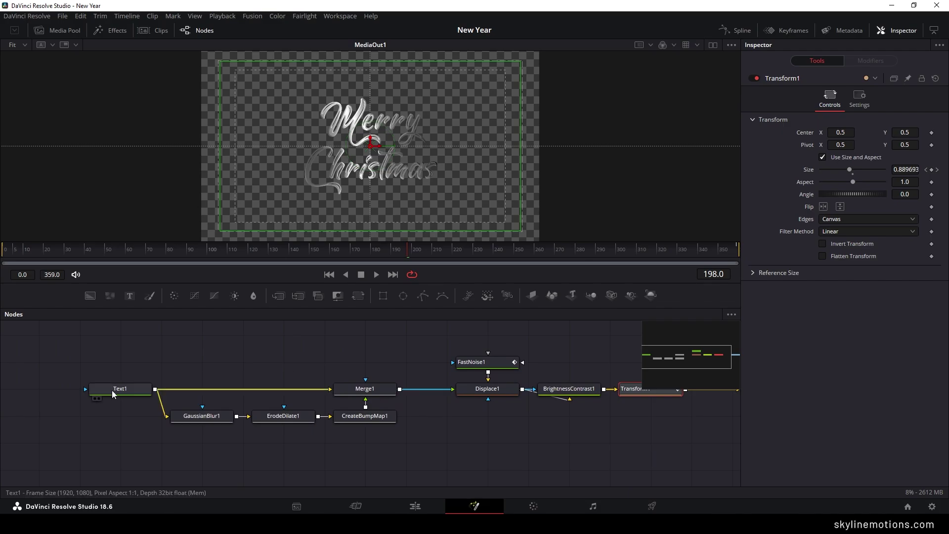
click(791, 168)
key(ctrl+a)
text(Ha)
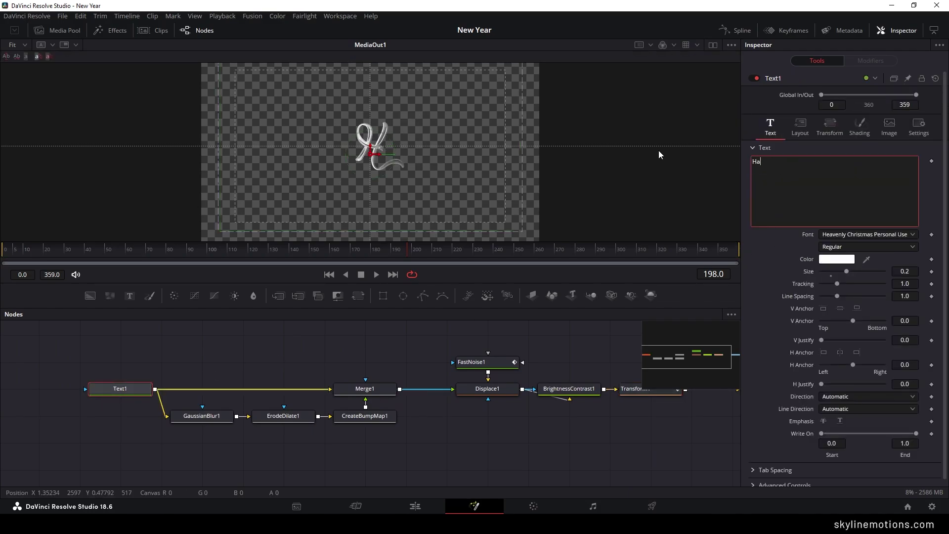
text(ppy New)
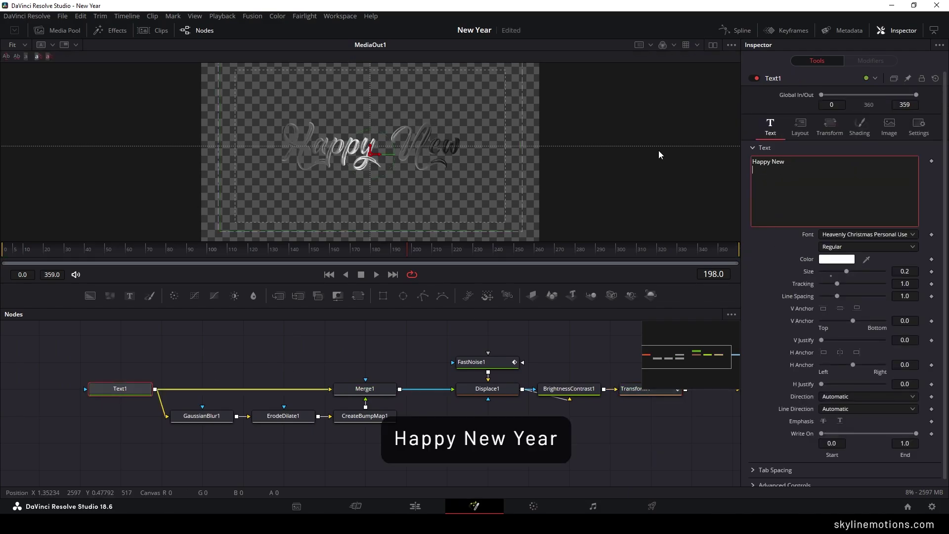
key(Return)
text(Year)
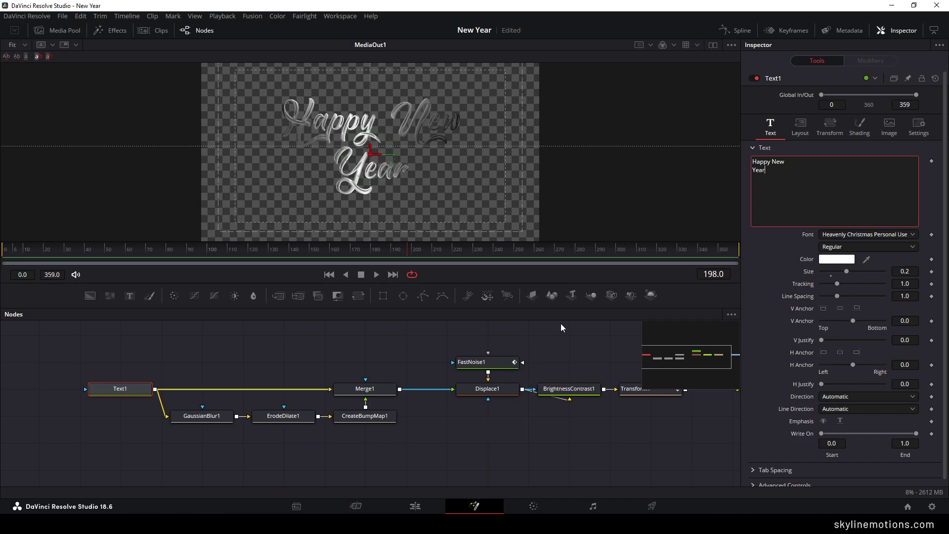
- Open the third section's TEXT clip in Fusion and replace Text1's wording with "2024"
click(415, 506)
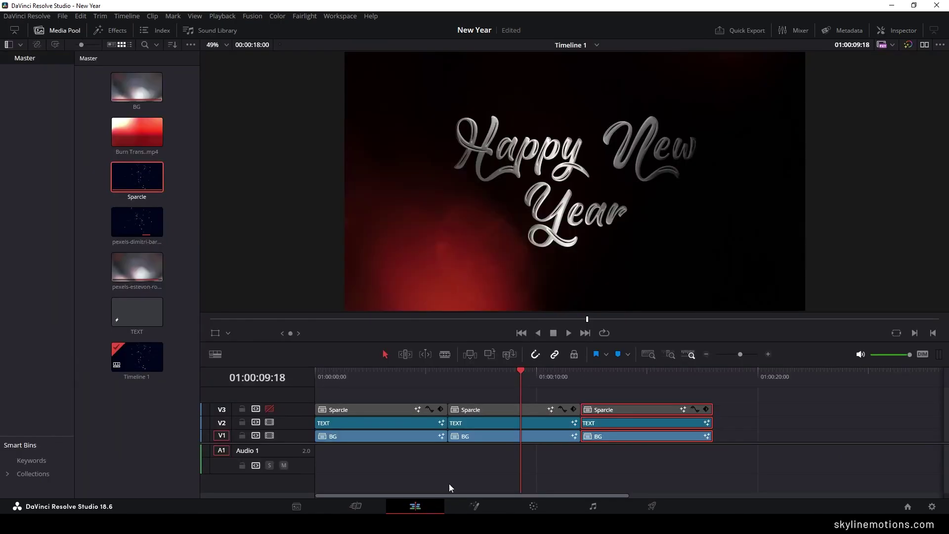
drag(520, 378, 639, 378)
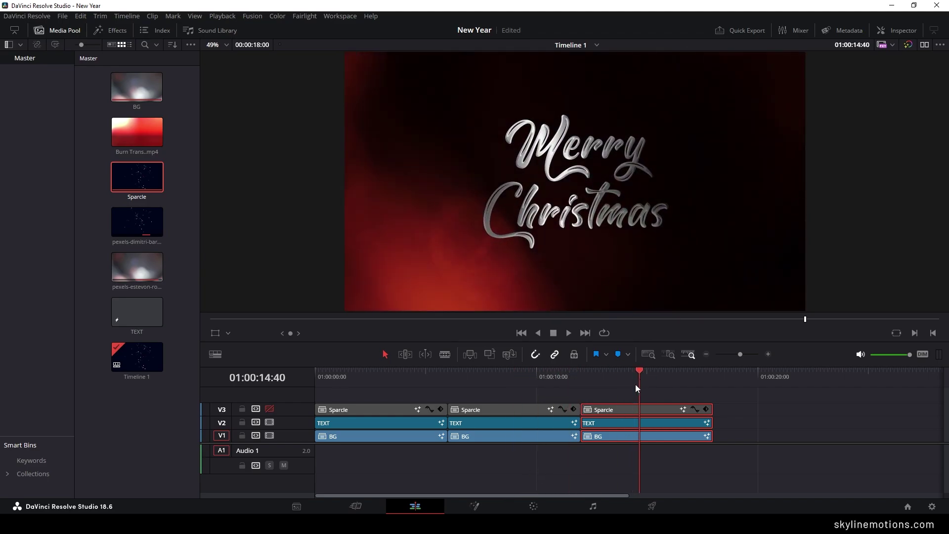
click(484, 510)
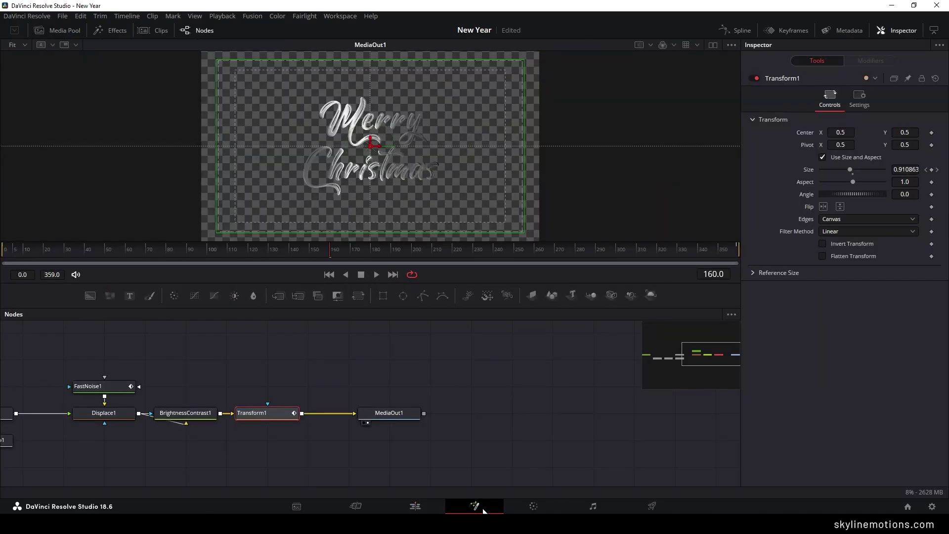
drag(261, 460, 459, 440)
click(95, 412)
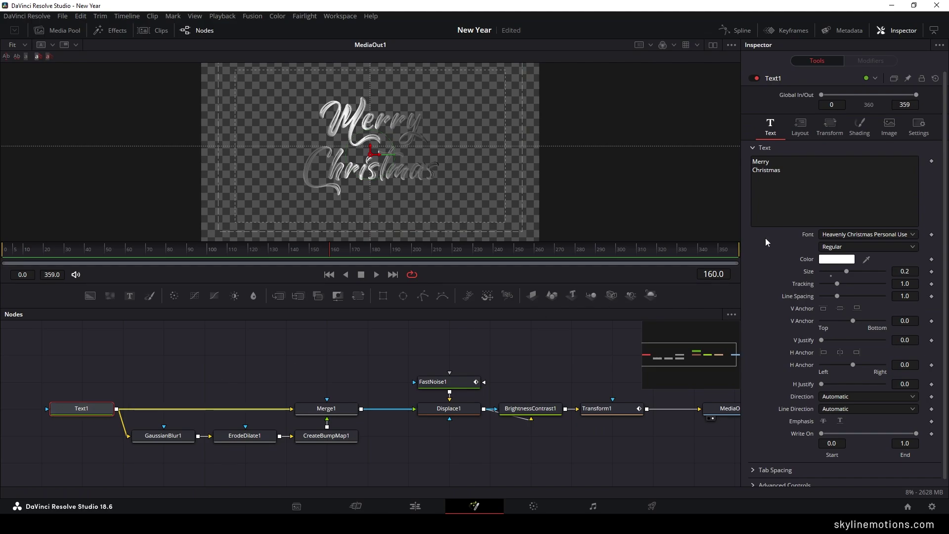
click(806, 177)
key(ctrl+a)
text(2024)
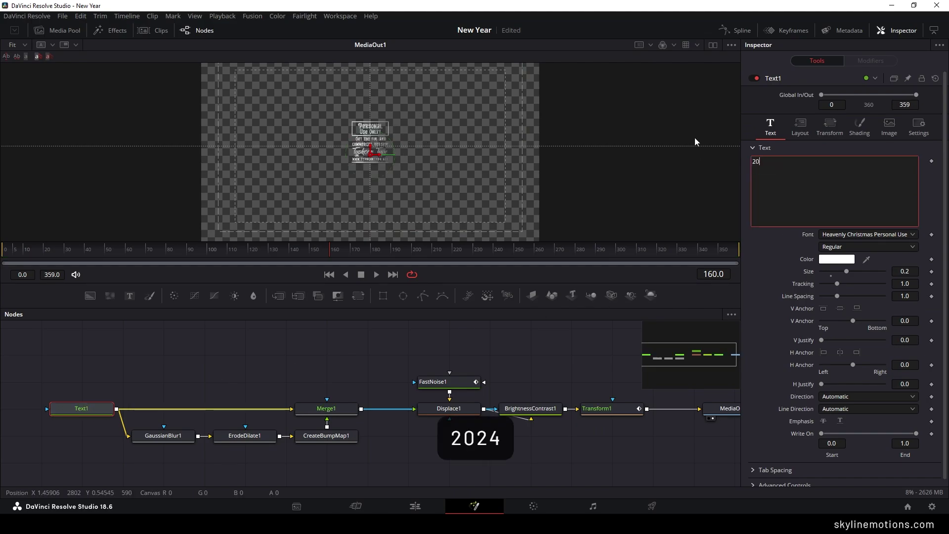
- Set the 2024 title's font to LEMON MILK in the Light style
click(849, 235)
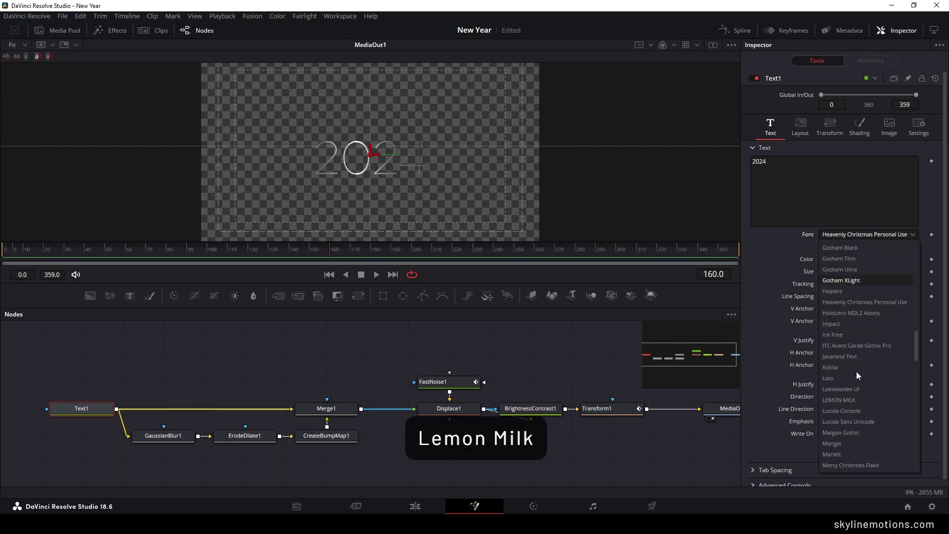
scroll(858, 381, down, 2)
click(856, 398)
click(839, 244)
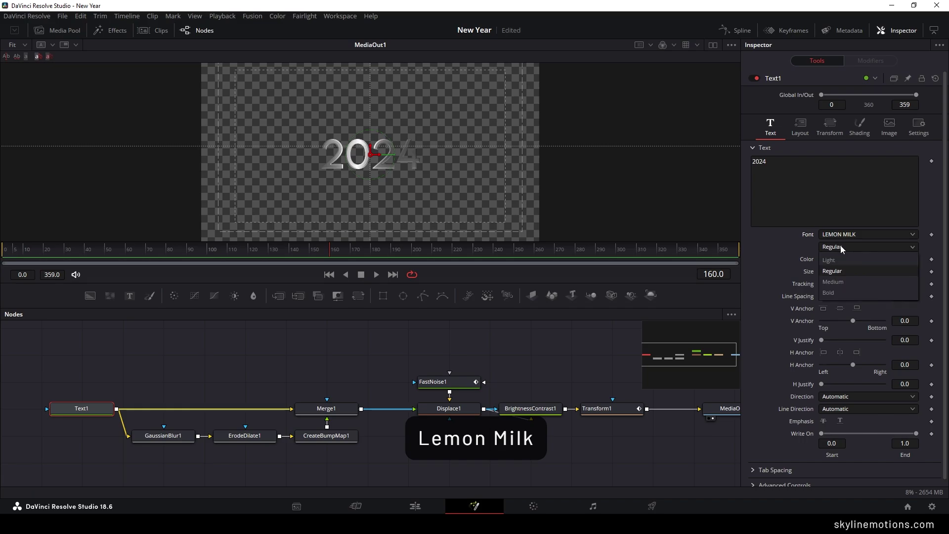
click(839, 261)
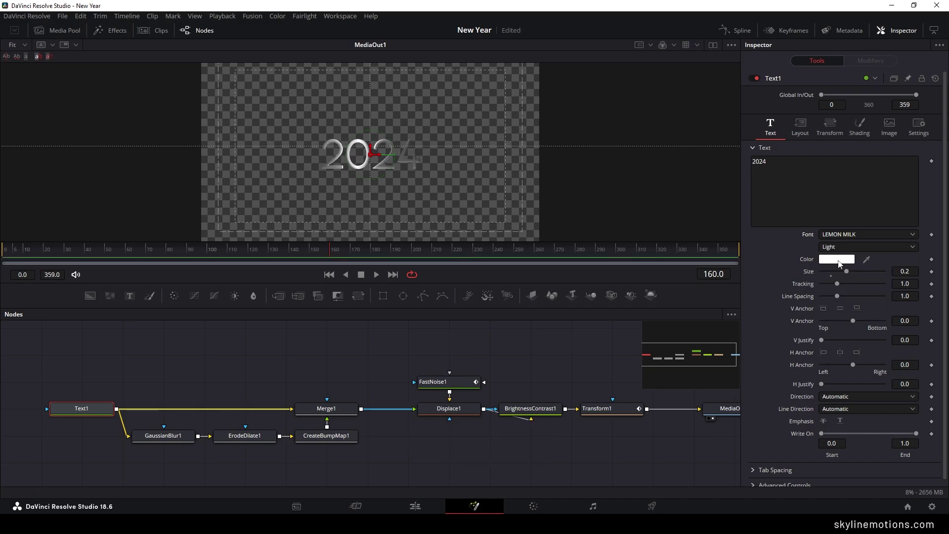
click(840, 247)
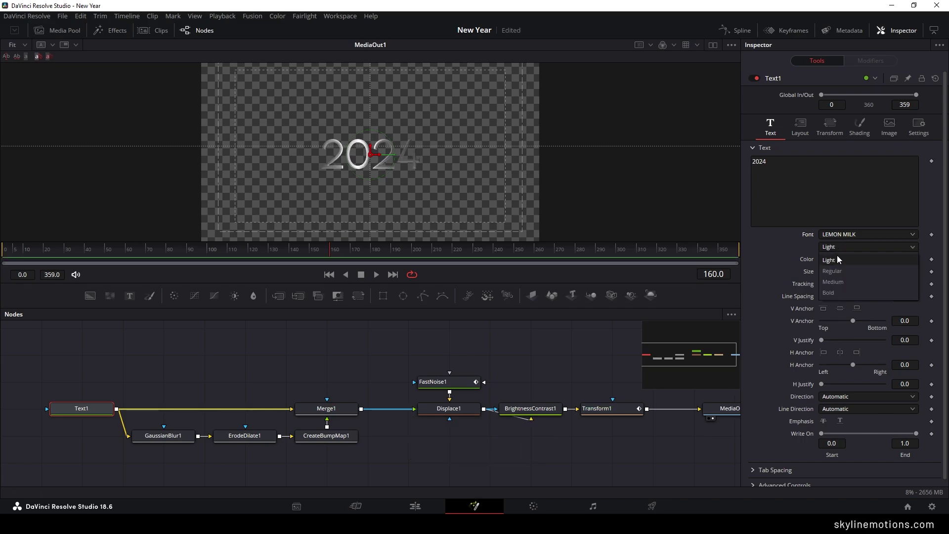
click(839, 260)
- Move the 2024 title up to the vertical centre of the frame and set its size to 0.25
drag(370, 149, 369, 141)
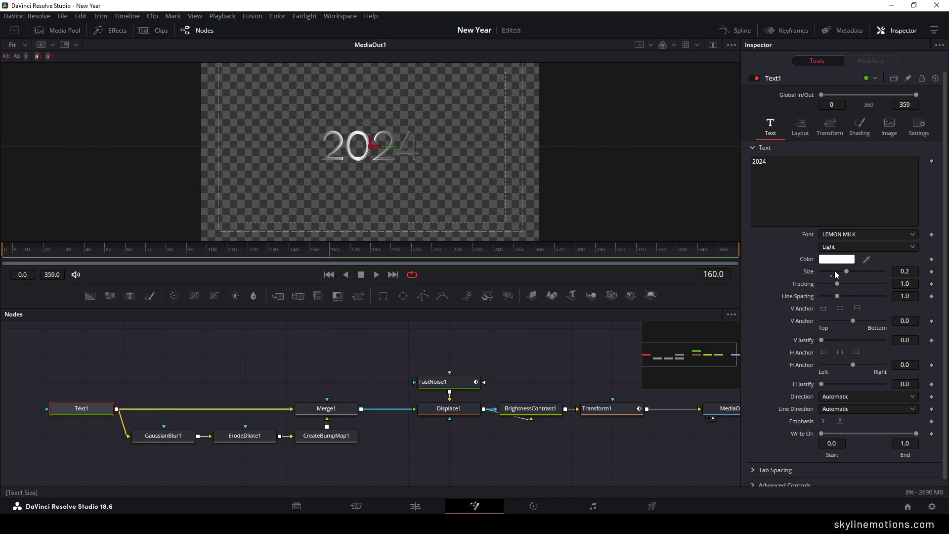
drag(847, 273, 855, 273)
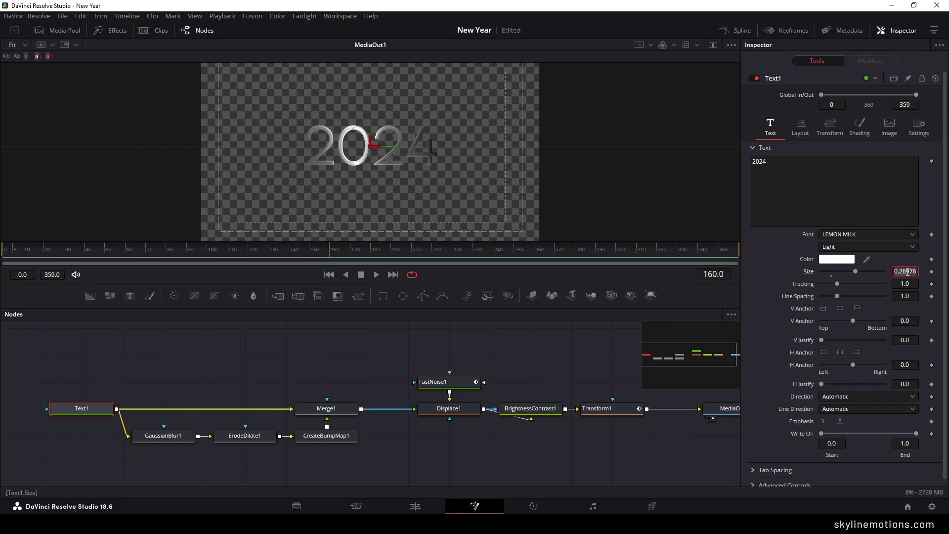
text(0.25)
key(Tab)
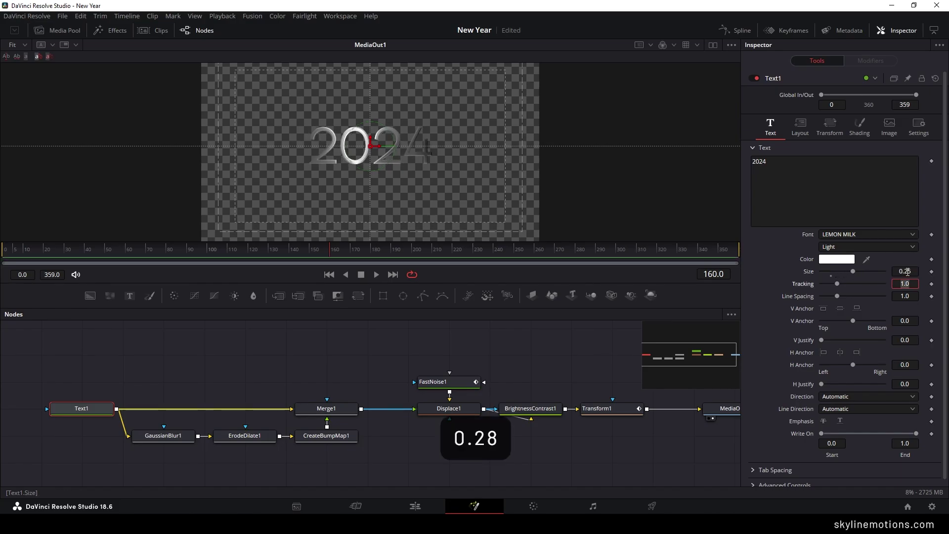
- Return to the edit timeline, re-enable video track V3, and scrub back to review the 2024 and Happy New Year sections
click(428, 509)
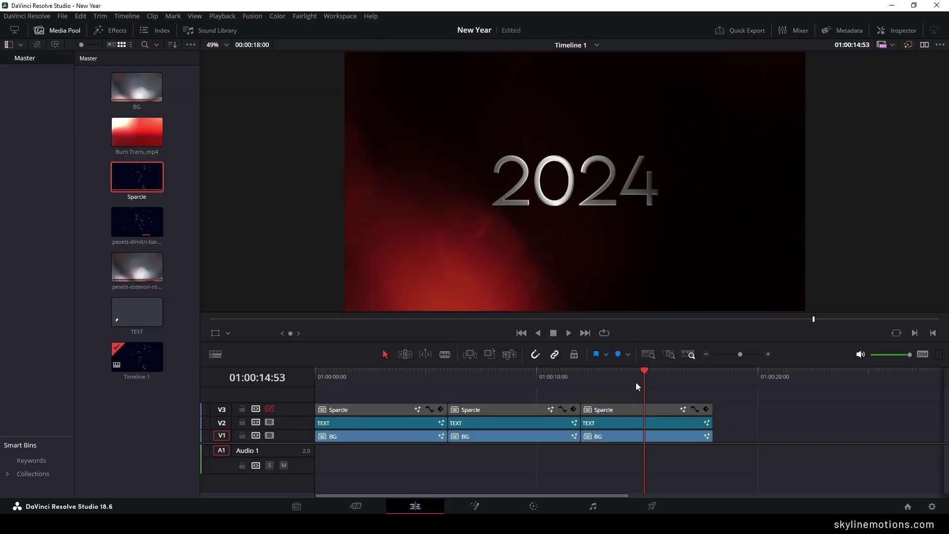
click(270, 408)
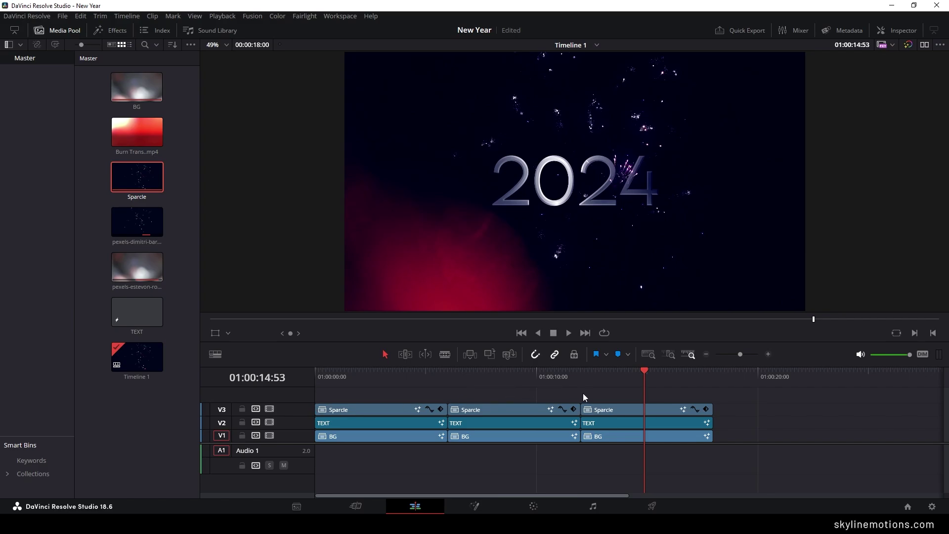
drag(646, 375, 495, 343)
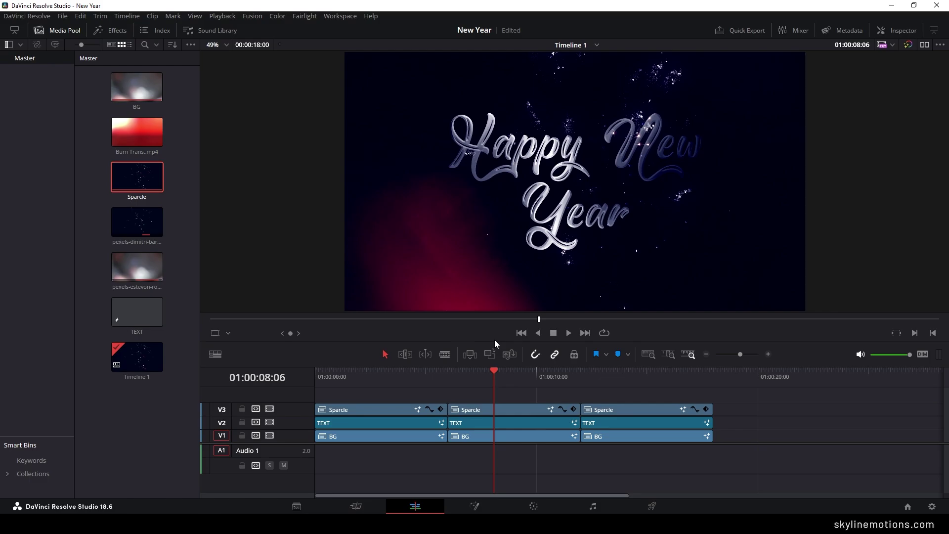
- Place the Burn Trans..mp4 clip on a new track V4, spanning the cut at 01:00:06:00
click(448, 377)
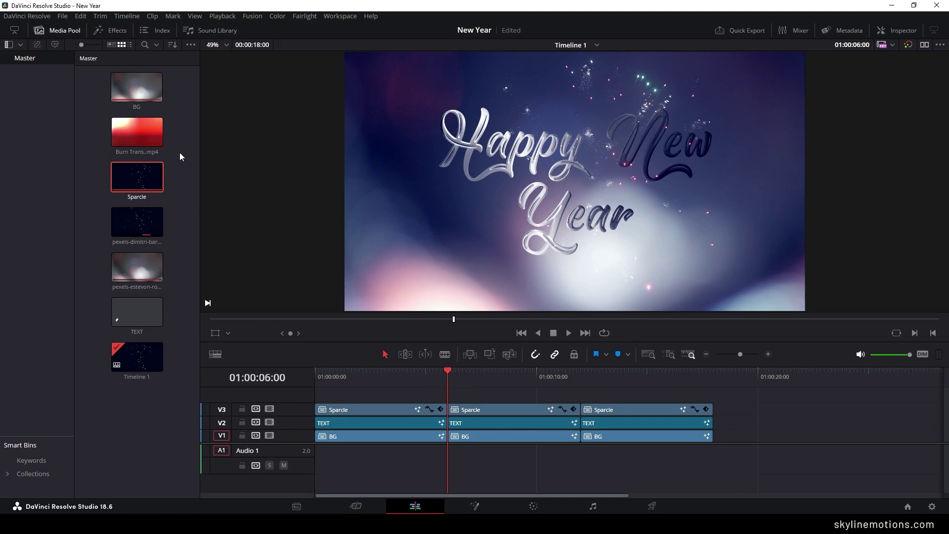
click(132, 136)
mouse_move(132, 132)
mouse_down()
mouse_move(456, 361)
mouse_move(455, 393)
mouse_move(441, 408)
mouse_up()
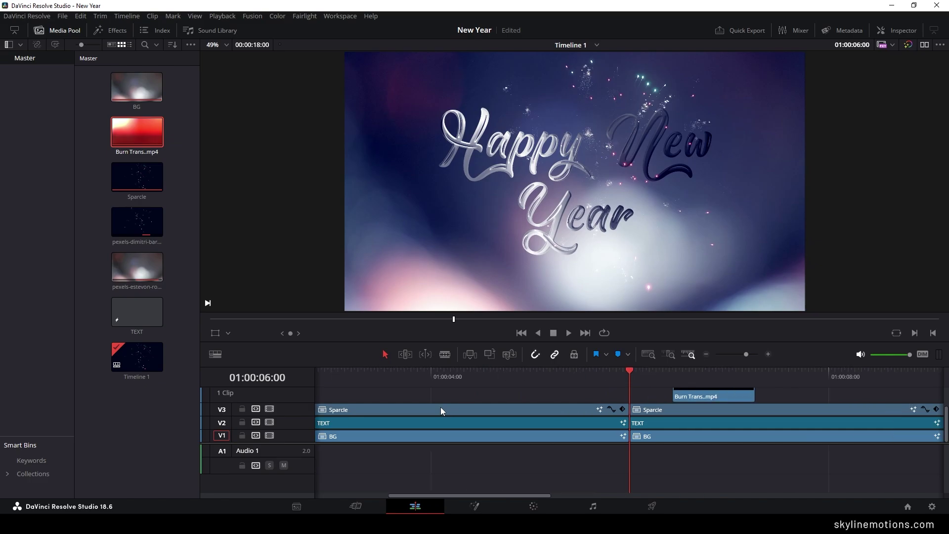
scroll(362, 403, up, 3)
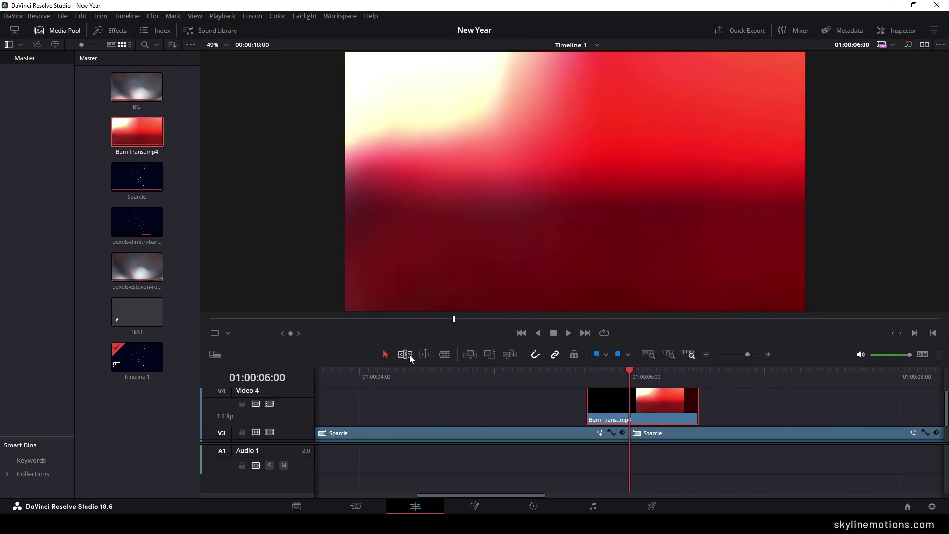
- Enlarge the timeline area, reduce the track heights, and shift the burn clip earlier so its full-white frame falls on the cut
drag(424, 342, 422, 226)
drag(301, 272, 303, 306)
scroll(669, 268, up, 2)
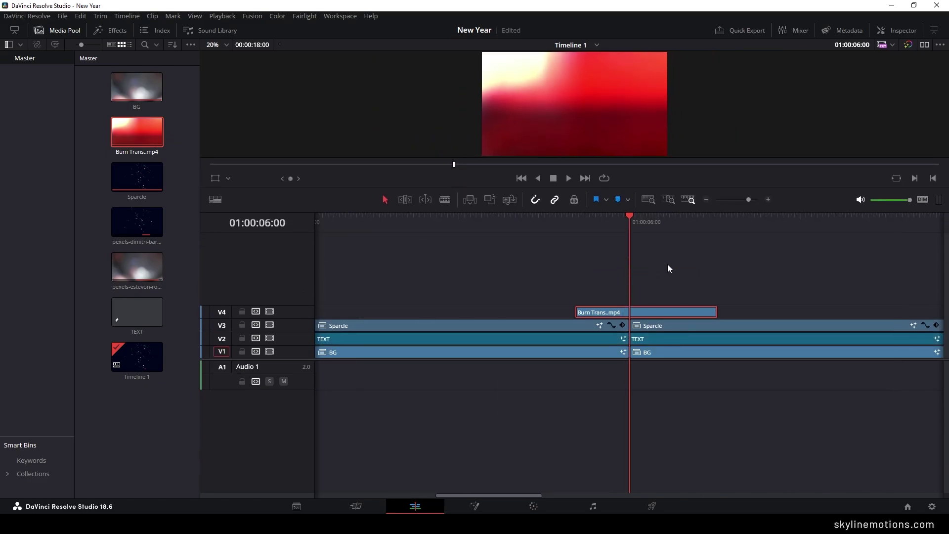
drag(685, 314, 662, 312)
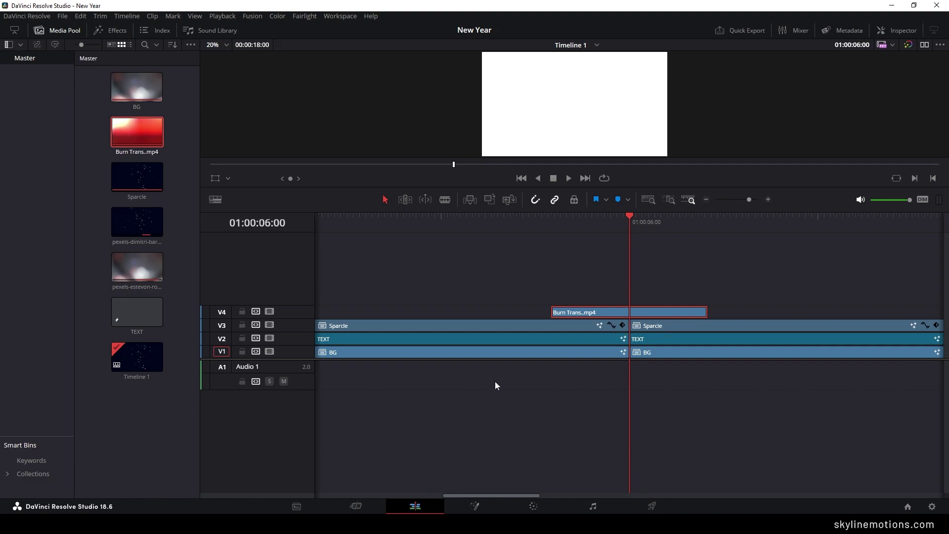
- Duplicate the burn transition clip on V4 over the second cut at 01:00:12:00
scroll(489, 386, down, 4)
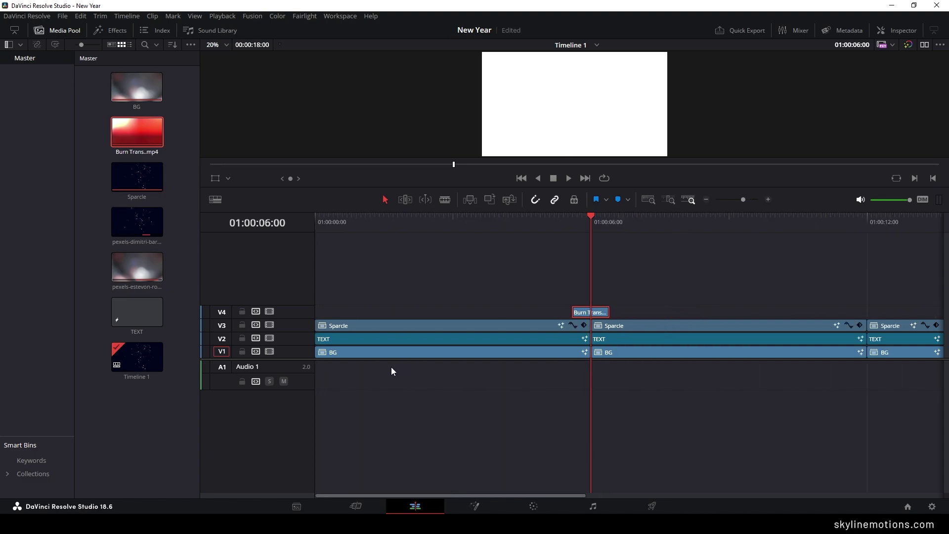
key(alt)
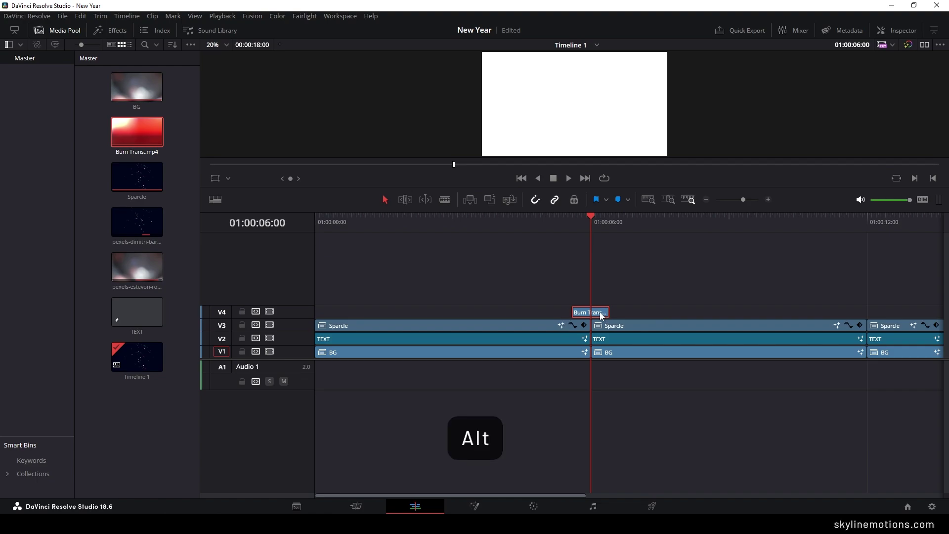
drag(602, 317, 876, 312)
click(864, 230)
key(ctrl+minus)
- Play the timeline across the first cut to review the burn transition
click(426, 225)
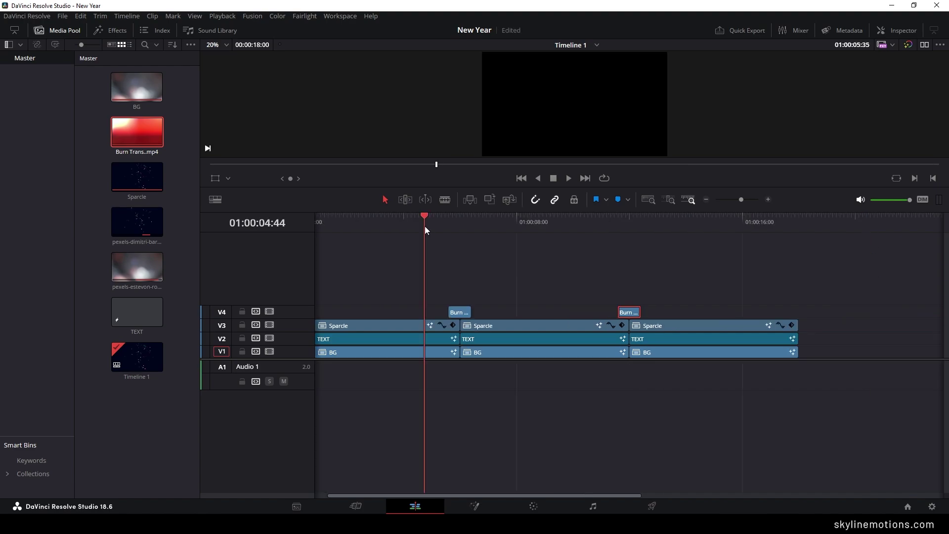
key(space)
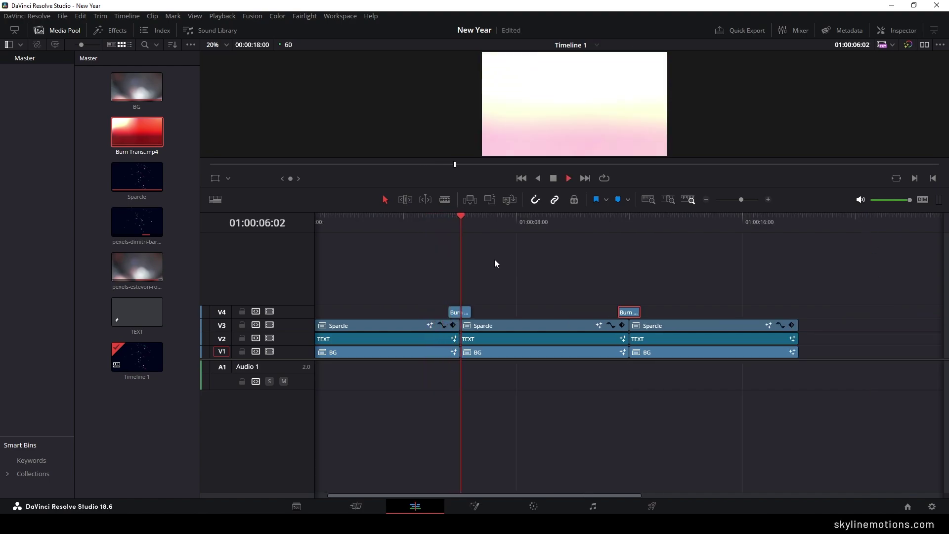
key(space)
- Set the composite mode of the first burn transition clip on V4 to Screen
key(ctrl+plus)
key(ctrl+plus)
key(ctrl+plus)
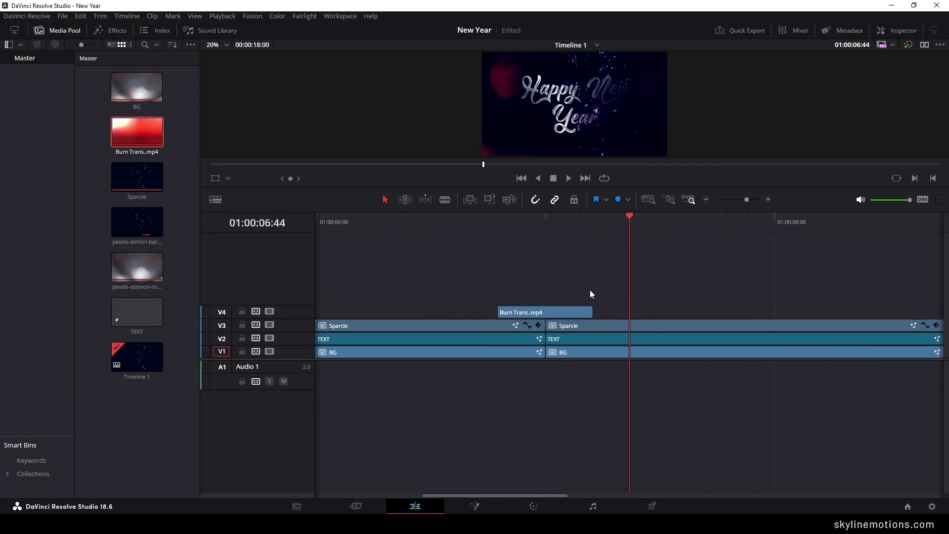
click(496, 315)
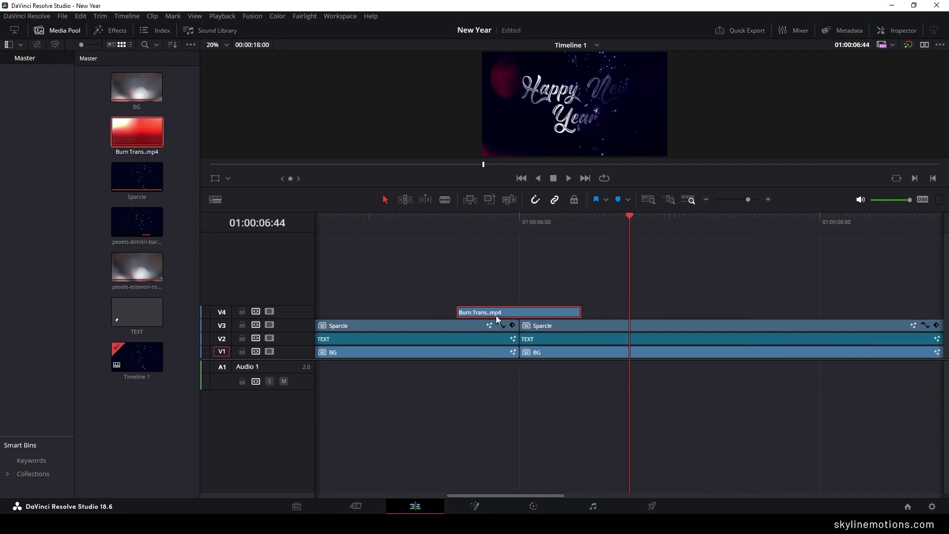
click(903, 32)
click(840, 253)
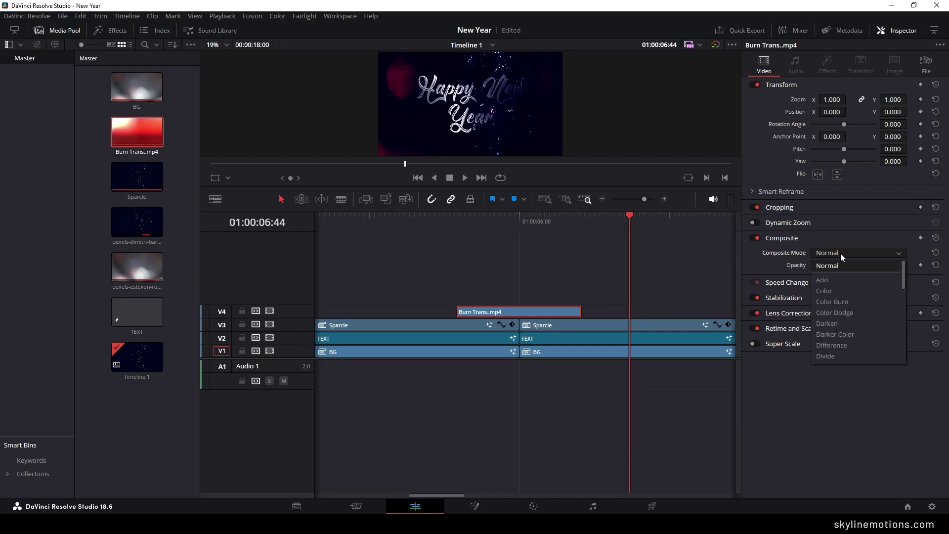
scroll(848, 296, down, 3)
scroll(841, 344, down, 4)
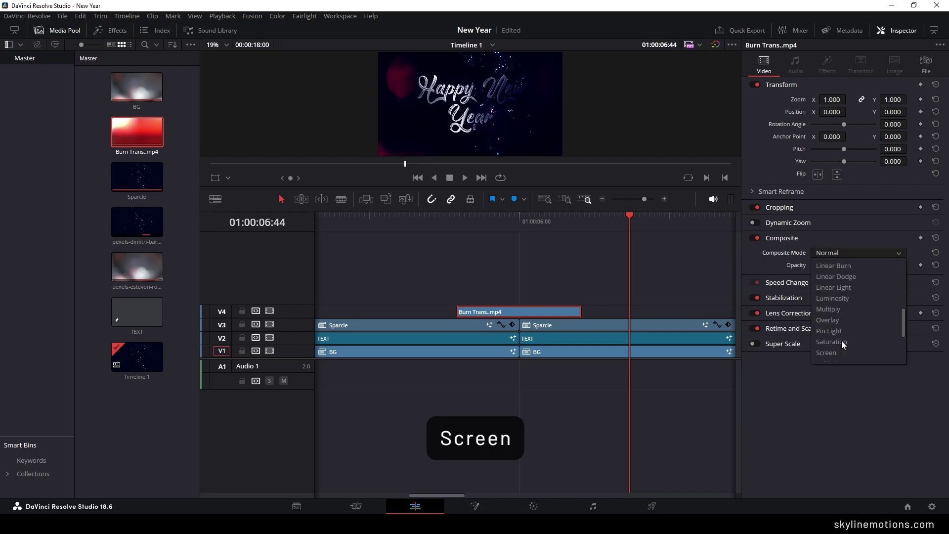
click(841, 316)
- Set the composite mode of the second burn transition clip on V4 to Screen and close the clip's settings
scroll(483, 402, down, 5)
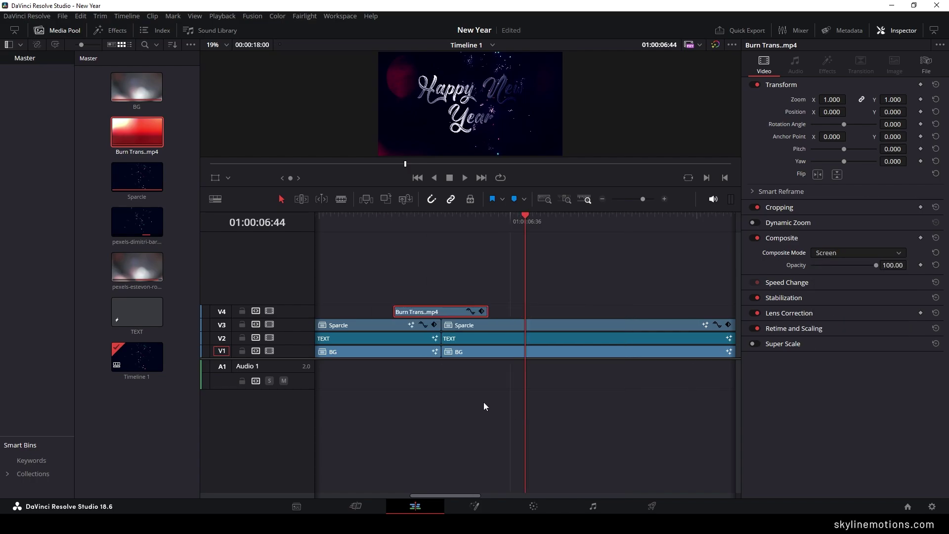
click(620, 311)
click(857, 253)
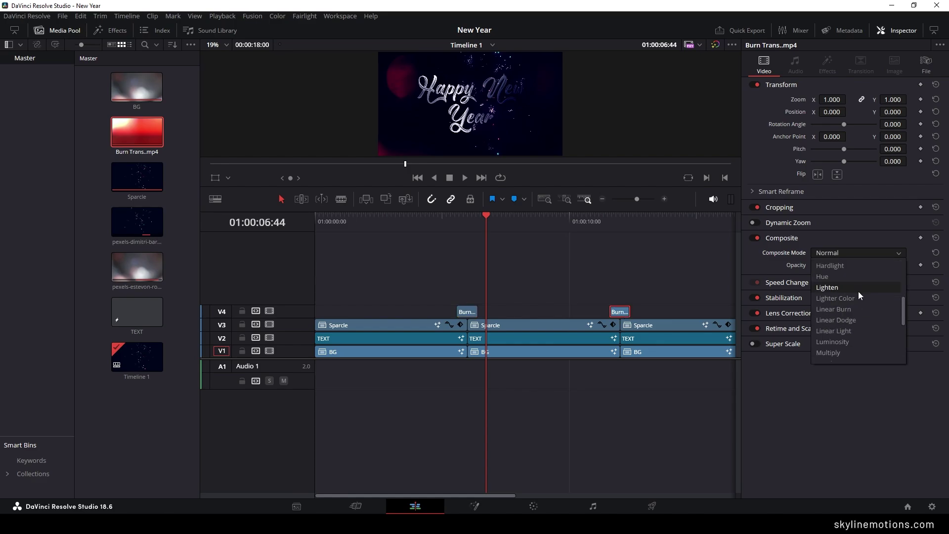
click(858, 311)
click(897, 30)
- Enlarge the preview and play the timeline across both cuts to review the screen-blended burn transitions
click(445, 218)
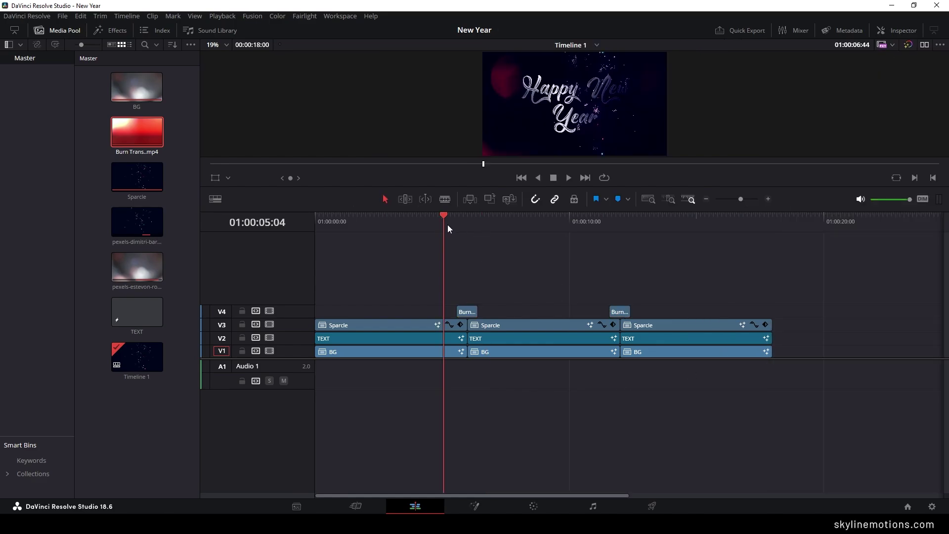
click(446, 378)
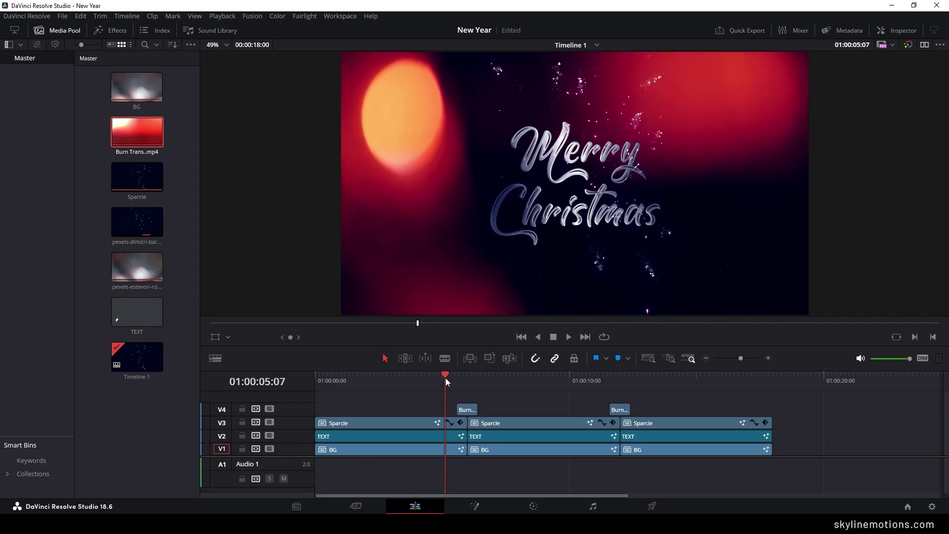
key(space)
click(445, 378)
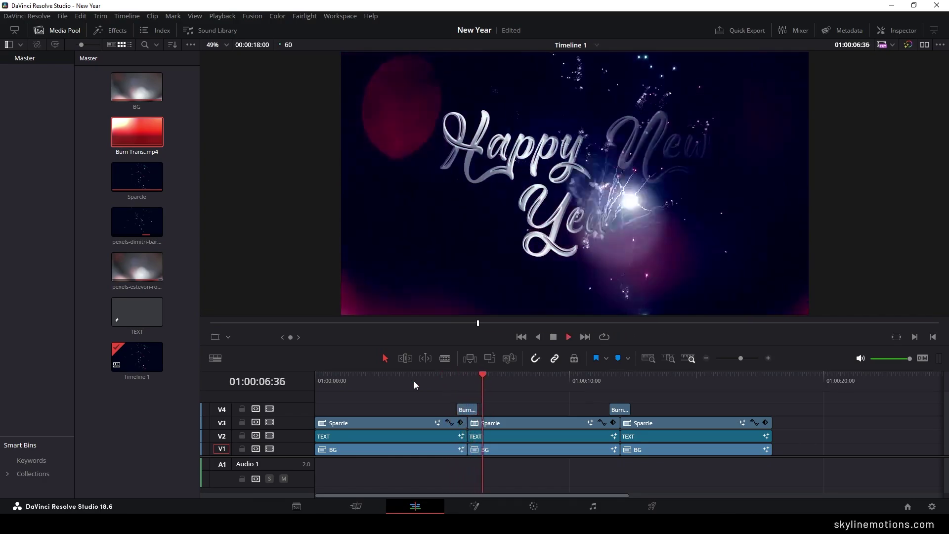
click(594, 382)
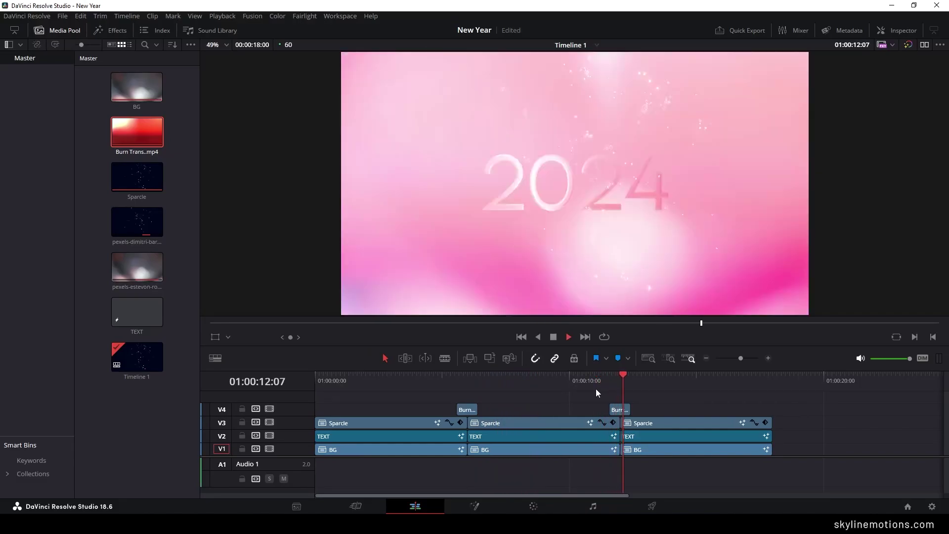
click(725, 381)
key(space)
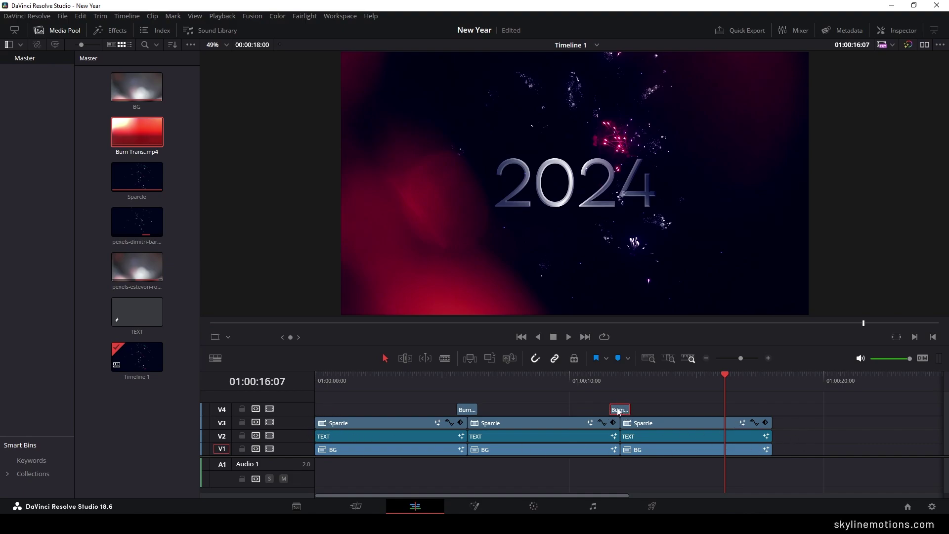
- Duplicate the second burn clip on V4 over the 2024 section and split the copy at its full-white frame, 01:00:15:42
key(alt)
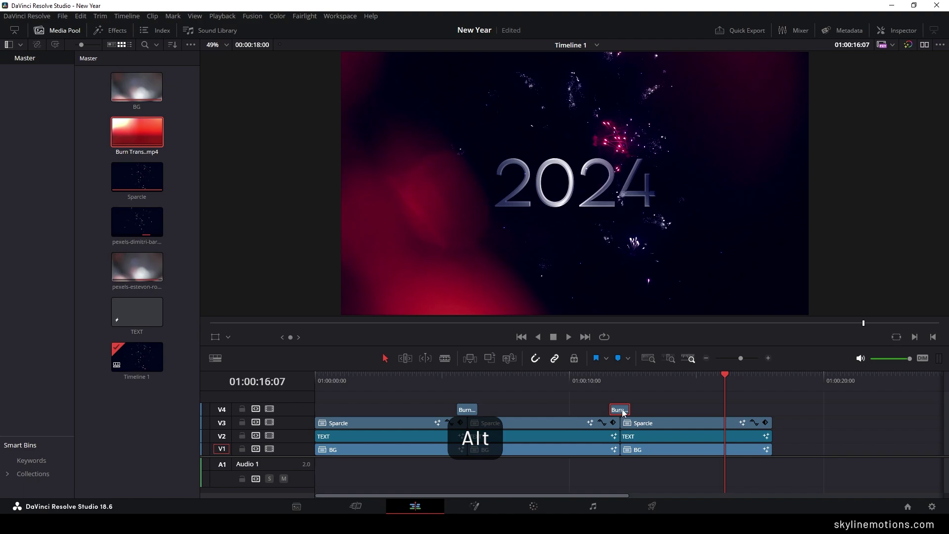
drag(623, 413, 720, 413)
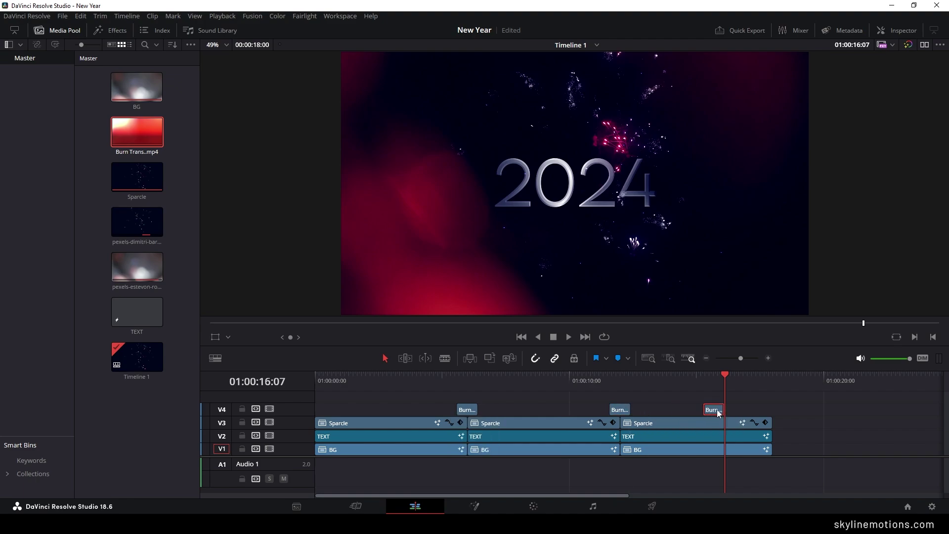
scroll(737, 416, up, 2)
scroll(590, 408, up, 2)
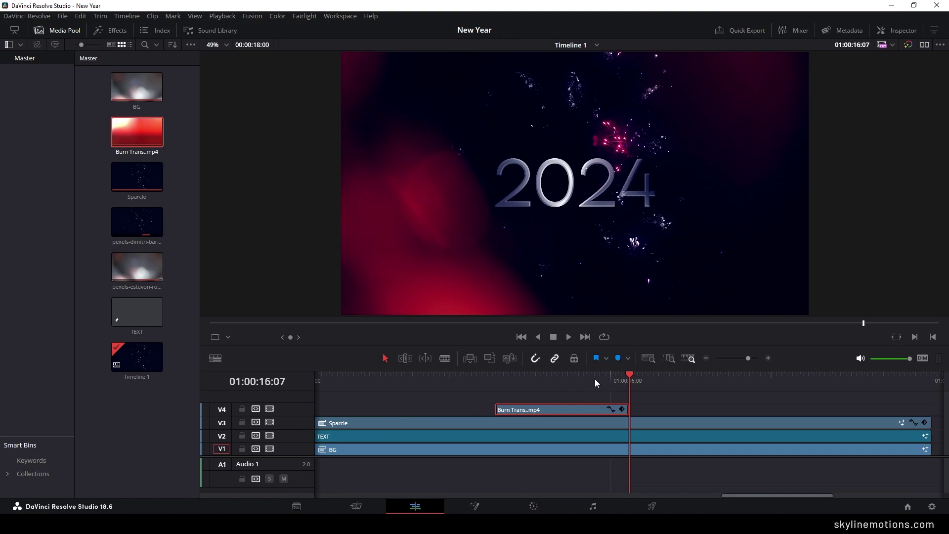
drag(570, 381, 565, 386)
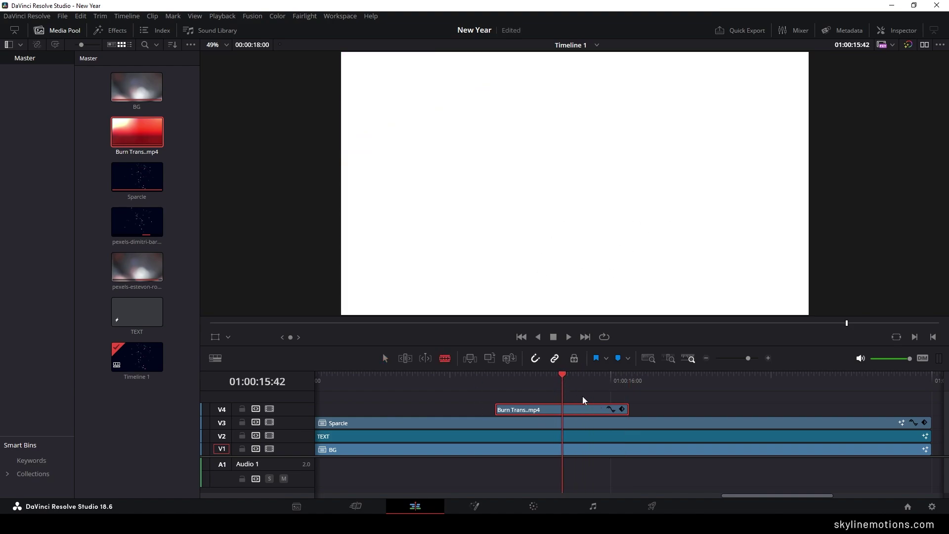
click(562, 409)
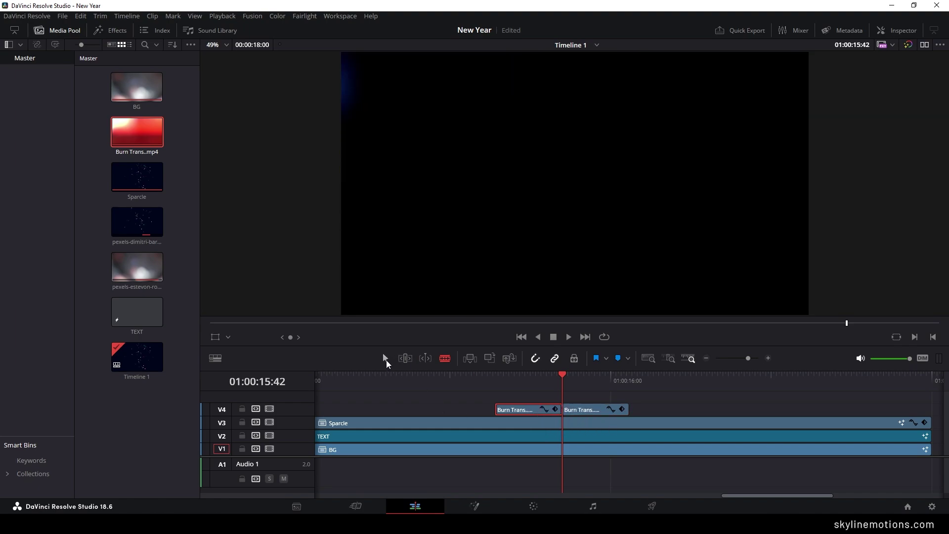
- Move the first half of the split burn clip to the end of the sequence and the second half to its start at 01:00:00:00
drag(517, 413, 887, 412)
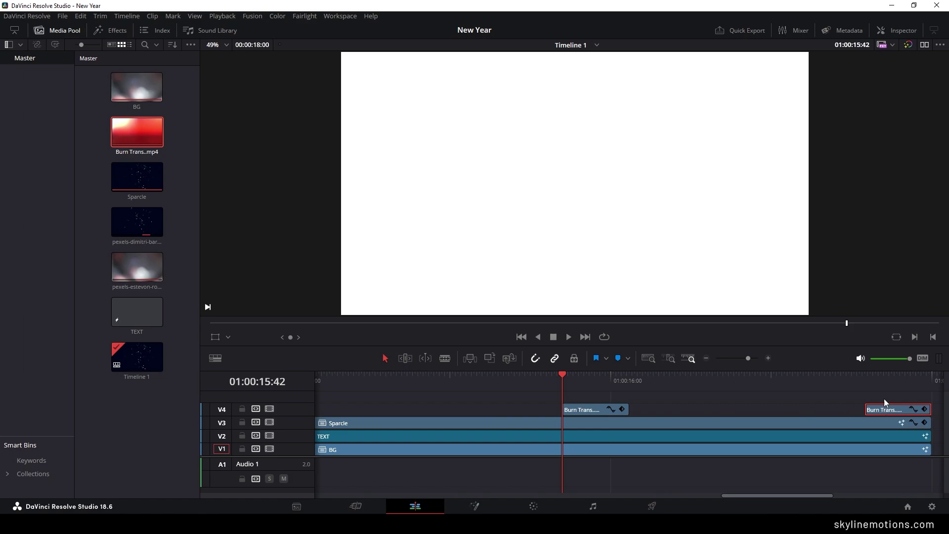
scroll(636, 413, down, 2)
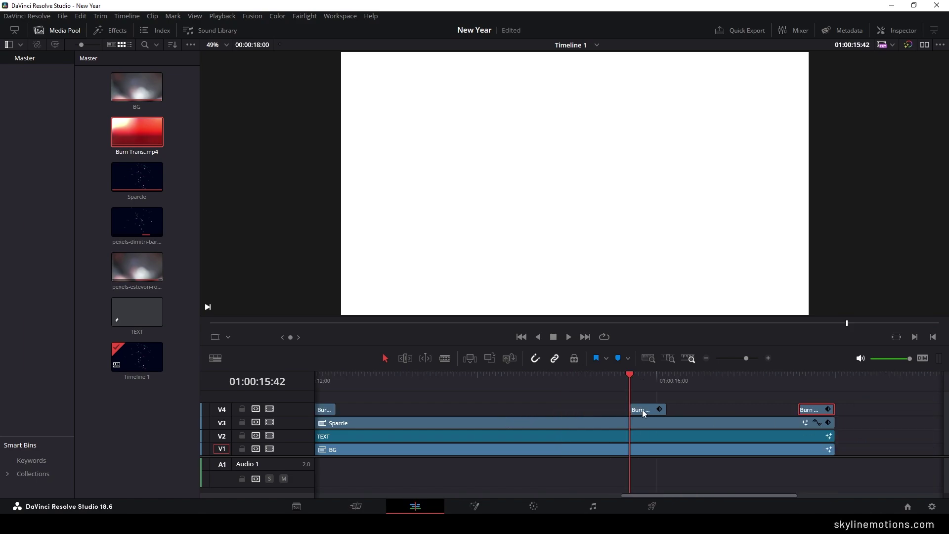
mouse_move(644, 413)
mouse_down()
mouse_move(455, 402)
mouse_move(486, 410)
mouse_up()
scroll(681, 467, down, 2)
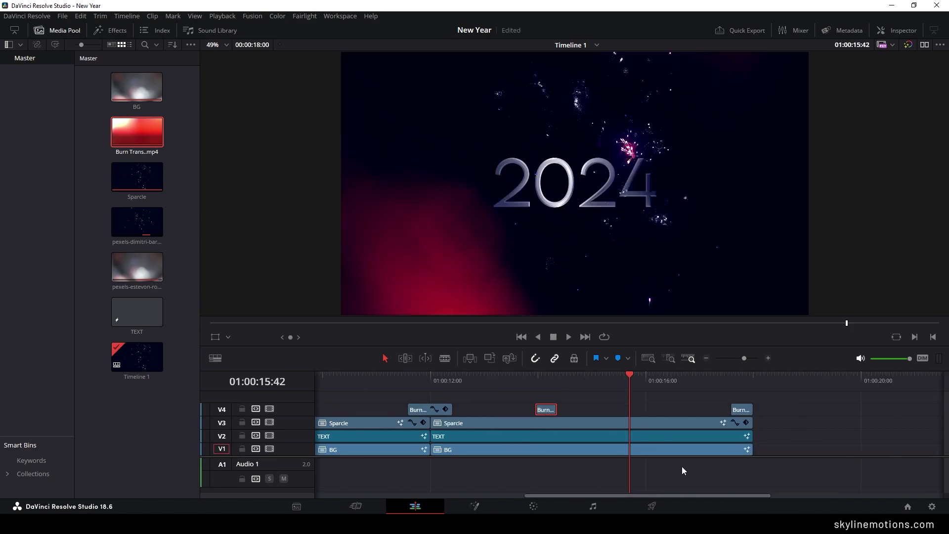
drag(647, 495, 534, 497)
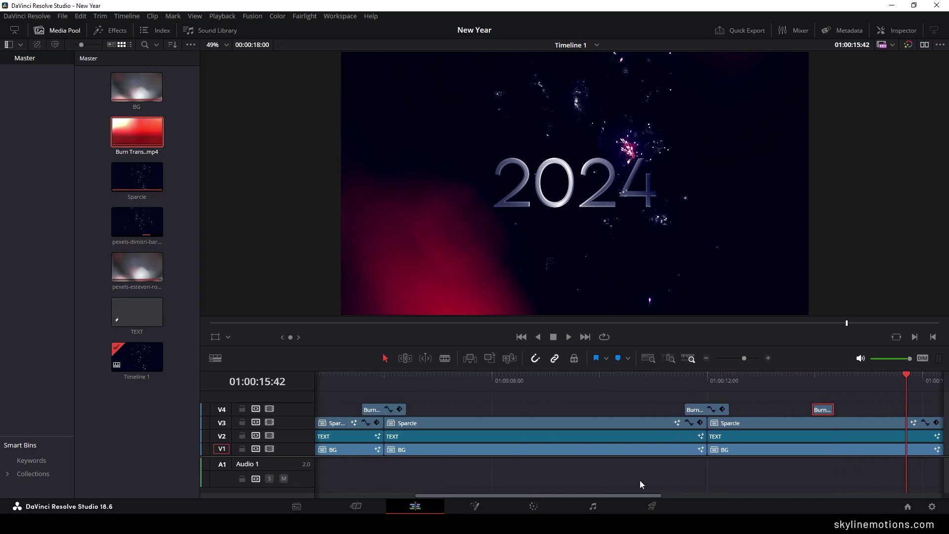
mouse_move(824, 413)
mouse_down()
mouse_move(321, 413)
mouse_move(346, 413)
mouse_move(330, 414)
mouse_up()
key(Home)
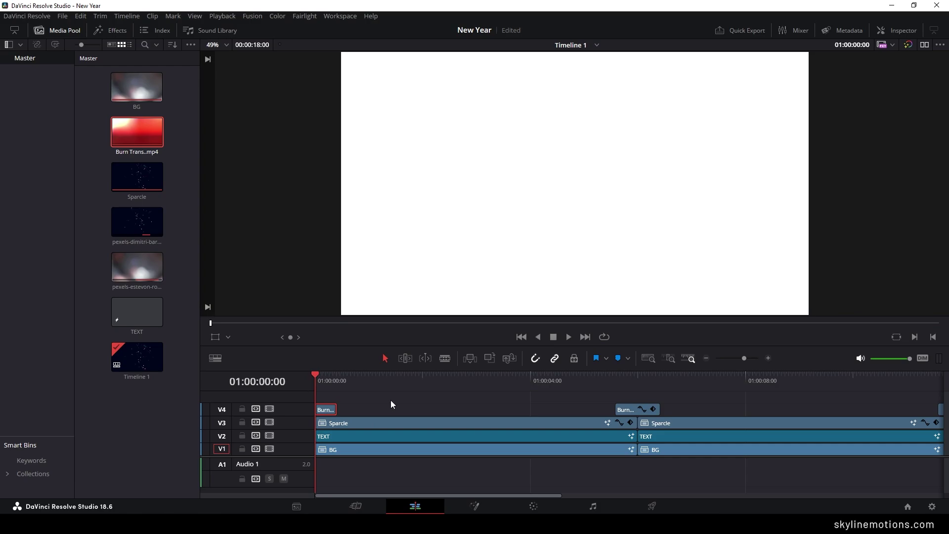
key(space)
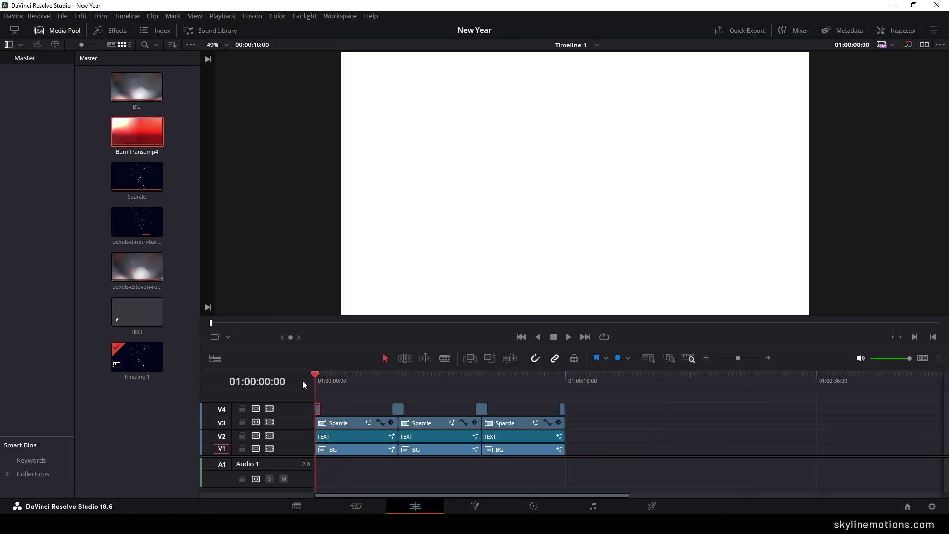